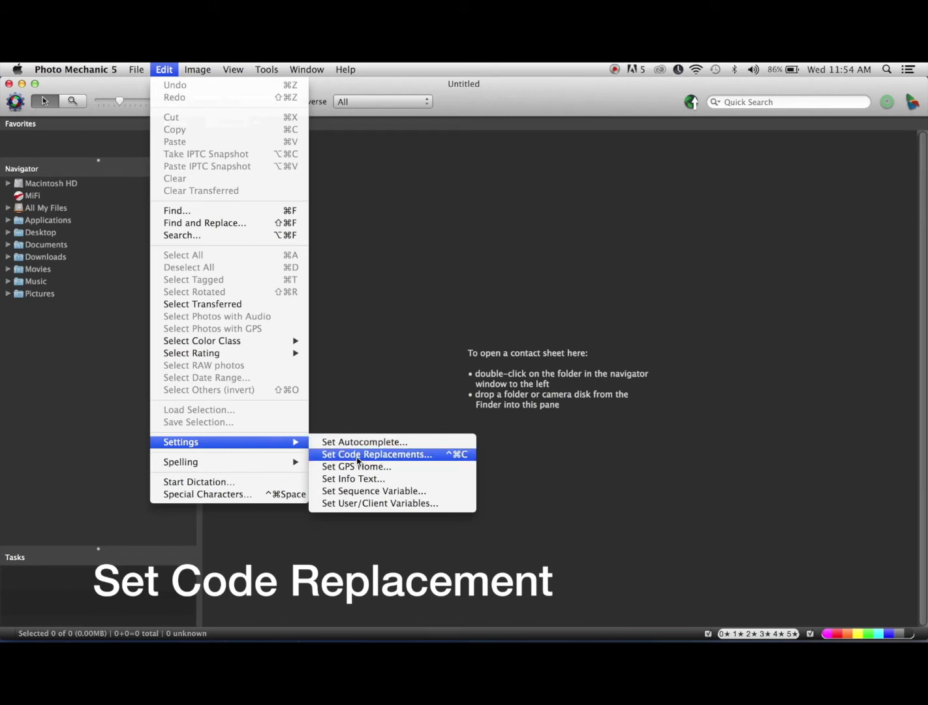
# Add the file 2014 Africa Code Replacement.txt to the Code Replacement list and accept the settings
pyautogui.click(358, 457)
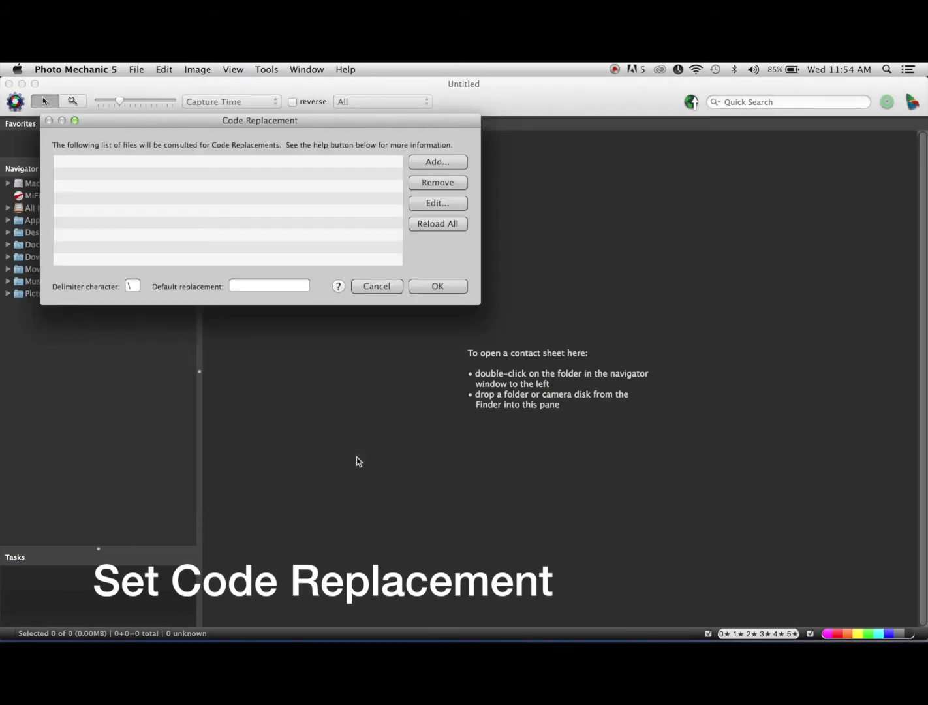
pyautogui.click(436, 163)
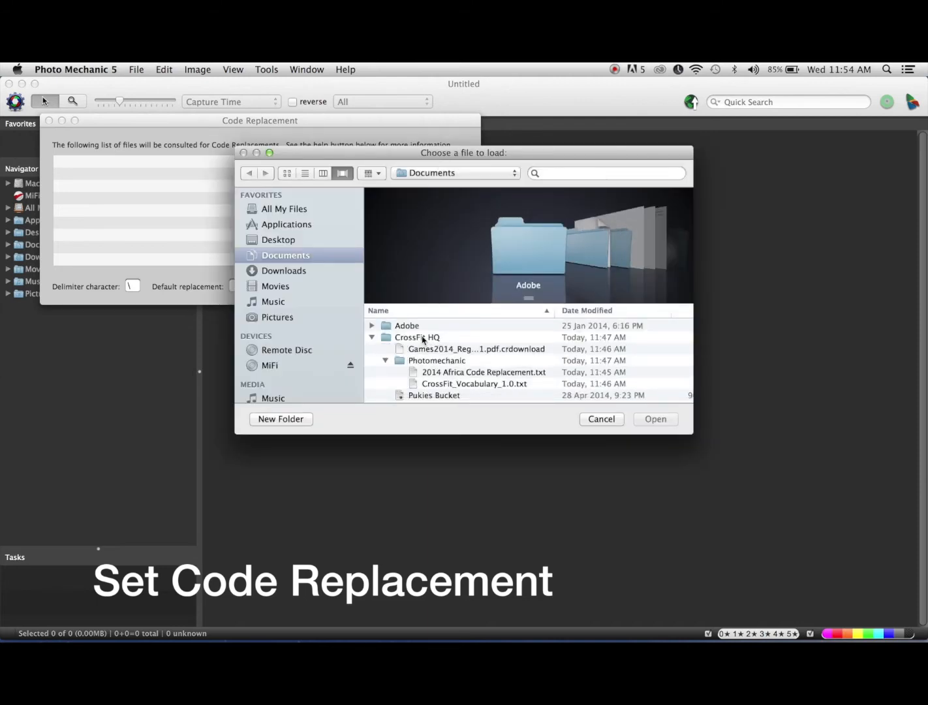
pyautogui.click(498, 372)
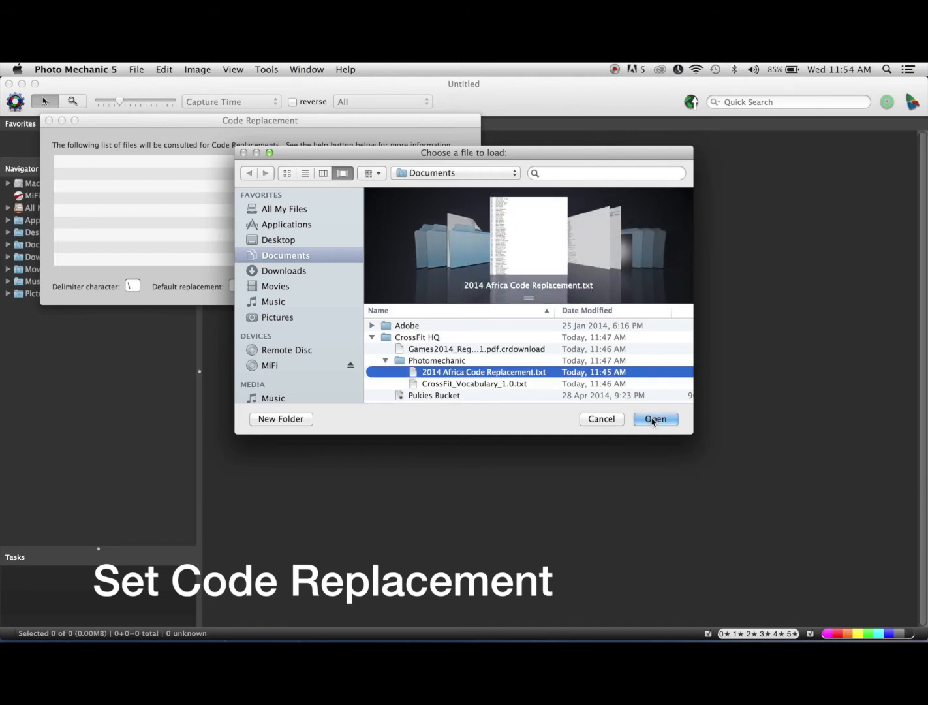
pyautogui.click(652, 419)
pyautogui.click(447, 290)
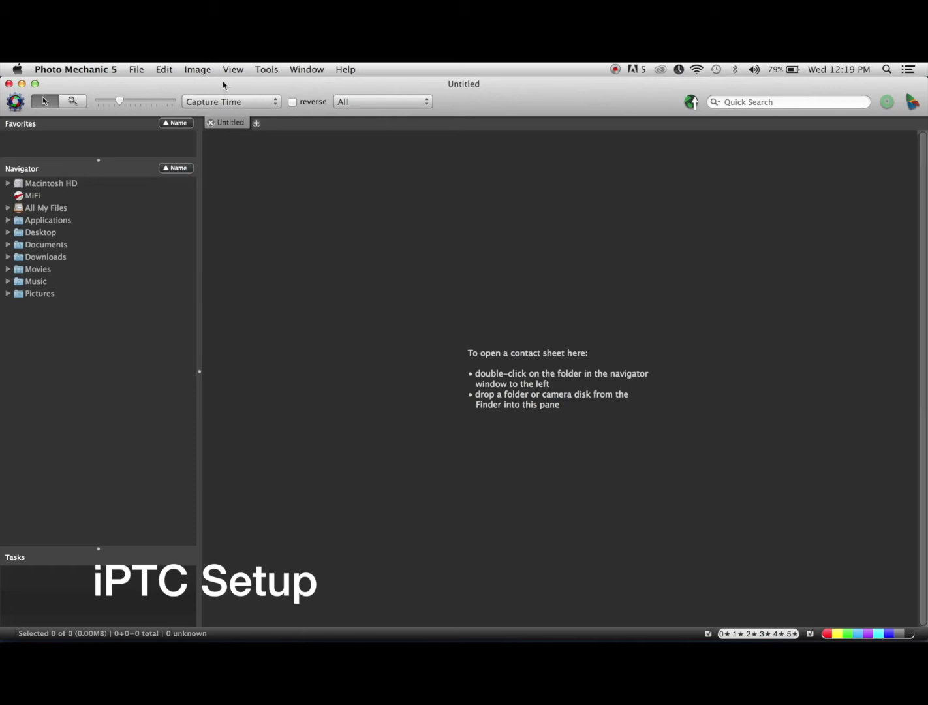
# Load CrossFit_Vocabulary_1.0.txt as the structured keywords list for the IPTC Stationery Pad's Keywords field
pyautogui.click(198, 70)
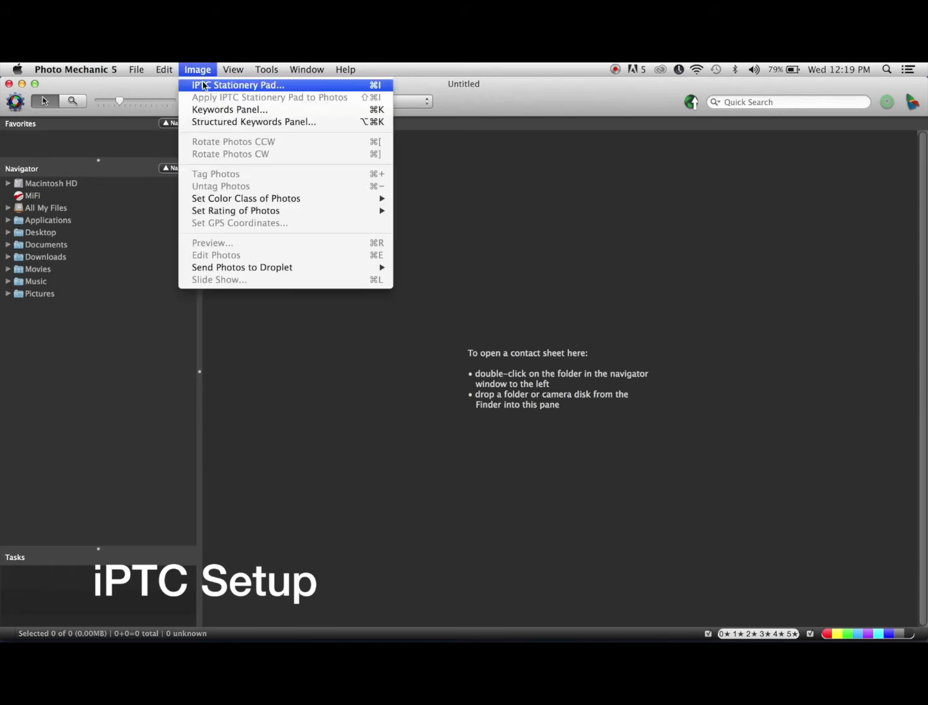
pyautogui.click(203, 85)
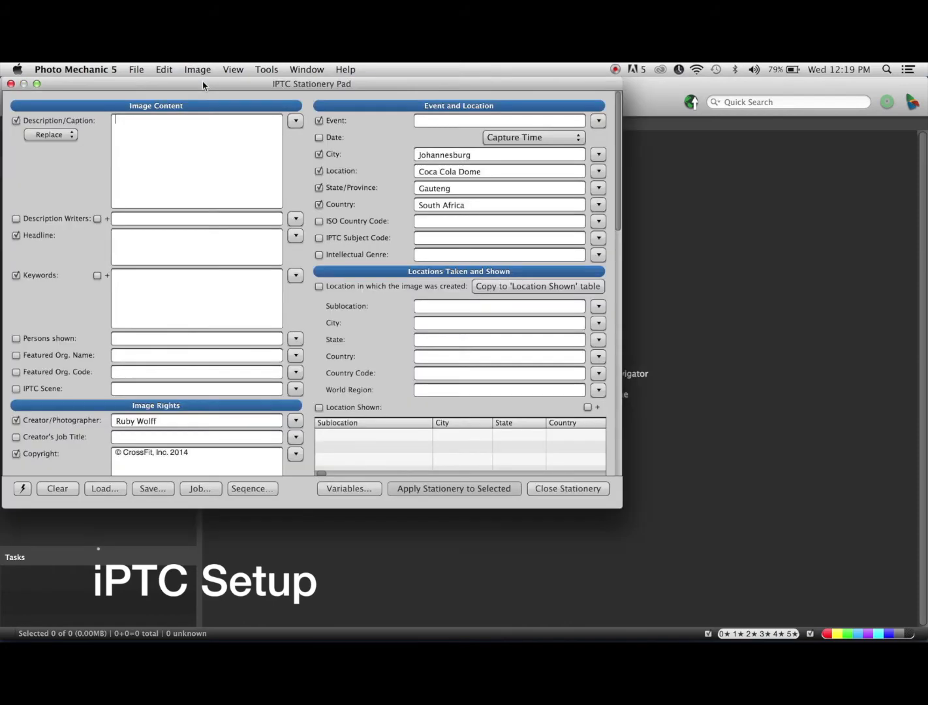
pyautogui.click(234, 193)
pyautogui.click(296, 276)
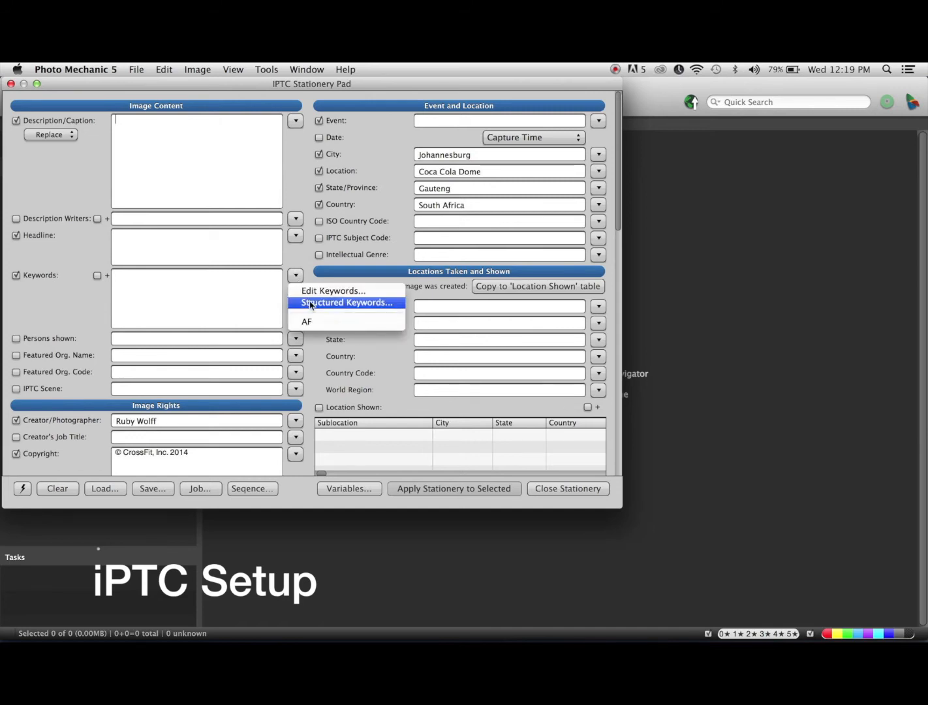
pyautogui.click(310, 304)
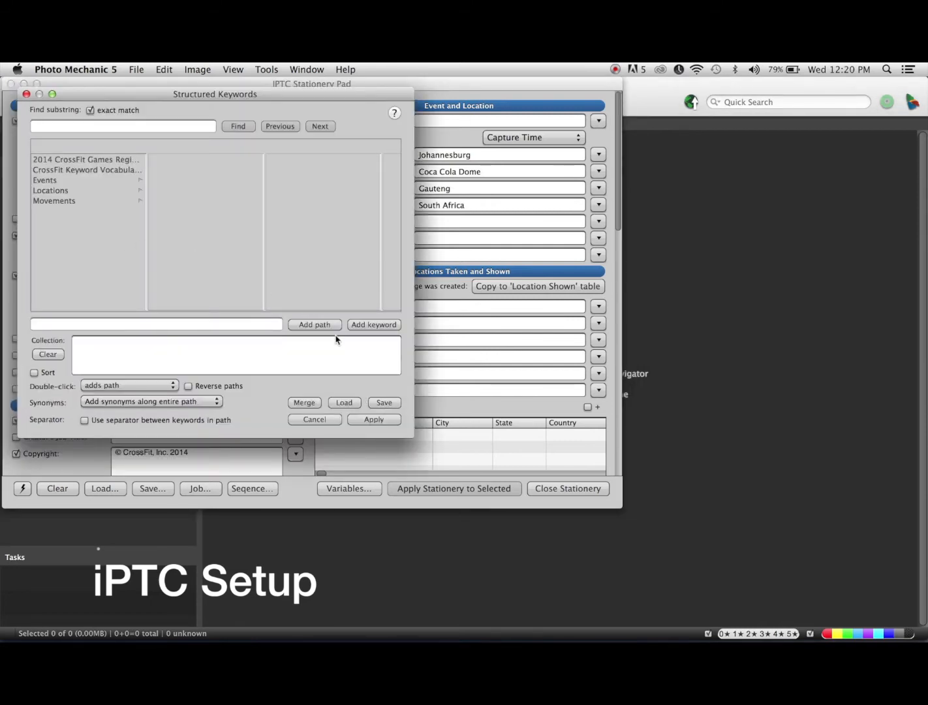
pyautogui.click(348, 403)
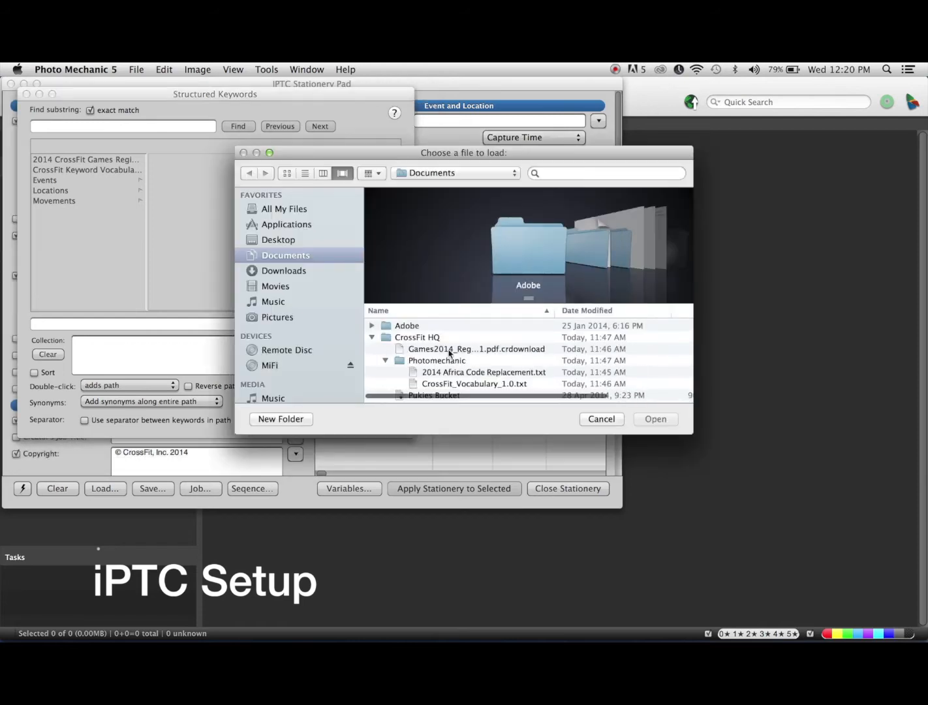
pyautogui.scroll(-1, 463, 369)
pyautogui.click(467, 370)
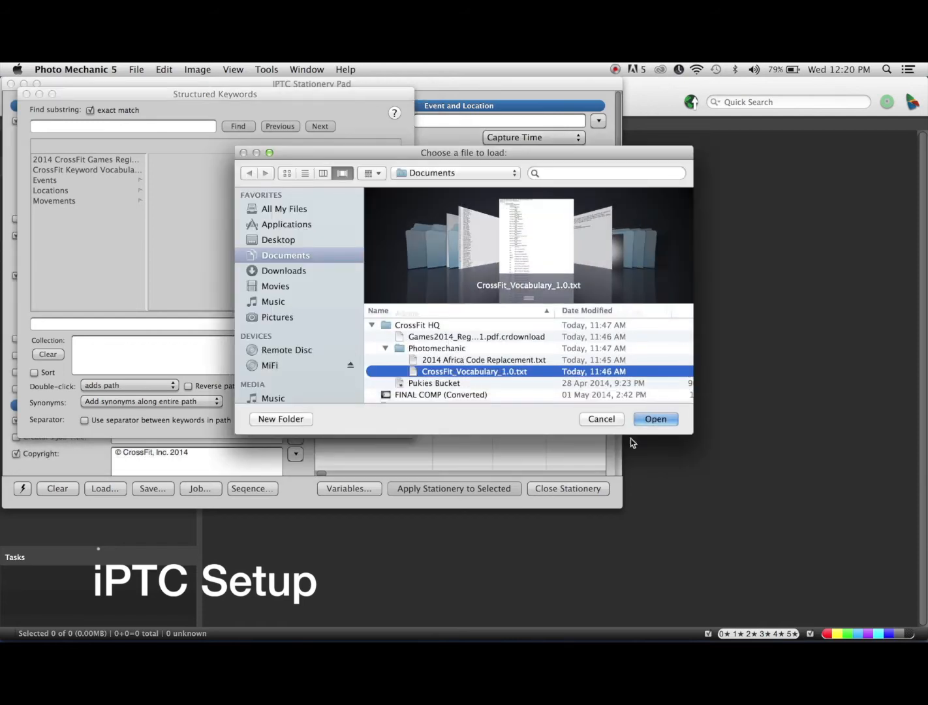
pyautogui.click(656, 418)
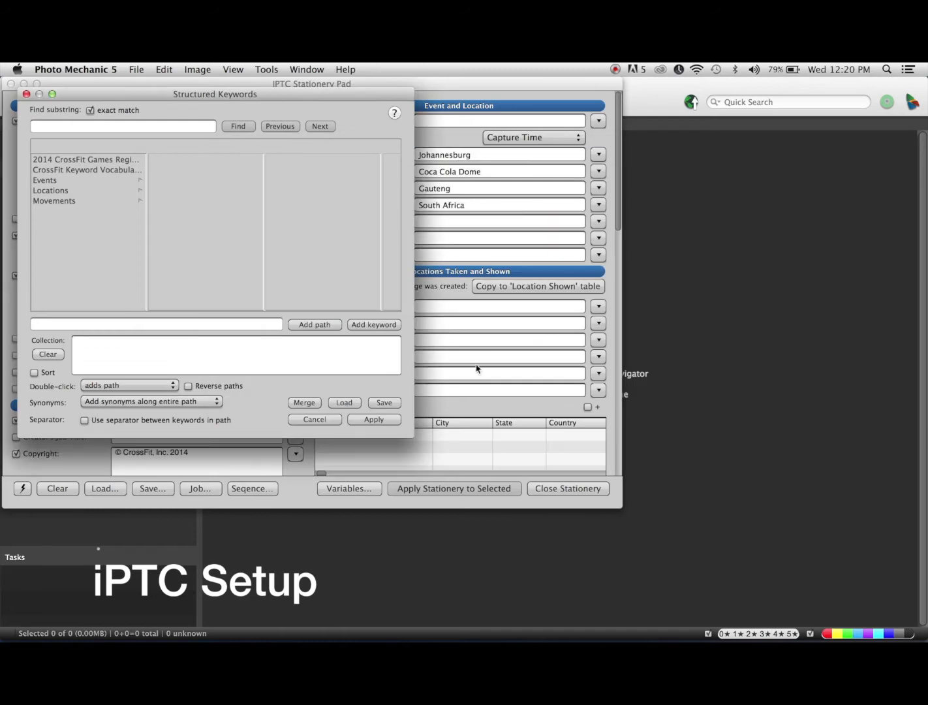
# Add the Events keyword path CrossFit Games Regionals, Africa Regional to the collection, apply it to Keywords and close the stationery pad
pyautogui.click(51, 181)
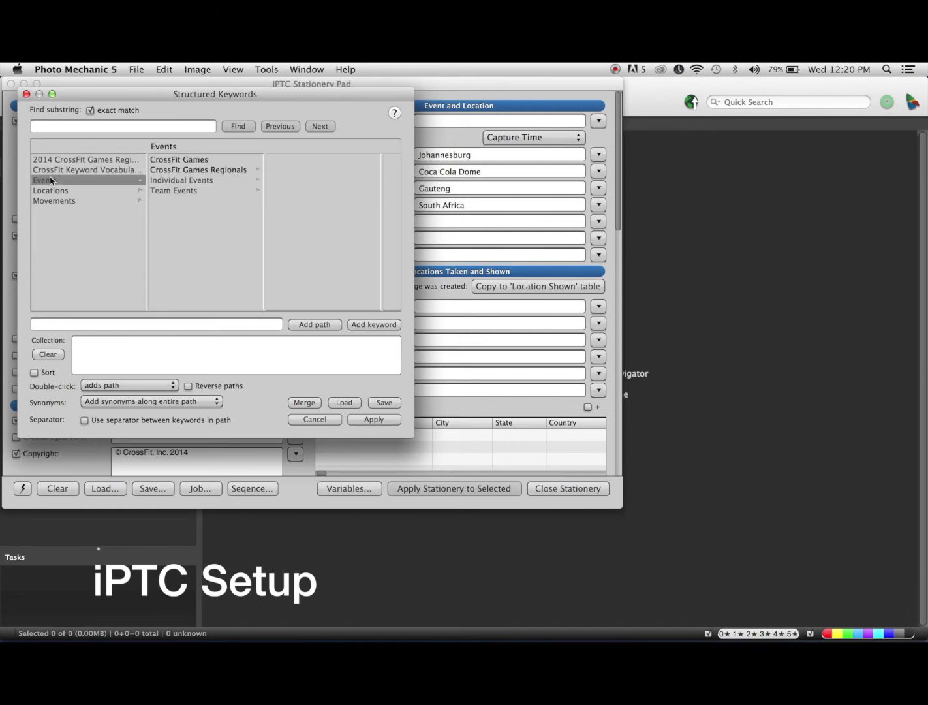
pyautogui.click(189, 171)
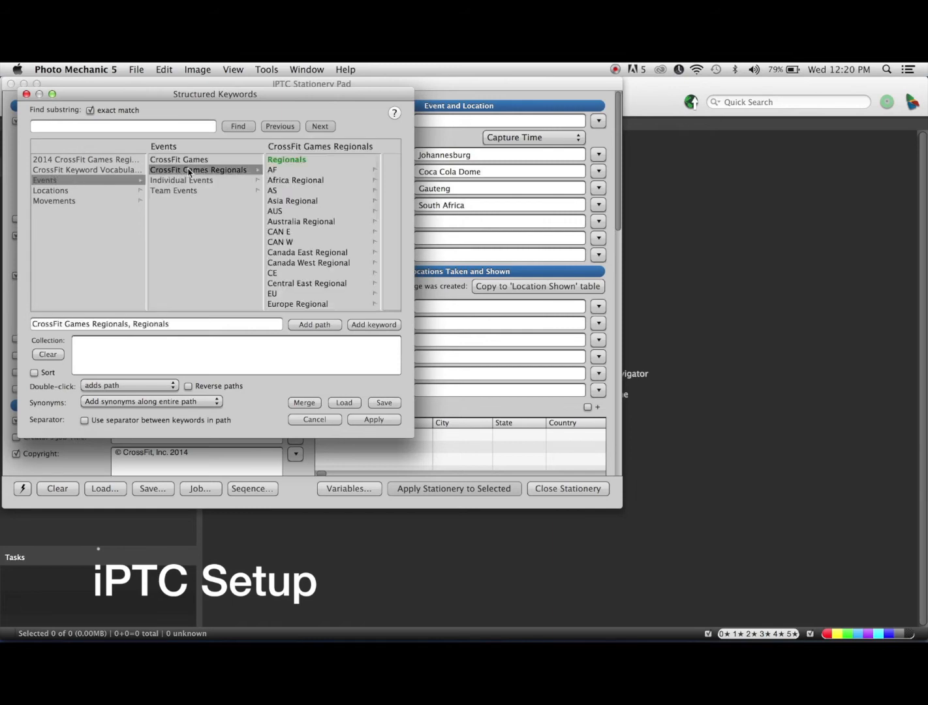
pyautogui.click(278, 181)
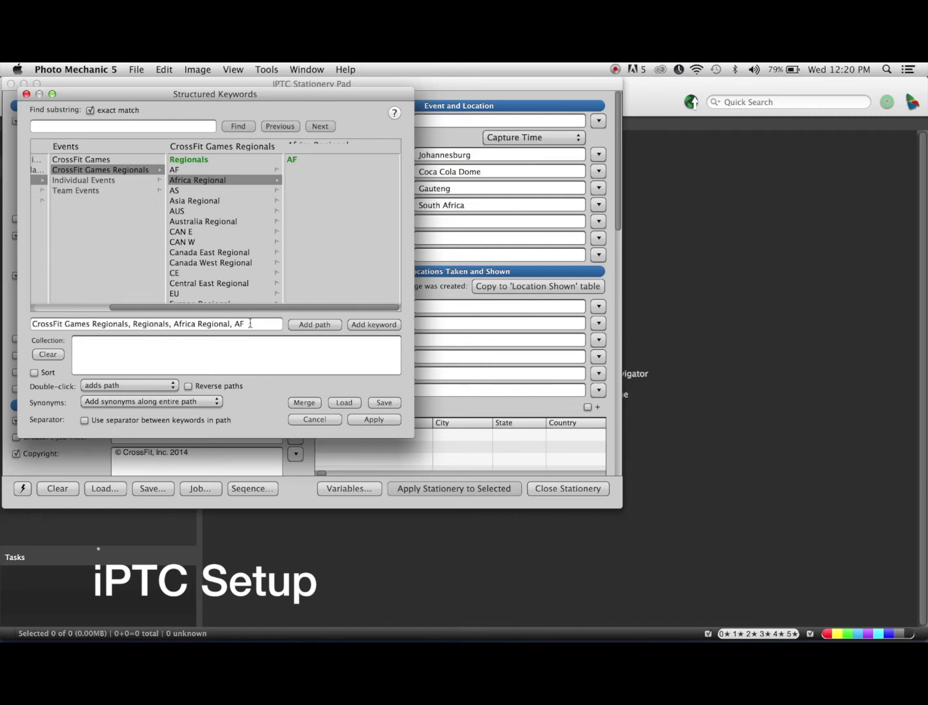
pyautogui.click(326, 325)
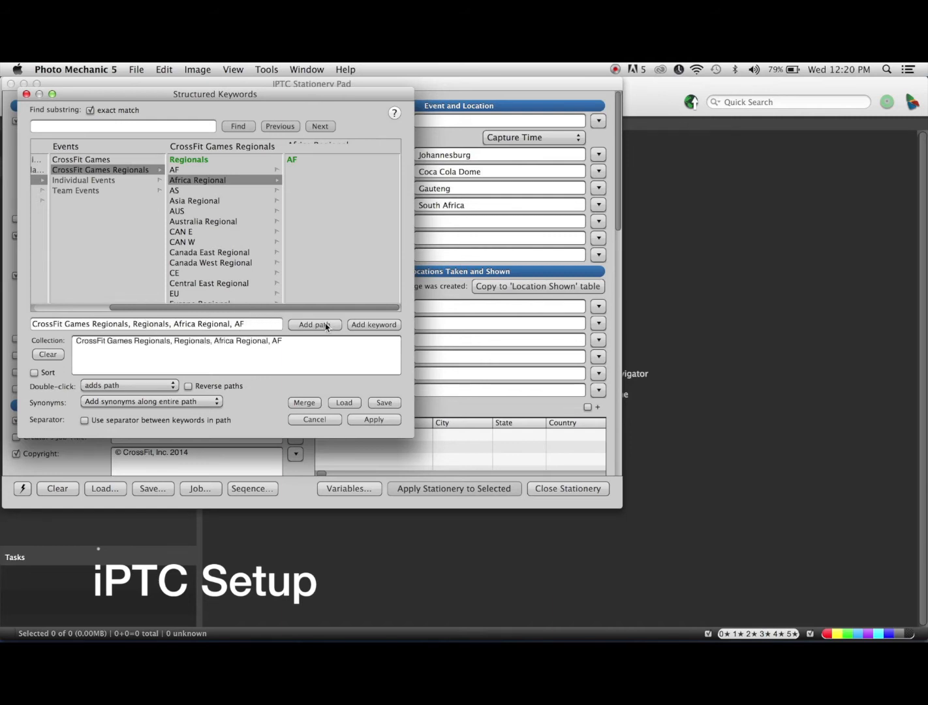
pyautogui.click(374, 419)
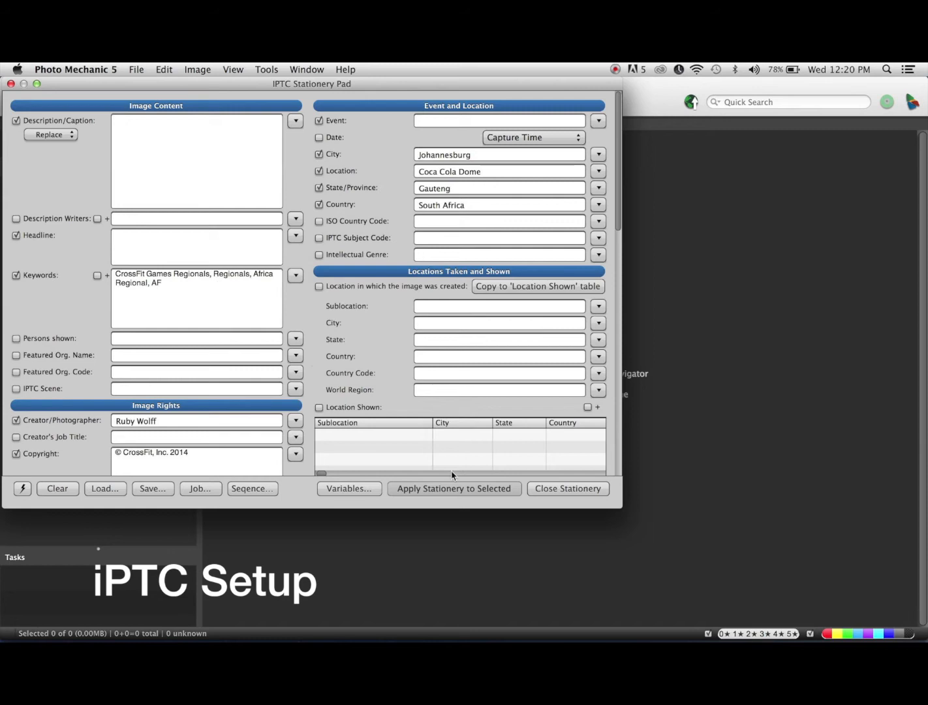
pyautogui.click(562, 489)
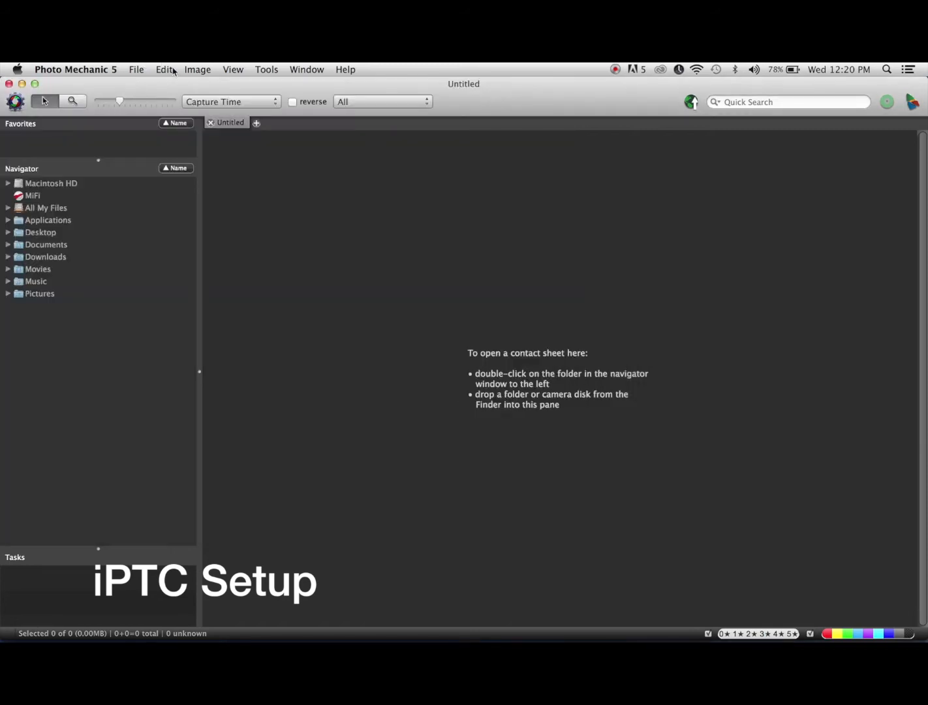
# Reopen the IPTC Stationery Pad to check the stored keywords, and close it again
pyautogui.click(197, 68)
pyautogui.click(199, 84)
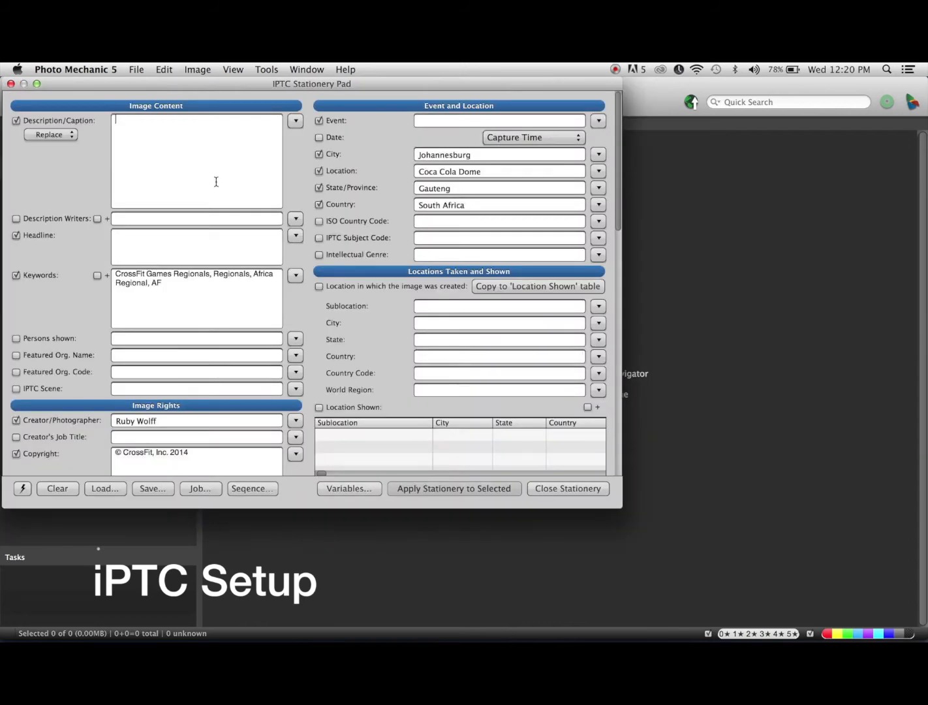
pyautogui.click(571, 488)
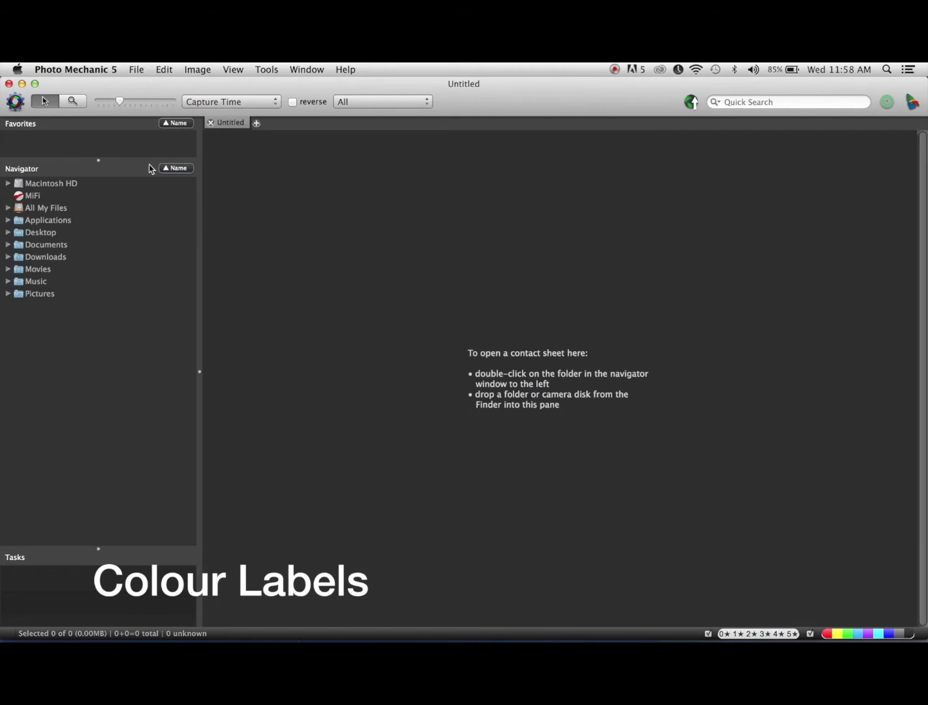
# Open the application preferences
pyautogui.click(102, 70)
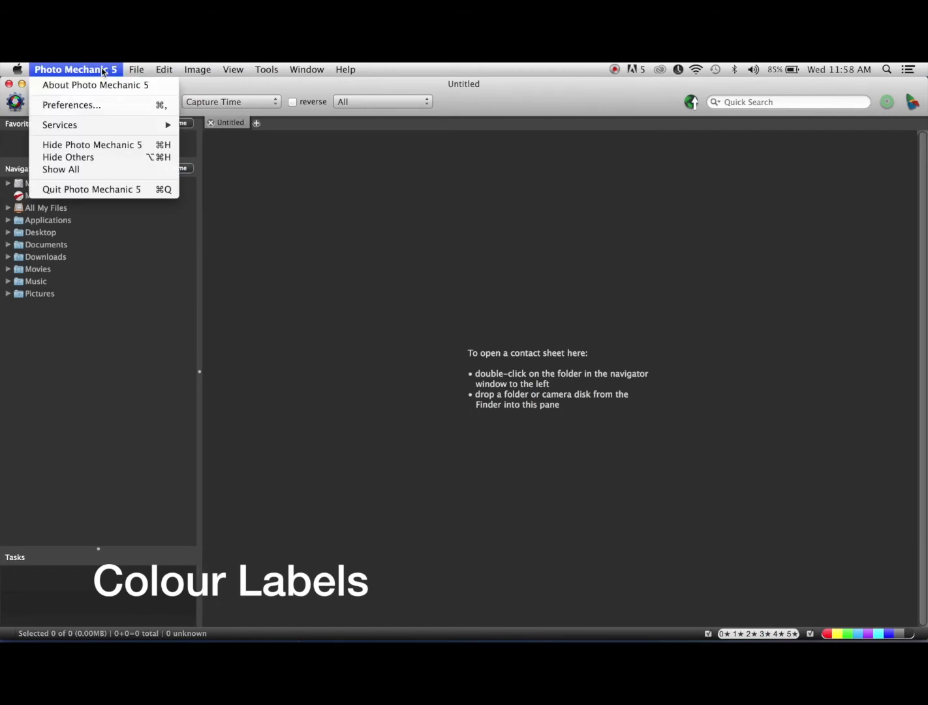
pyautogui.click(83, 107)
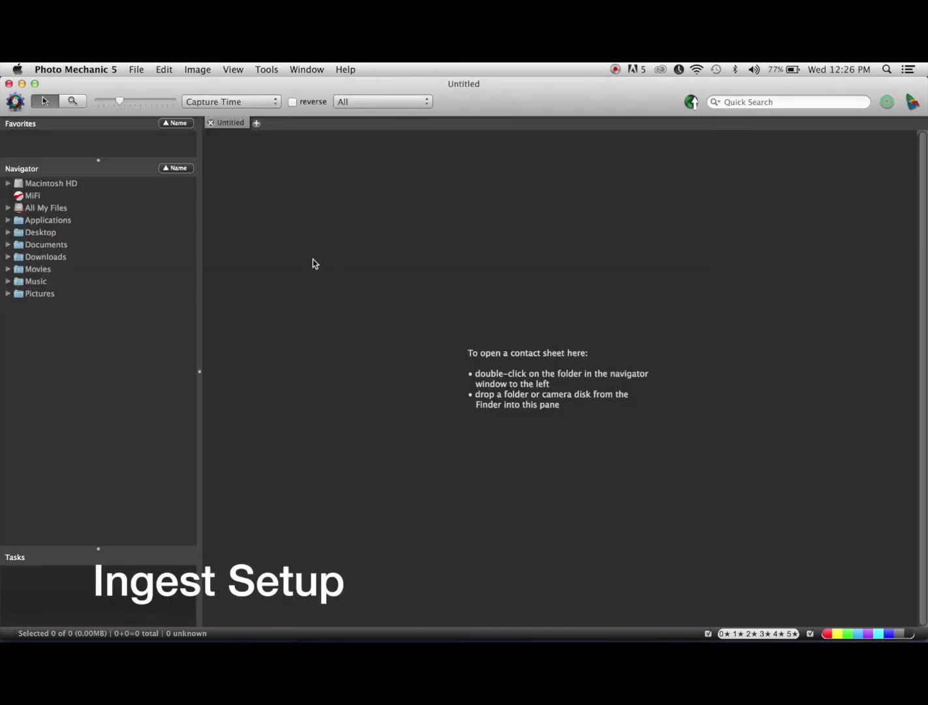
# Open the Ingest settings and clear the existing folder name
pyautogui.click(137, 70)
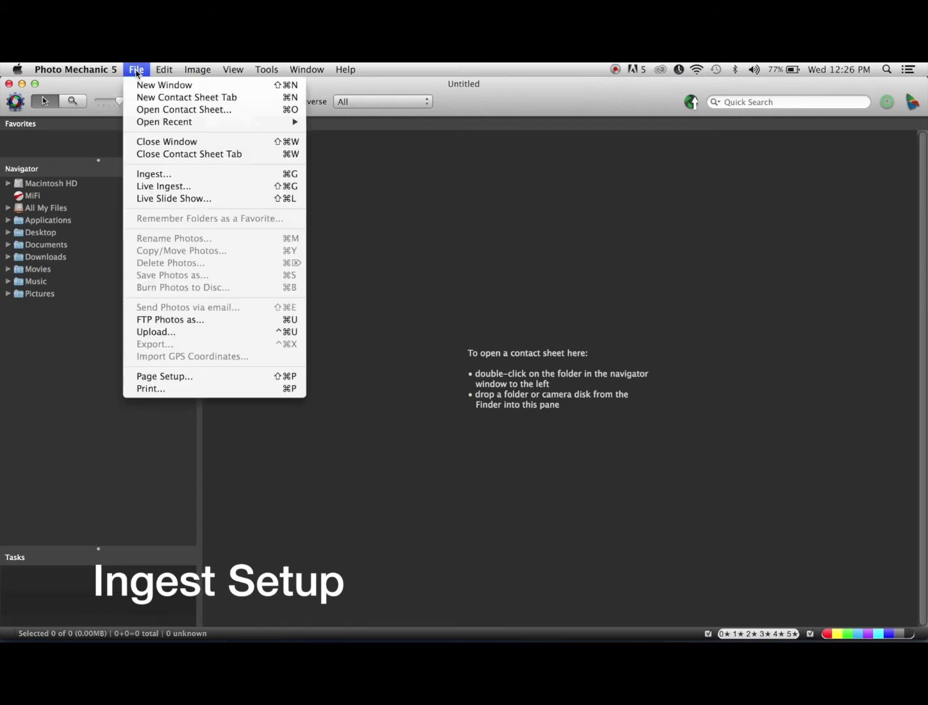
pyautogui.click(154, 175)
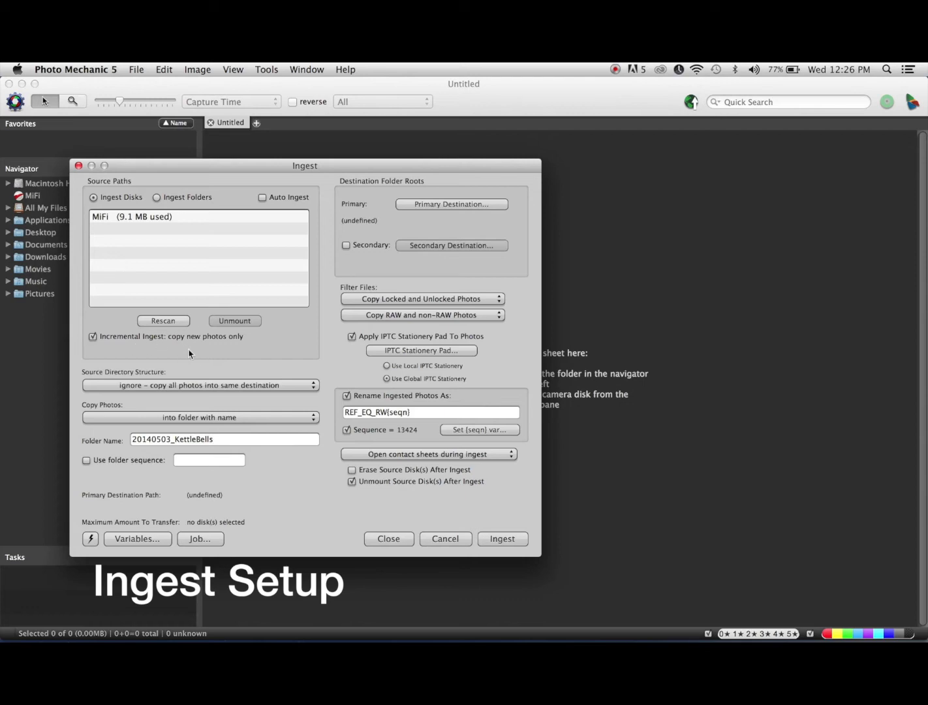
pyautogui.click(233, 435)
pyautogui.moveTo(233, 435); pyautogui.dragTo(131, 440)
pyautogui.press('BackSpace')
# Copy the template 2014CFRG_{Region Code}_{Event} from the File and Folder Names document in TextEdit into the ingest folder name in Photo Mechanic
pyautogui.moveTo(341, 642)
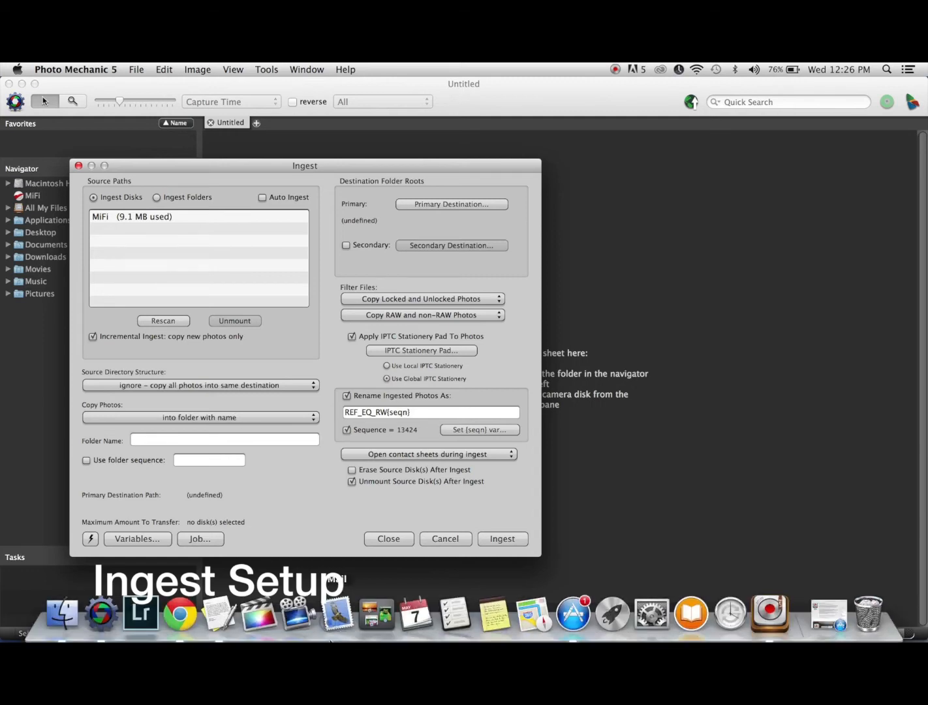
pyautogui.click(218, 616)
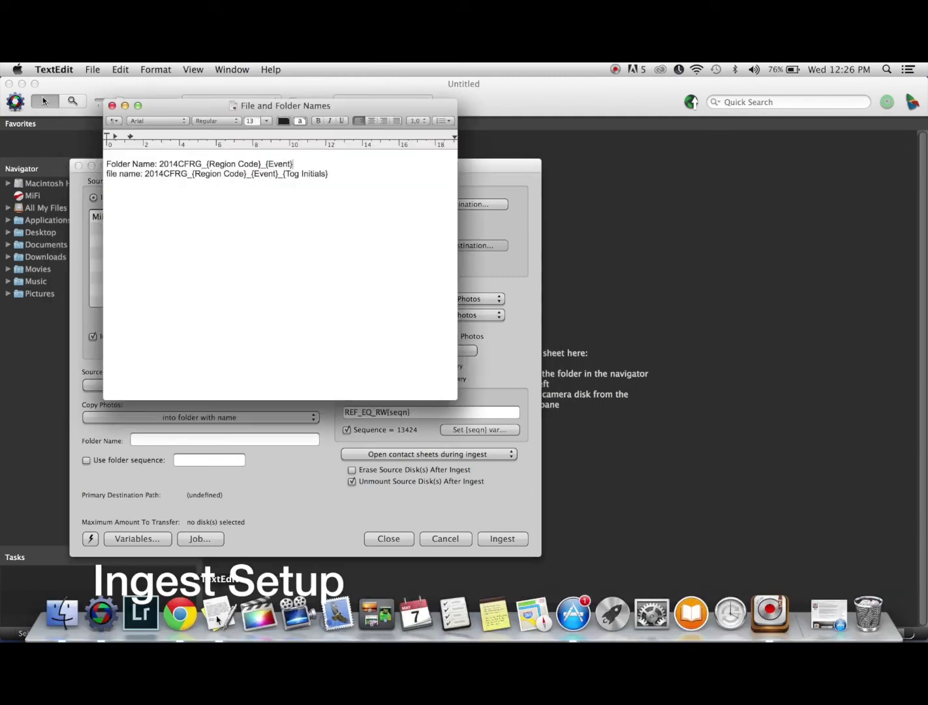
pyautogui.moveTo(298, 165); pyautogui.dragTo(162, 158)
pyautogui.press('super+c')
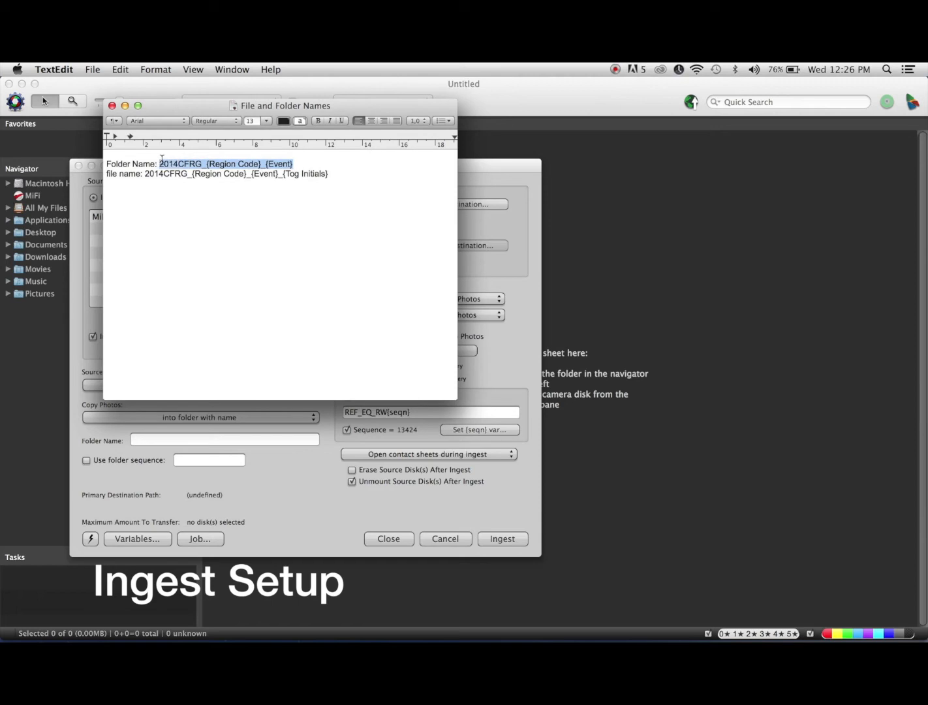
pyautogui.click(233, 439)
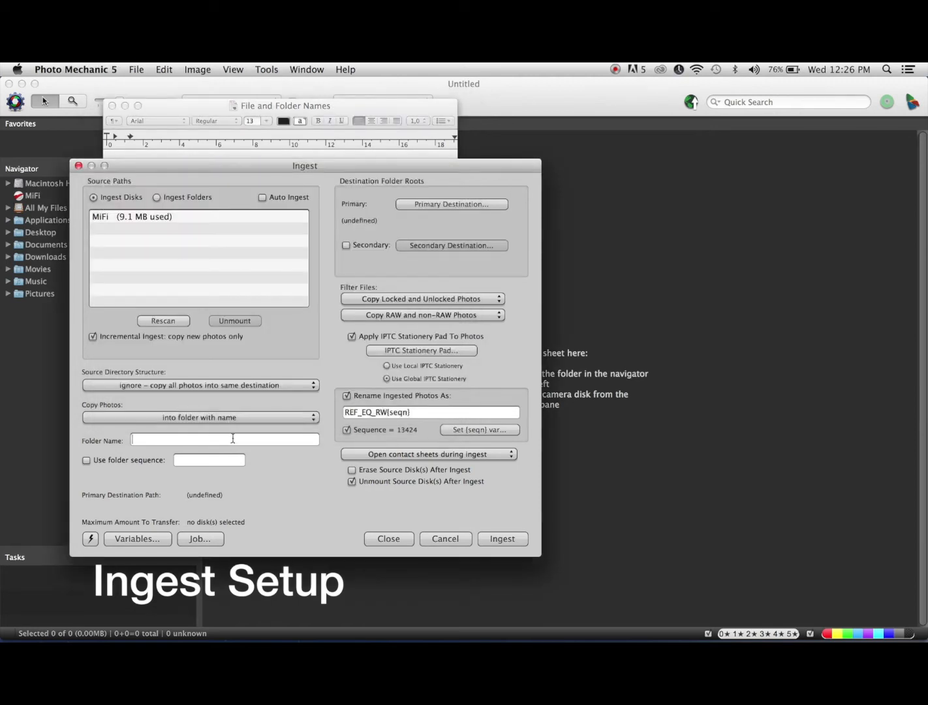
pyautogui.press('super+v')
# Replace the folder name's region code placeholder with AF and its event placeholder with IE1, giving 2014CFRG_AF_IE1
pyautogui.moveTo(226, 438); pyautogui.dragTo(177, 439)
pyautogui.press('BackSpace')
pyautogui.press('BackSpace')
pyautogui.write('AF')
pyautogui.press('BackSpace')
pyautogui.press('BackSpace')
pyautogui.press('BackSpace')
pyautogui.press('BackSpace')
pyautogui.press('BackSpace')
pyautogui.press('BackSpace')
pyautogui.press('BackSpace')
pyautogui.write('IE1')
# Create a folder named CrossFit 2014 Regionals on the Desktop and set it as the primary ingest destination
pyautogui.click(461, 204)
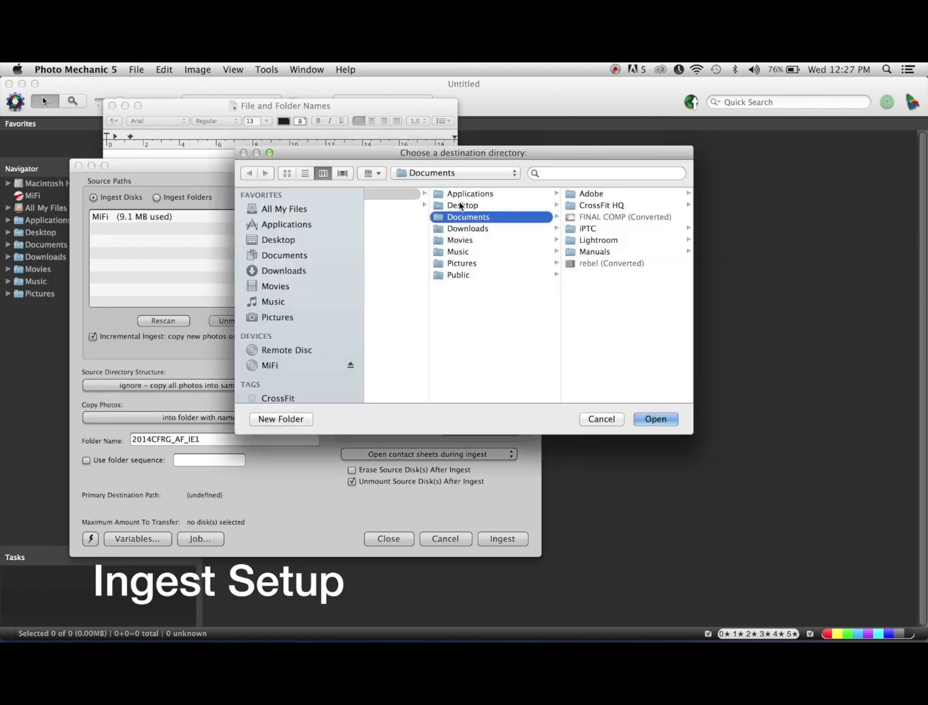
pyautogui.click(285, 239)
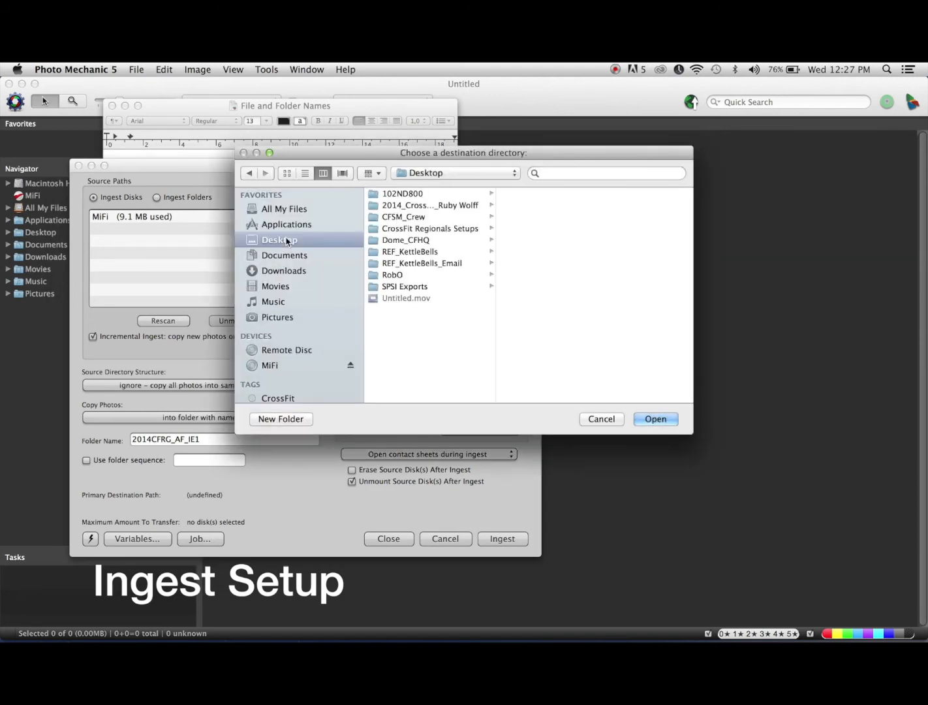
pyautogui.click(295, 422)
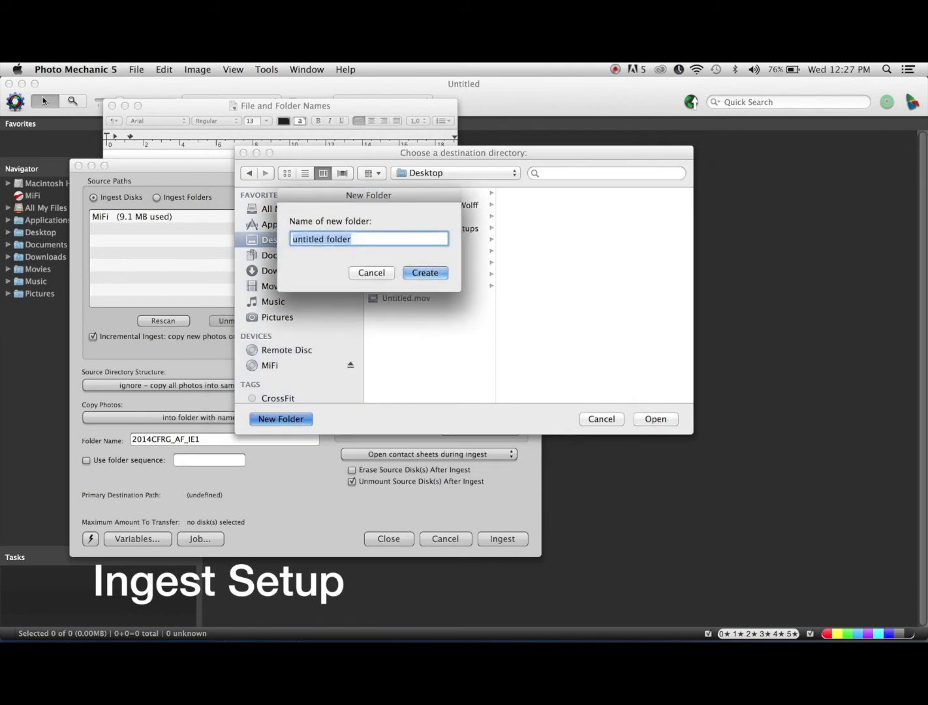
pyautogui.write('CrossFit 29')
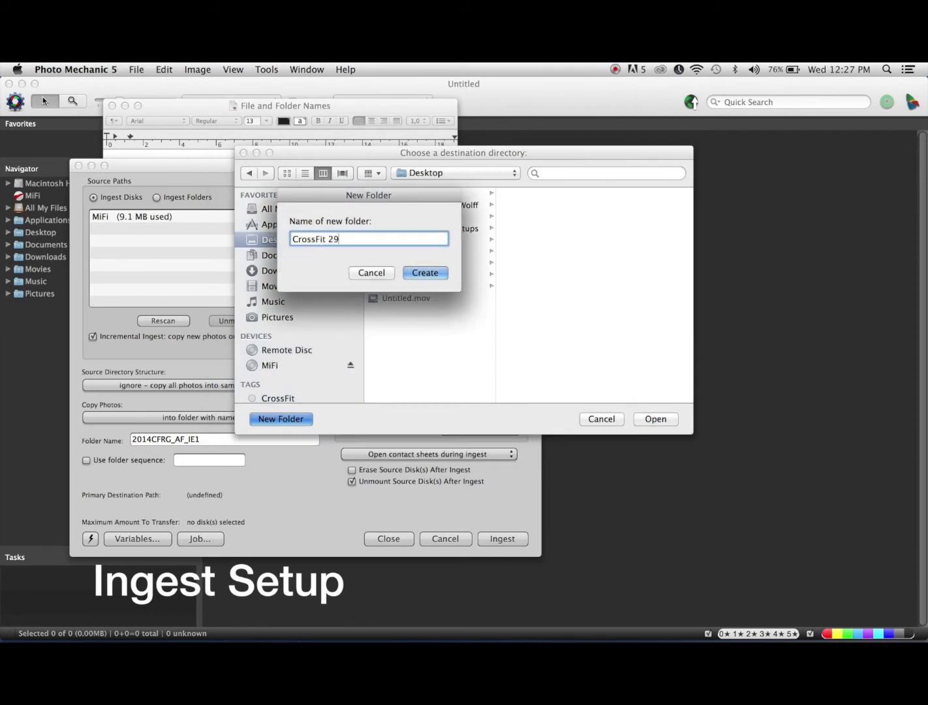
pyautogui.press('BackSpace')
pyautogui.write('014 Regionals')
pyautogui.click(425, 272)
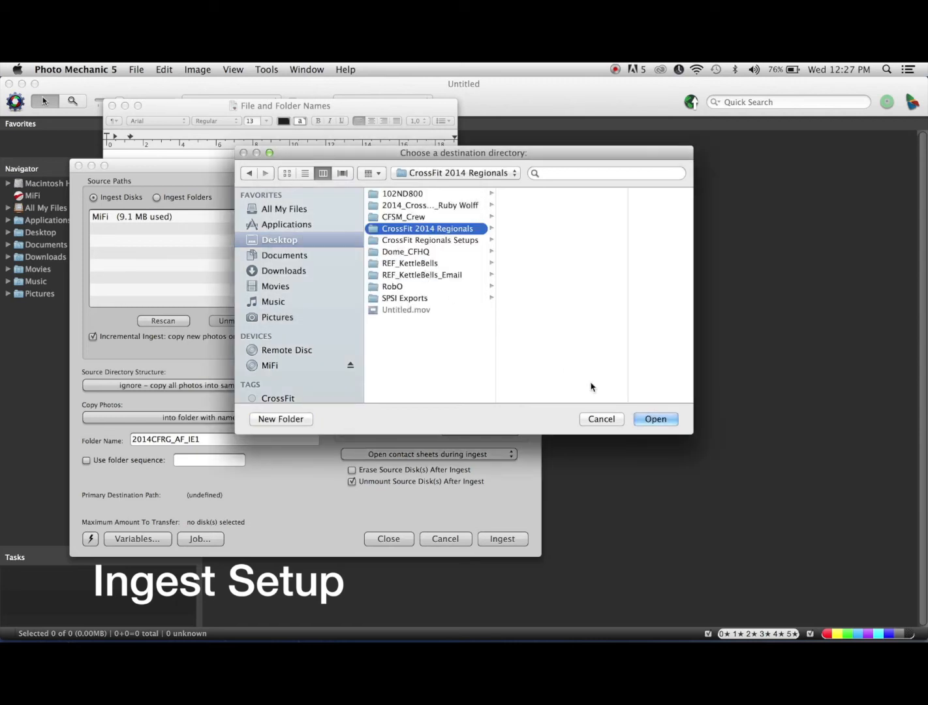
pyautogui.click(658, 421)
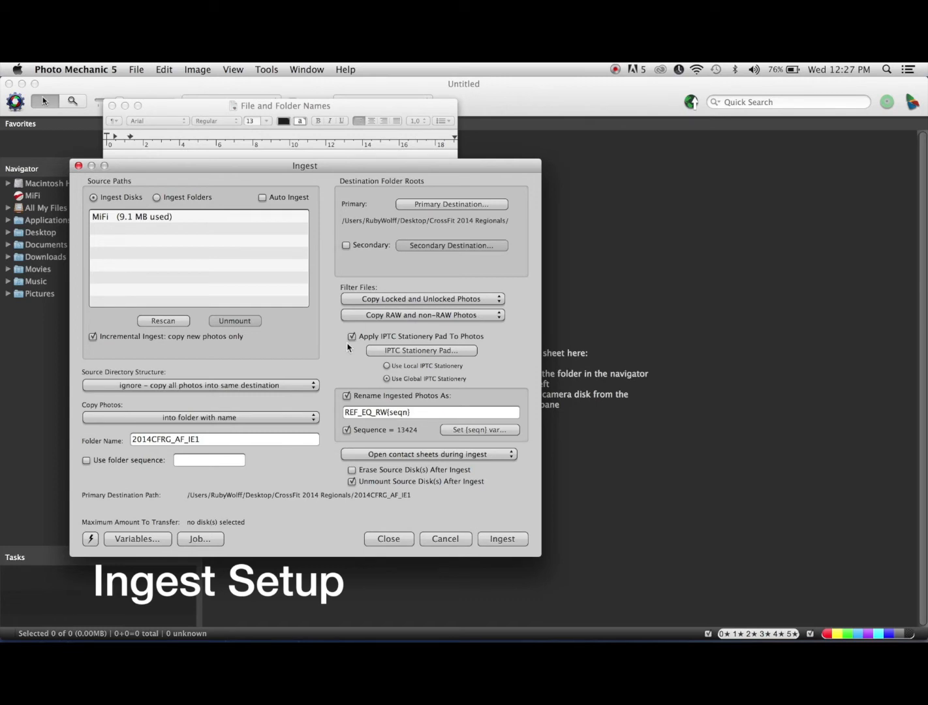
# Review the IPTC stationery that is applied to ingested photos, and return to the Ingest settings
pyautogui.click(413, 351)
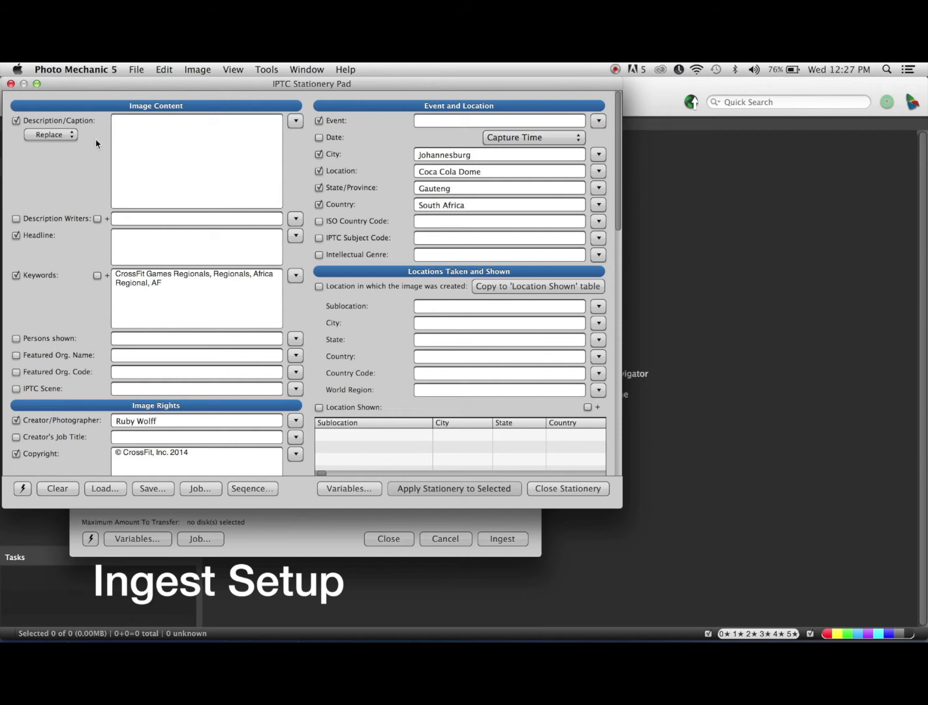
pyautogui.click(579, 488)
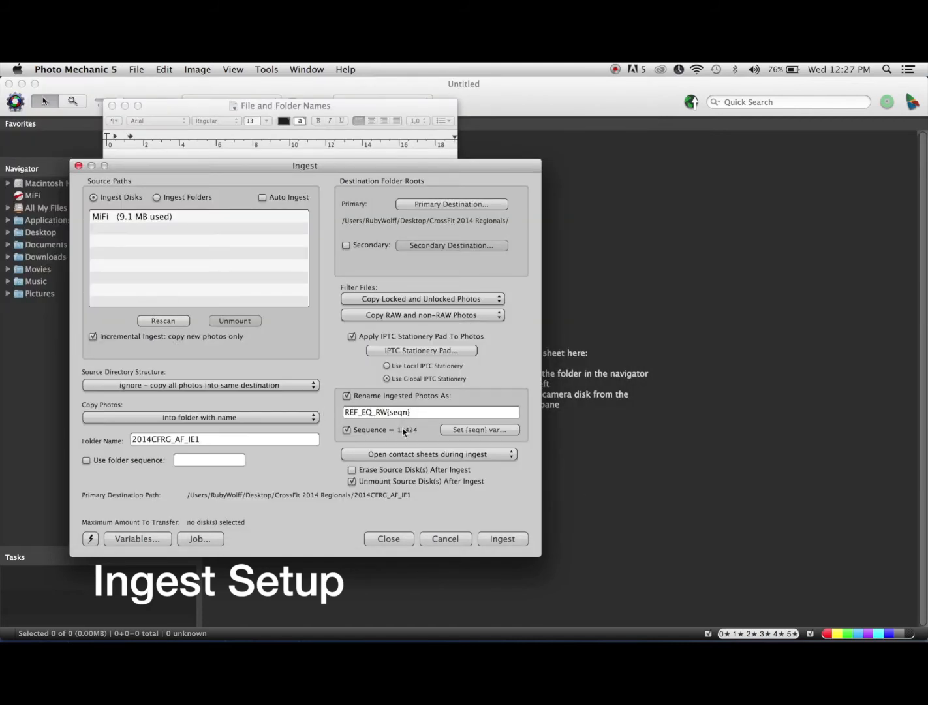
# Copy the file name template 2014CFRG_{Region Code}_{Event}_{Tog Initials} from the TextEdit document into Photo Mechanic's rename pattern for ingested photos
pyautogui.moveTo(376, 639)
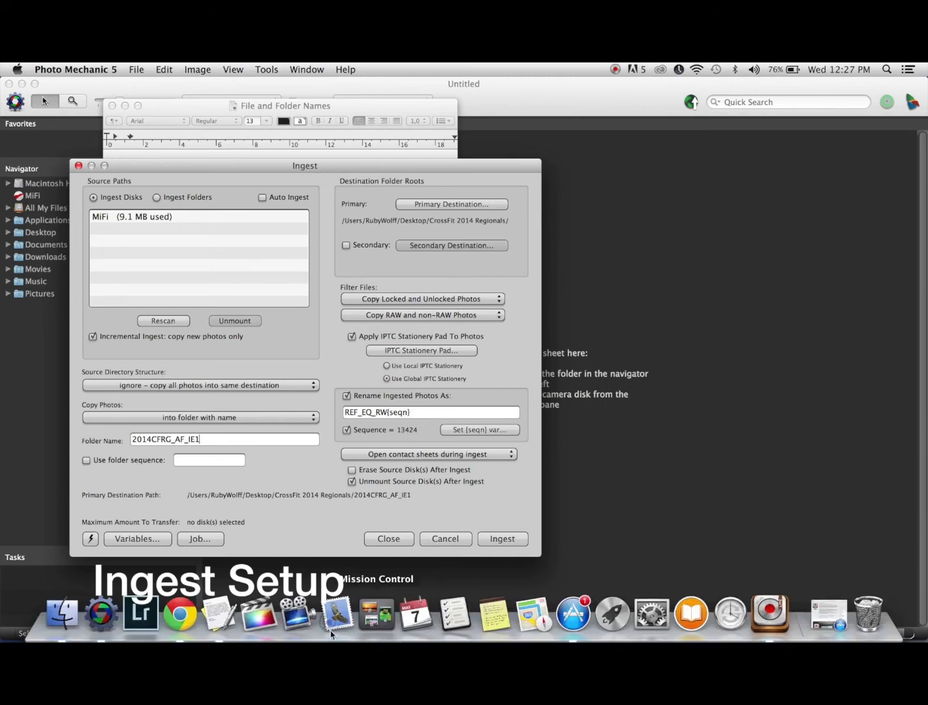
pyautogui.click(216, 624)
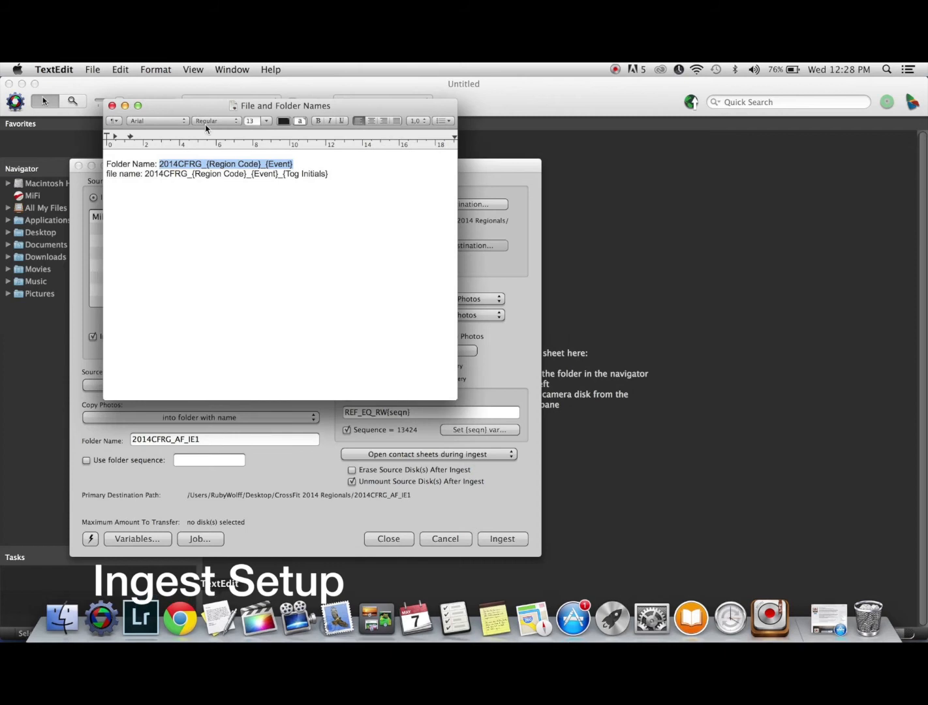
pyautogui.click(367, 226)
pyautogui.moveTo(330, 173); pyautogui.dragTo(146, 175)
pyautogui.press('super+c')
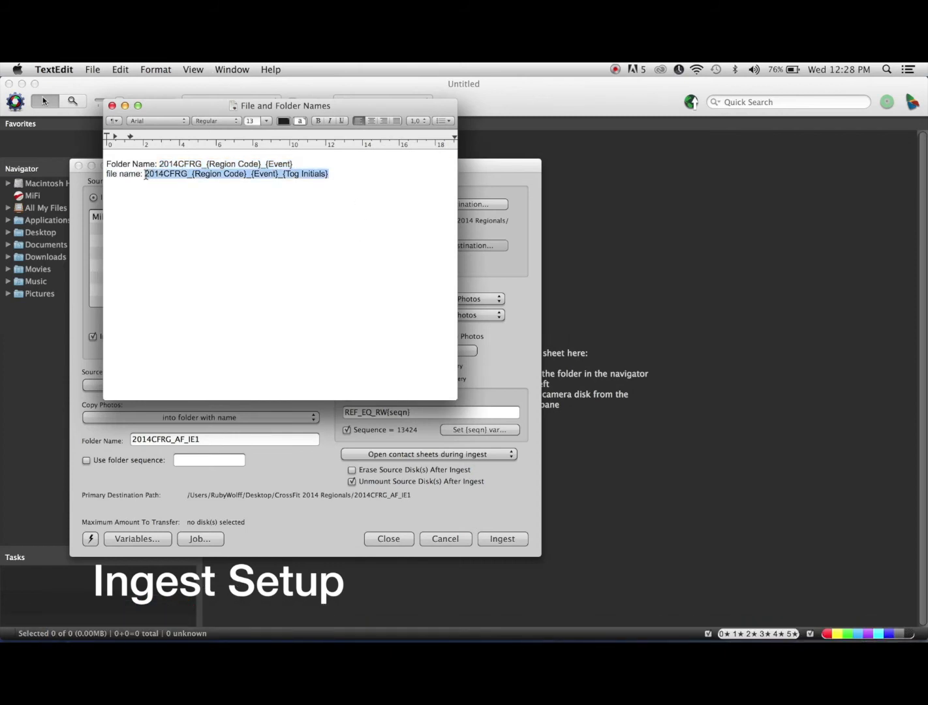
pyautogui.click(509, 179)
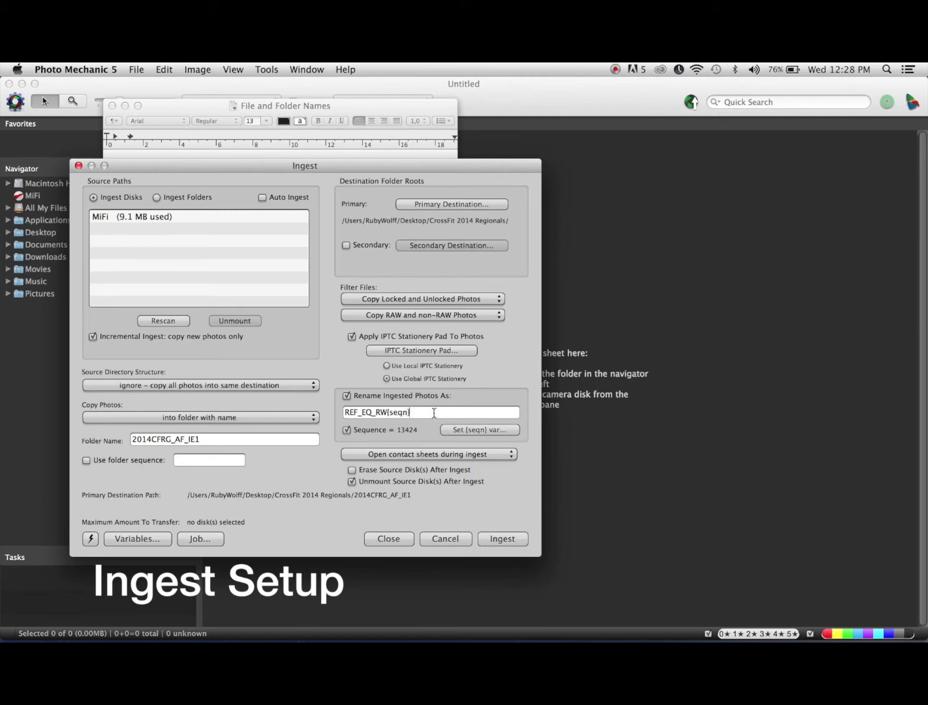
pyautogui.moveTo(434, 413); pyautogui.dragTo(297, 416)
pyautogui.press('super+v')
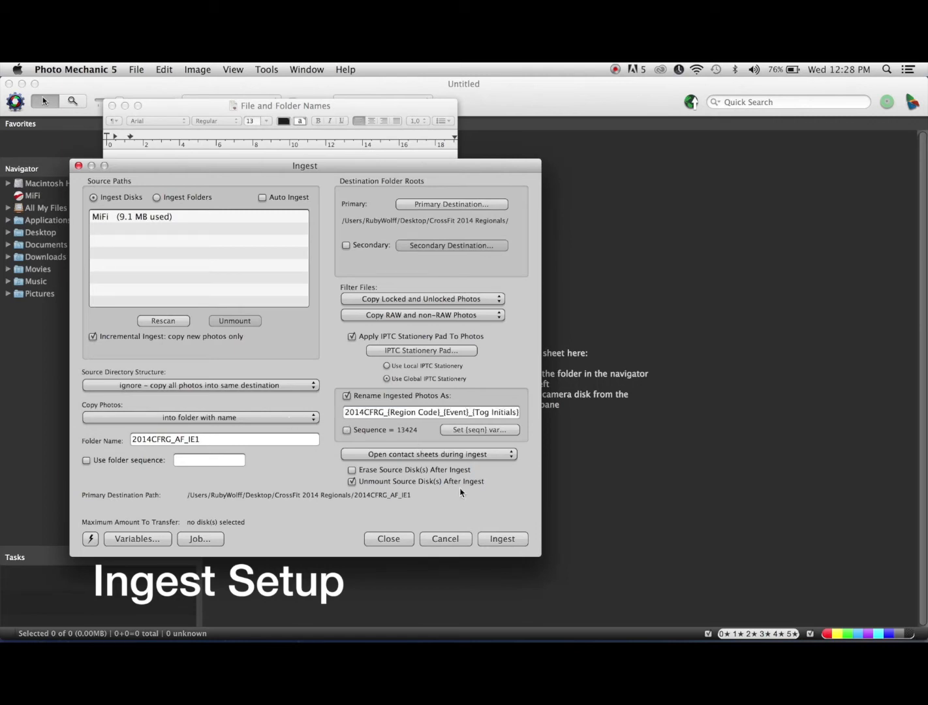
# Replace the {Region Code} placeholder in the rename pattern with AF
pyautogui.click(440, 412)
pyautogui.press('BackSpace')
pyautogui.press('BackSpace')
pyautogui.press('BackSpace')
pyautogui.press('BackSpace')
pyautogui.press('BackSpace')
pyautogui.press('BackSpace')
pyautogui.press('BackSpace')
pyautogui.press('BackSpace')
pyautogui.press('BackSpace')
pyautogui.press('BackSpace')
pyautogui.press('BackSpace')
pyautogui.press('BackSpace')
pyautogui.press('BackSpace')
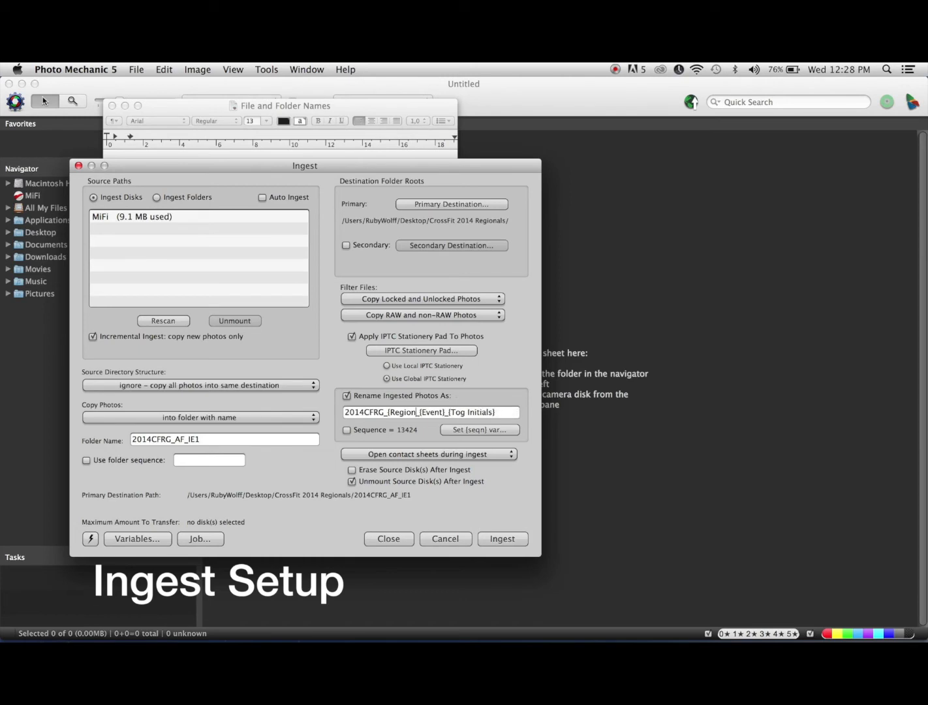
pyautogui.write('AF')
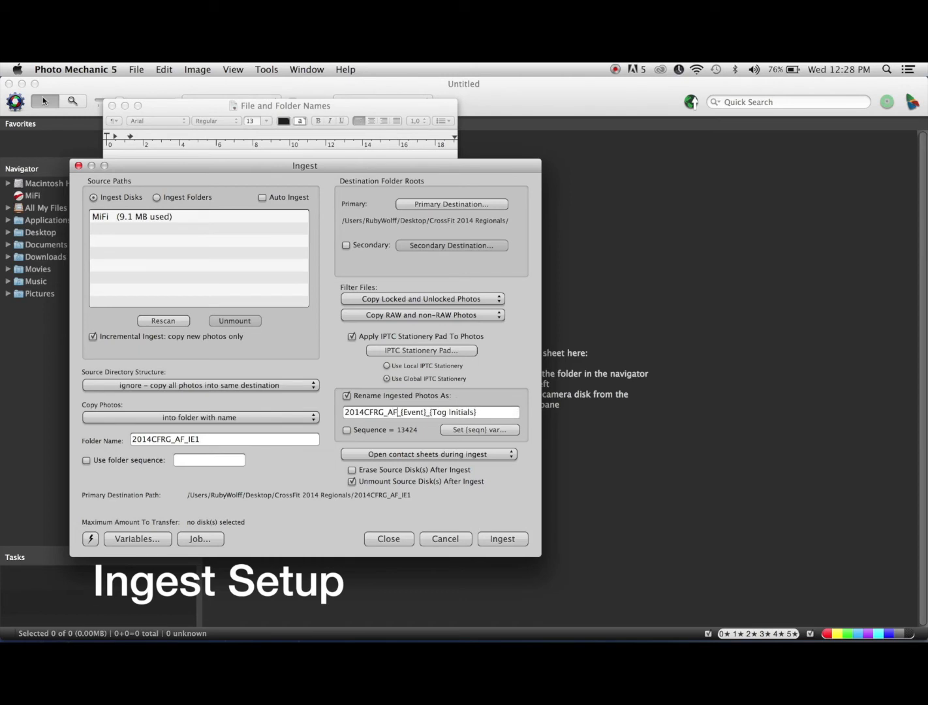
# Replace the {Event} placeholder in the rename pattern with IE1
pyautogui.press('BackSpace')
pyautogui.press('BackSpace')
pyautogui.press('BackSpace')
pyautogui.press('BackSpace')
pyautogui.press('BackSpace')
pyautogui.press('BackSpace')
pyautogui.press('BackSpace')
pyautogui.write('IE1')
# Replace the {Tog Initials} placeholder in the rename pattern with the photographer's initials RW
pyautogui.press('Right')
pyautogui.press('Right')
pyautogui.press('Right')
pyautogui.press('Right')
pyautogui.press('Right')
pyautogui.press('BackSpace')
pyautogui.press('BackSpace')
pyautogui.press('BackSpace')
pyautogui.press('BackSpace')
pyautogui.press('BackSpace')
pyautogui.press('BackSpace')
pyautogui.press('BackSpace')
pyautogui.press('BackSpace')
pyautogui.press('BackSpace')
pyautogui.write('RW')
# Add the sequence number after an underscore, giving 2014CFRG_AF_IE1_RW_{seqn}, and close the Ingest settings
pyautogui.click(347, 430)
pyautogui.click(428, 412)
pyautogui.write('_')
pyautogui.click(391, 538)
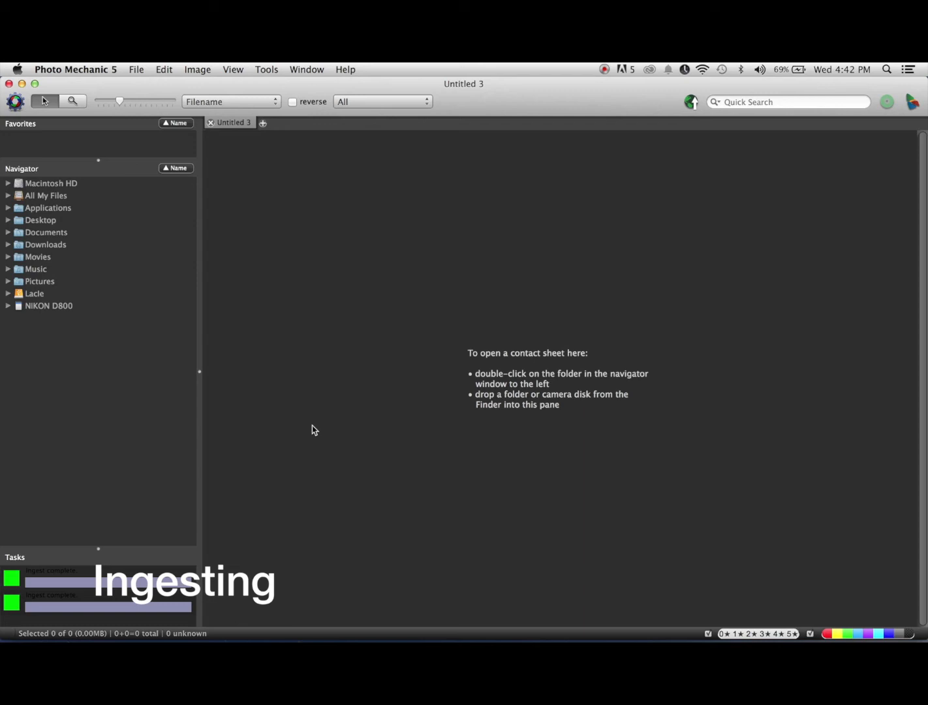
# Open the Ingest settings and choose the NIKON D800 disk as the source
pyautogui.click(143, 71)
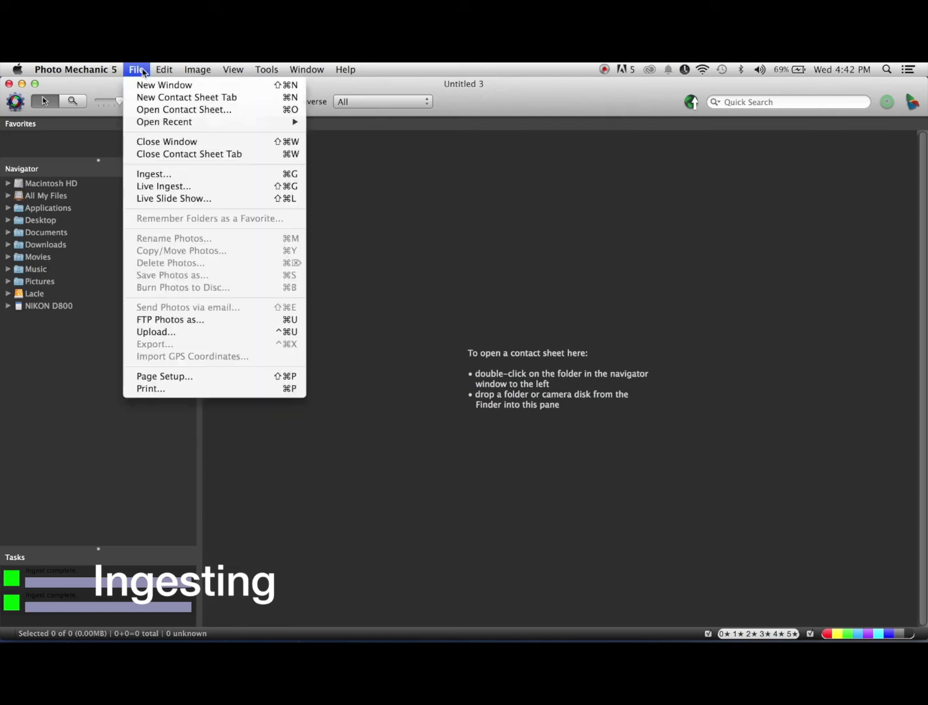
pyautogui.click(157, 176)
pyautogui.click(143, 230)
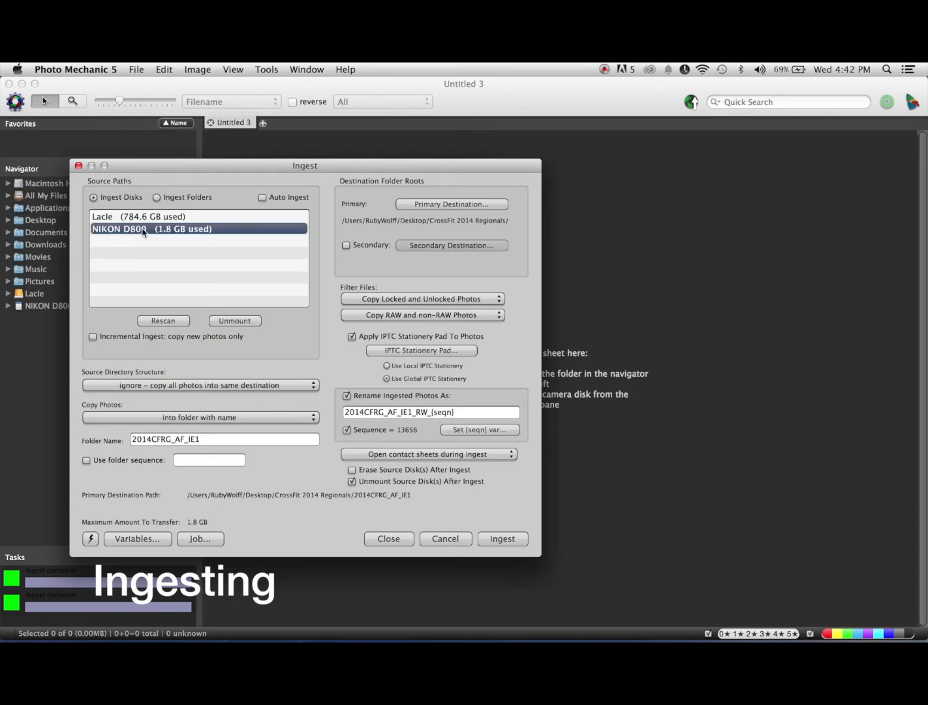
pyautogui.click(92, 337)
# Check the event code in the folder name and the rename pattern, and start the ingest
pyautogui.click(205, 440)
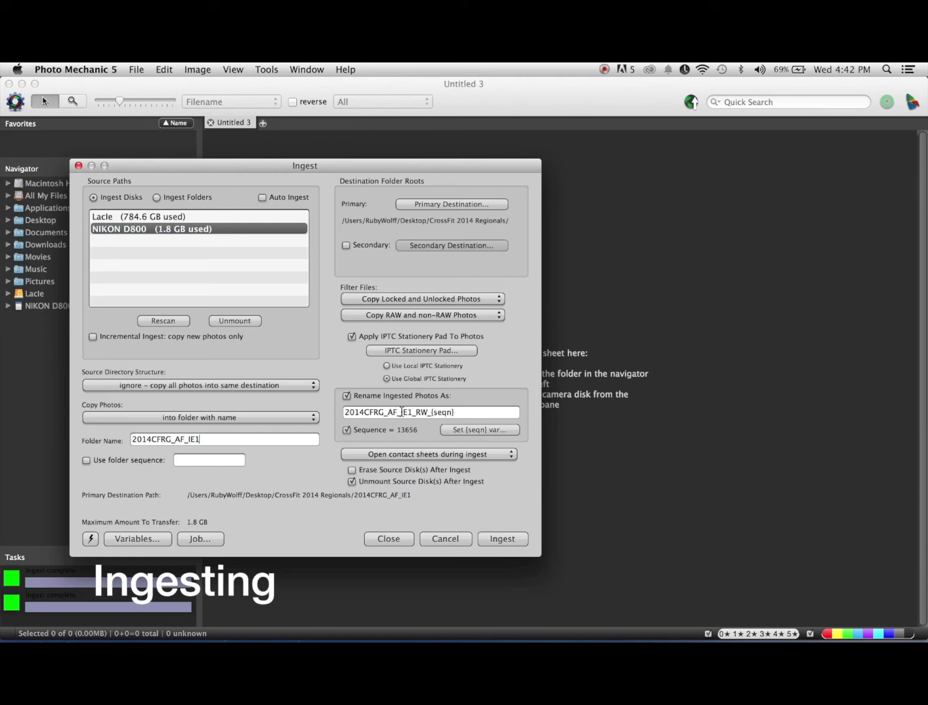
pyautogui.click(408, 412)
pyautogui.moveTo(412, 412); pyautogui.dragTo(403, 412)
pyautogui.click(431, 413)
pyautogui.click(503, 540)
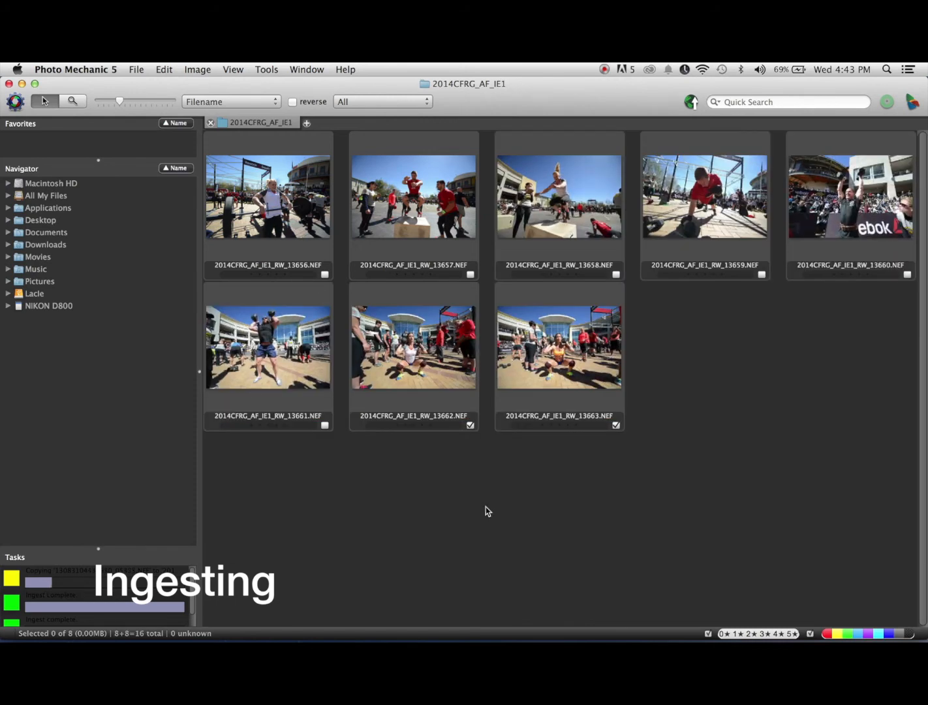
# Preview the first ingested photos at full size and label photo 2014CFRG_AF_IE1_RW_13656.NEF red
pyautogui.doubleClick(266, 199)
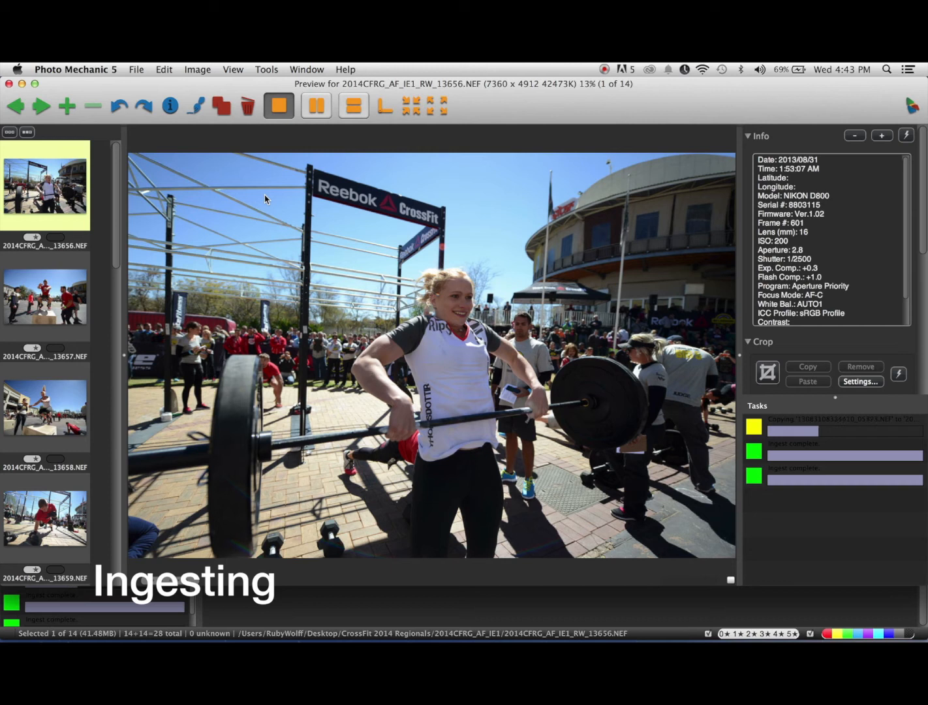
pyautogui.press('Right')
pyautogui.press('Right')
pyautogui.press('Right')
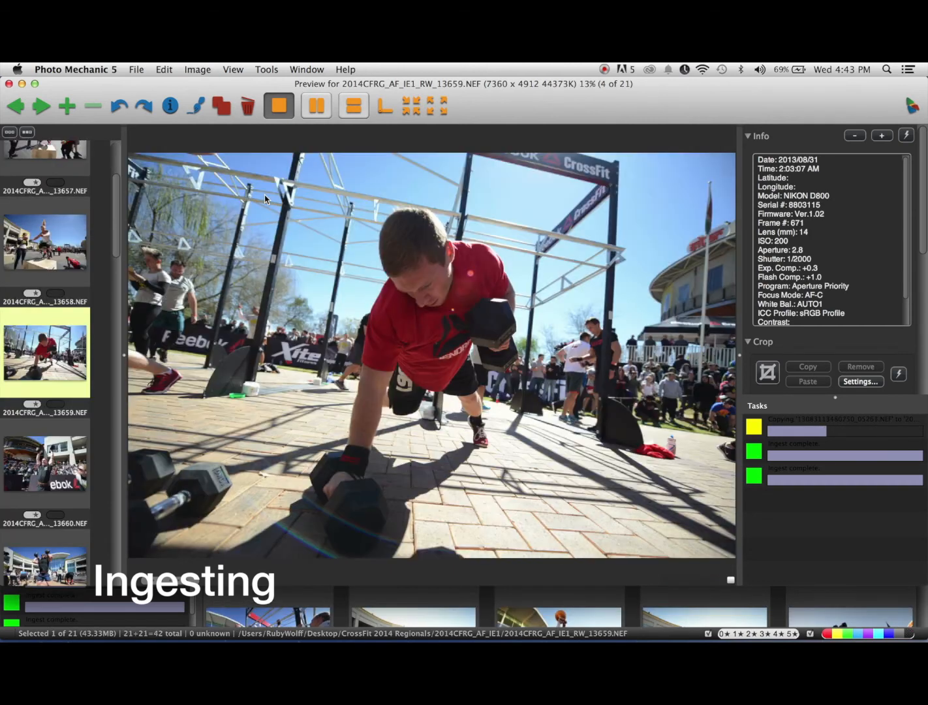
pyautogui.press('Left')
pyautogui.press('Left')
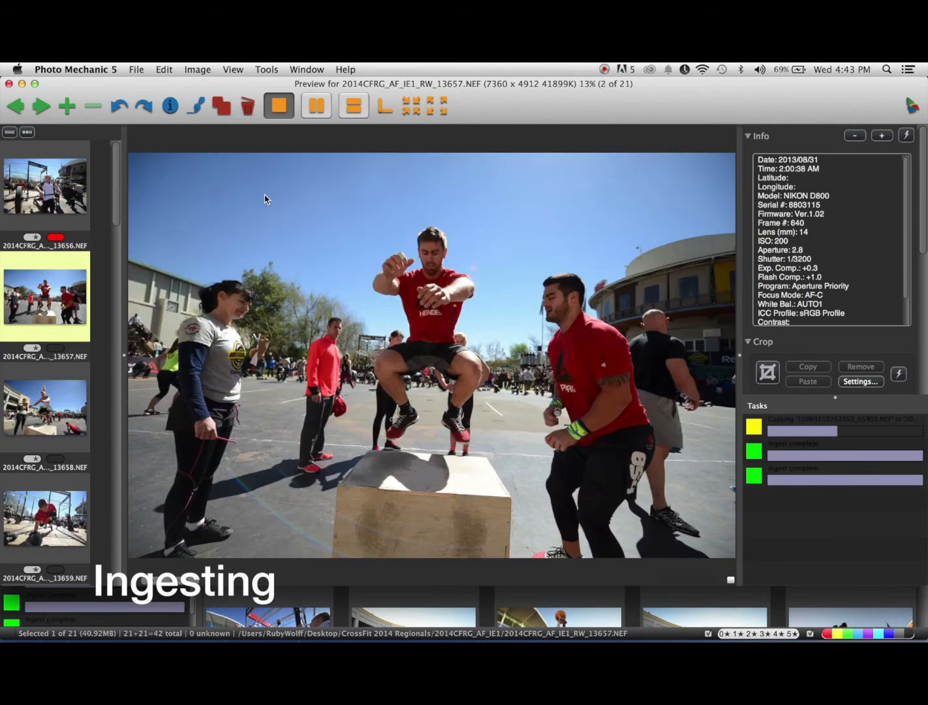
# Go through the following photos in the preview and label photos 13657 and 13663 red
pyautogui.press('Right')
pyautogui.press('Right')
pyautogui.press('Right')
pyautogui.press('Right')
pyautogui.press('Right')
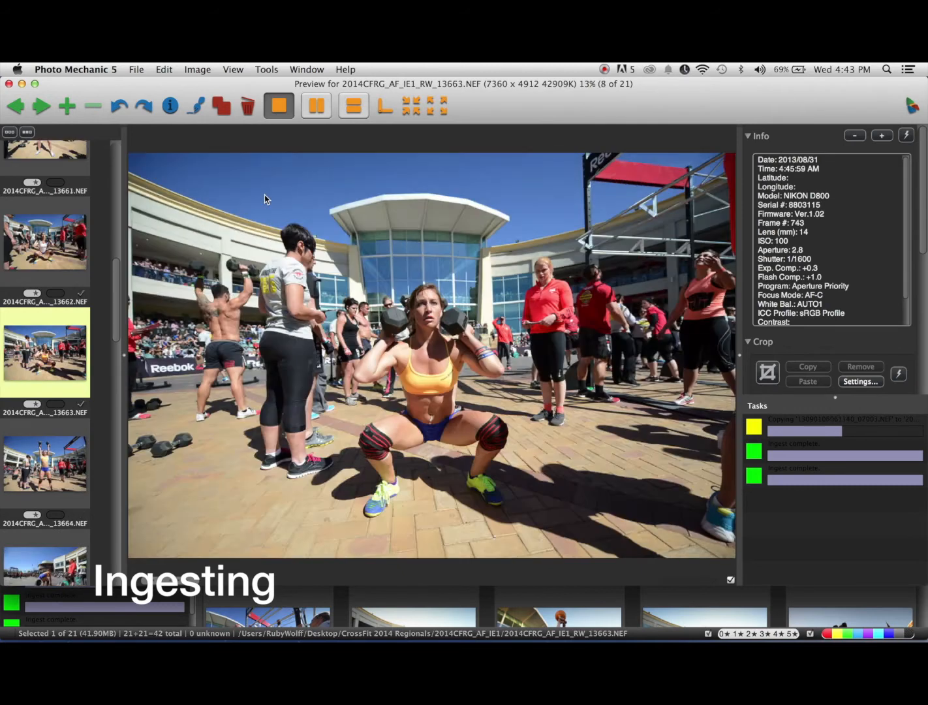
pyautogui.press('Right')
pyautogui.press('Right')
pyautogui.press('Right')
pyautogui.press('Right')
pyautogui.press('Right')
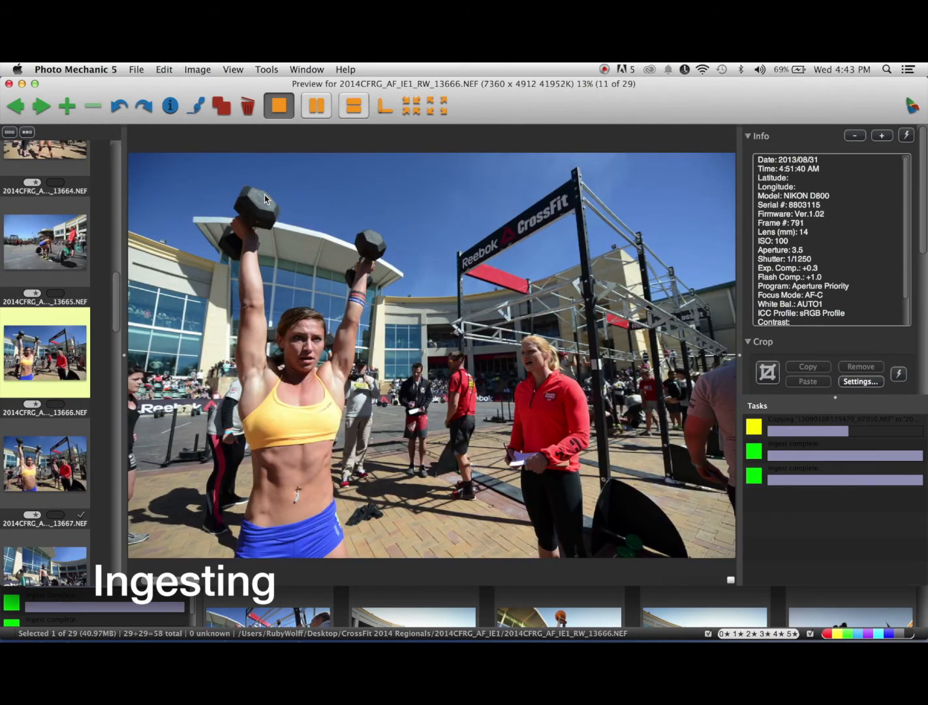
# Continue selecting through the preview and label photos 13672, 13673 and 13675 red
pyautogui.press('Right')
pyautogui.press('Right')
pyautogui.press('Right')
pyautogui.press('Right')
pyautogui.press('Right')
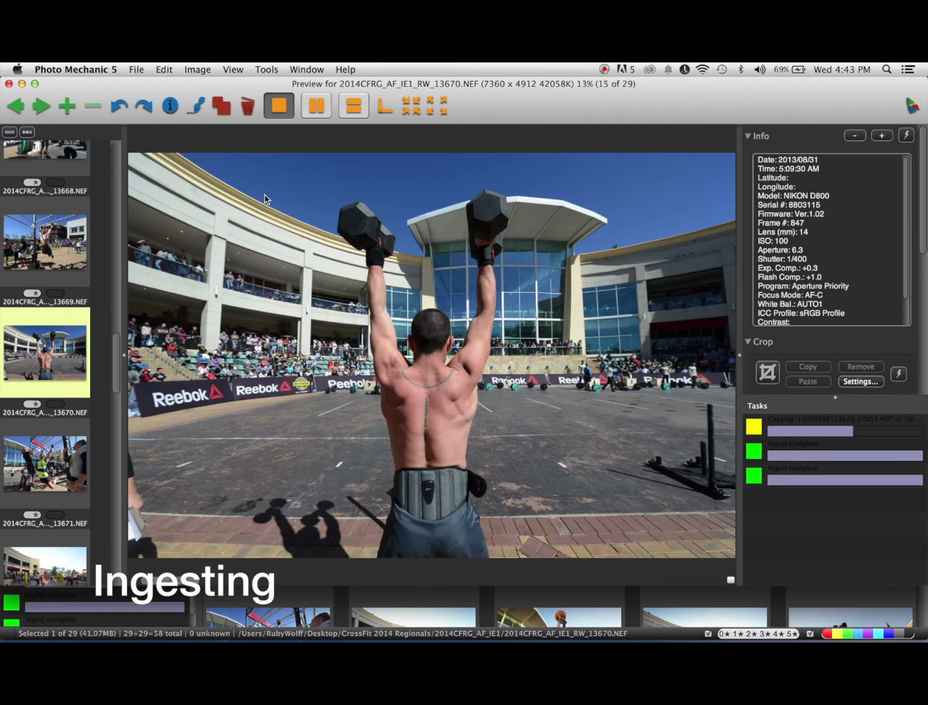
pyautogui.press('Left')
pyautogui.press('1')
pyautogui.press('Right')
pyautogui.press('1')
pyautogui.press('Right')
pyautogui.press('Right')
pyautogui.press('Left')
pyautogui.press('Right')
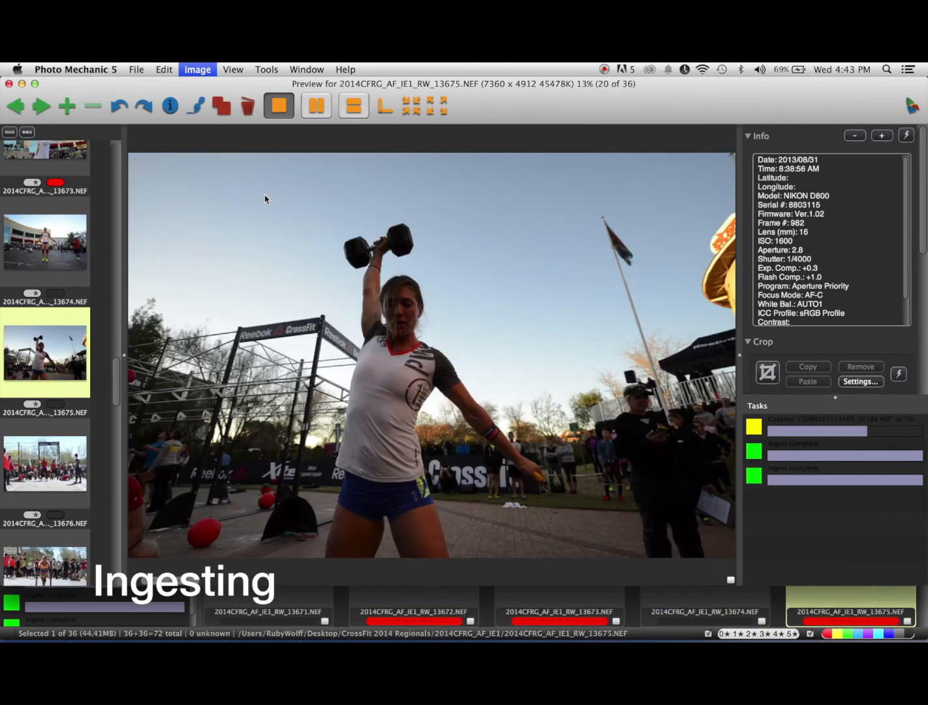
# Label photos 13677 and 13678 red while going through the previews up to photo 13681
pyautogui.press('Right')
pyautogui.press('Right')
pyautogui.press('Right')
pyautogui.press('Left')
pyautogui.press('1')
pyautogui.press('Right')
pyautogui.press('1')
pyautogui.press('Right')
pyautogui.press('Right')
pyautogui.press('Right')
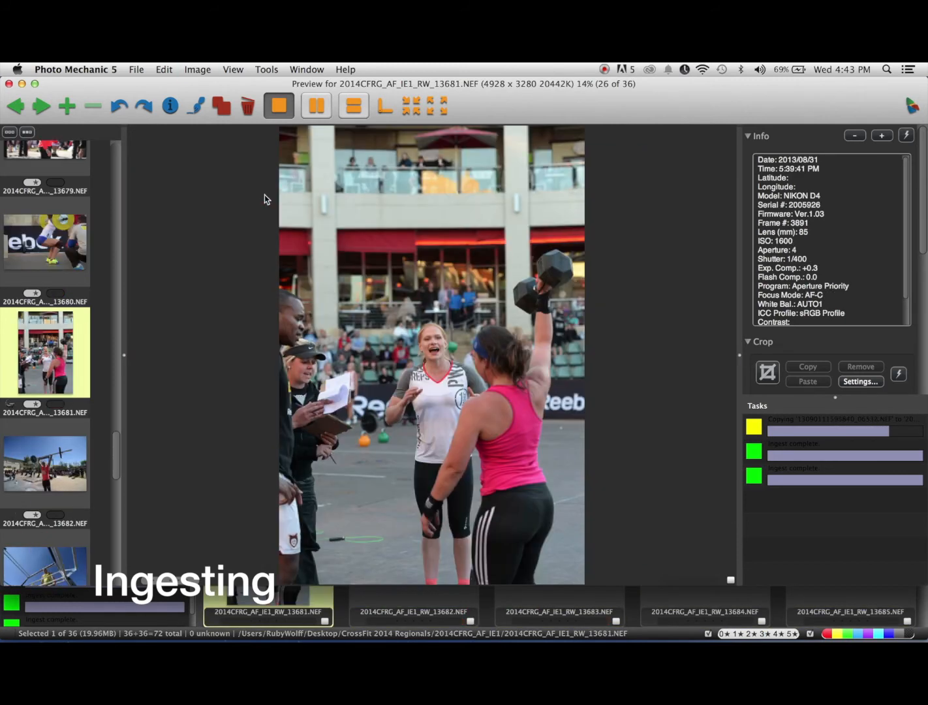
# Go on through the previews, comparing neighbouring shots, and label photo 13687 red
pyautogui.press('Right')
pyautogui.press('Right')
pyautogui.press('Right')
pyautogui.press('Right')
pyautogui.press('Right')
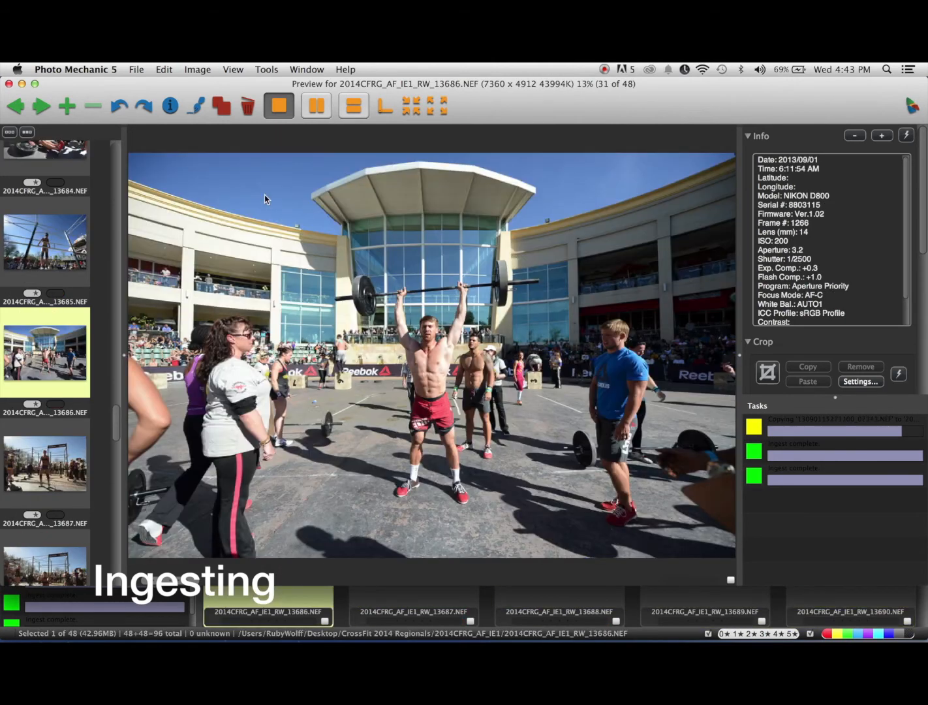
pyautogui.press('Right')
pyautogui.press('Right')
pyautogui.press('Right')
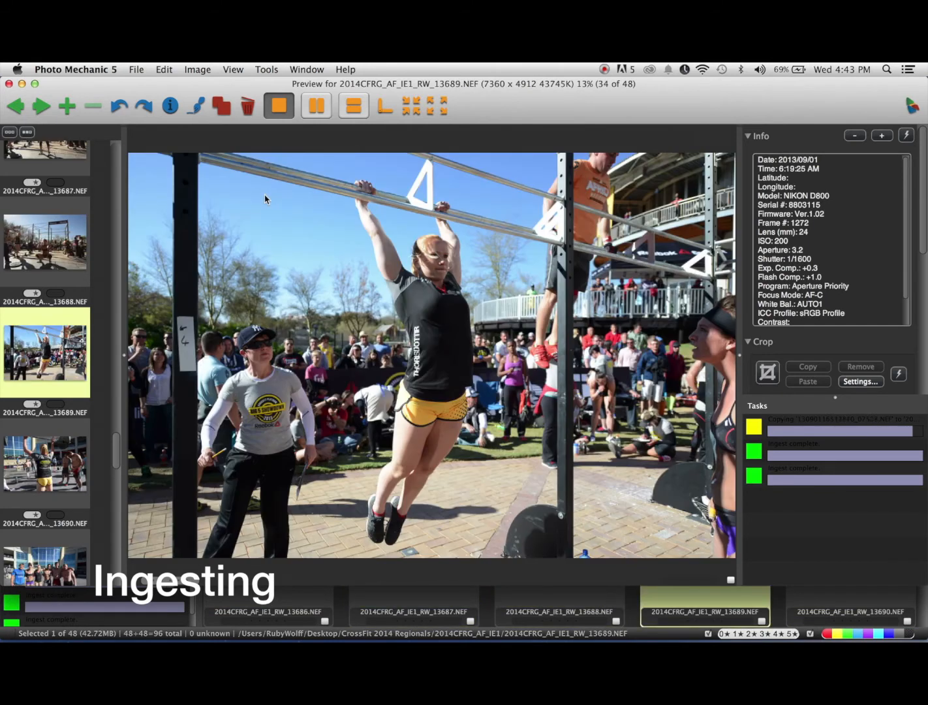
pyautogui.press('Left')
pyautogui.press('Left')
pyautogui.press('1')
pyautogui.press('Right')
pyautogui.press('Right')
pyautogui.press('Right')
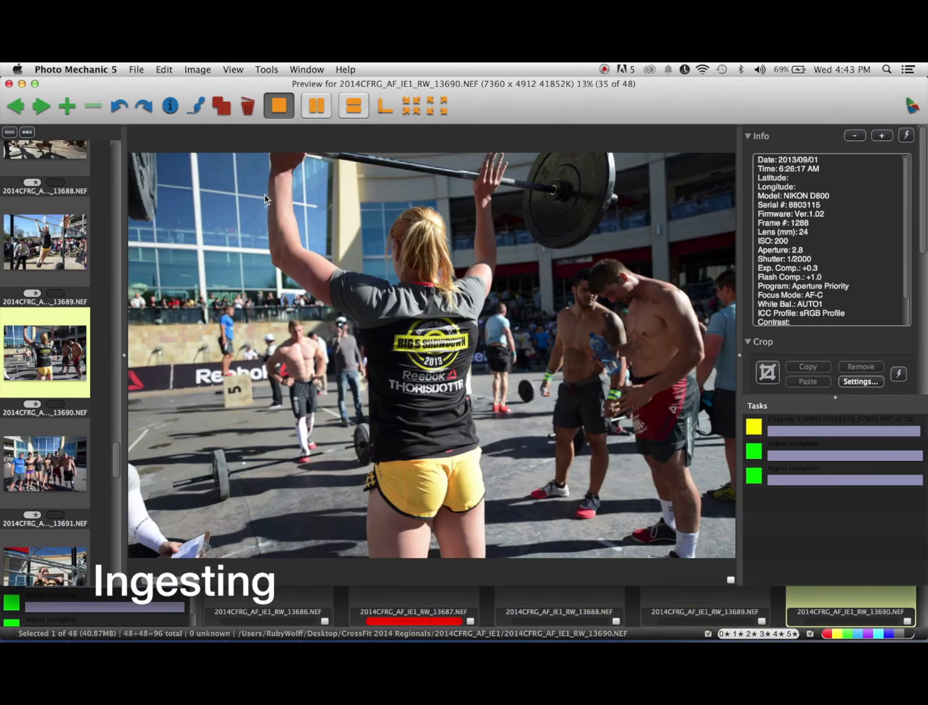
# Label photos 13689 and 13691 red in the preview
pyautogui.press('Left')
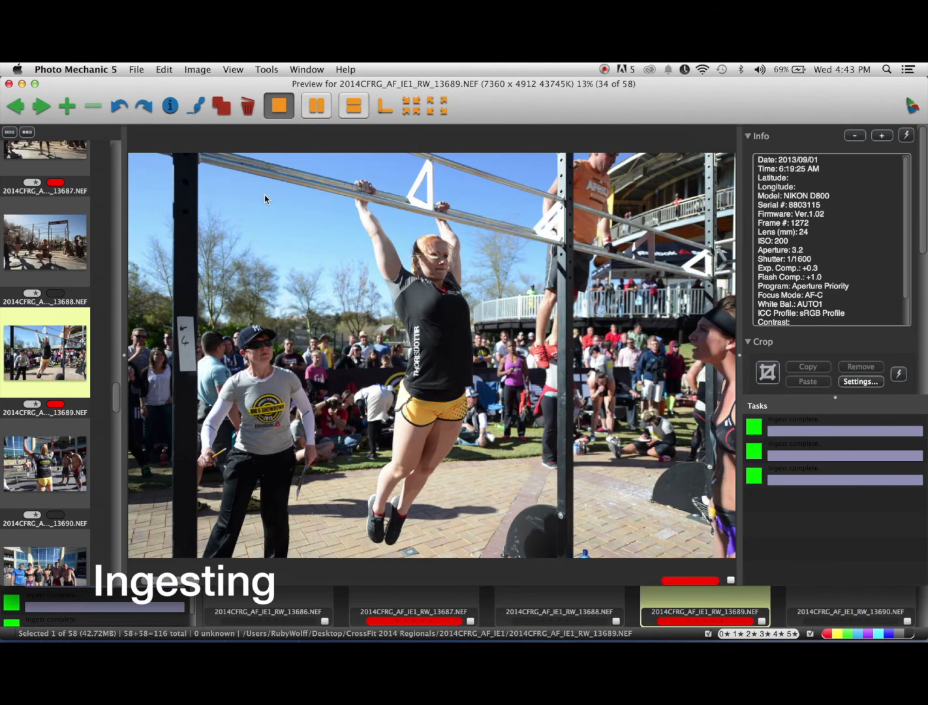
pyautogui.press('Right')
pyautogui.press('Right')
pyautogui.press('Right')
pyautogui.press('Left')
pyautogui.press('Right')
pyautogui.press('Right')
pyautogui.press('Right')
pyautogui.press('Right')
pyautogui.press('Right')
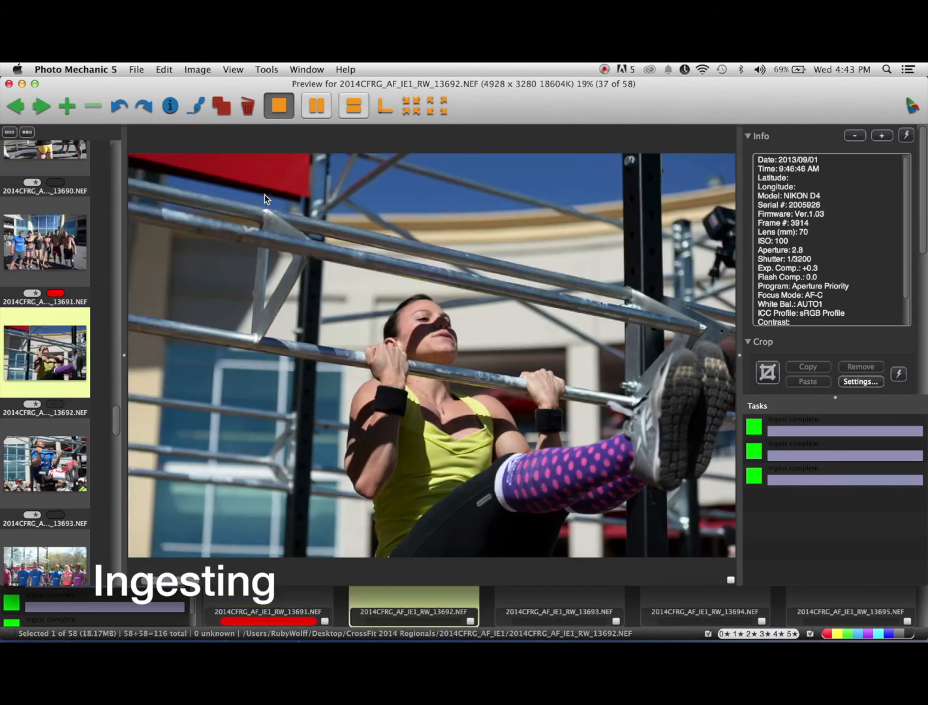
# Go through the previews to photo 13705, label it red, and return to the contact sheet
pyautogui.press('Right')
pyautogui.press('Right')
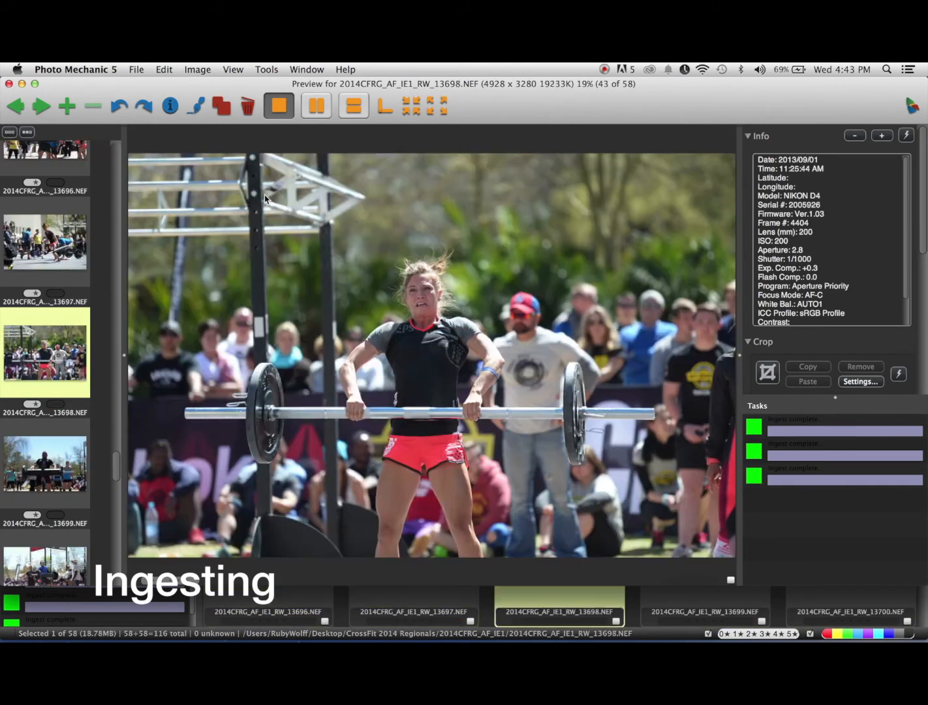
pyautogui.press('Right')
pyautogui.press('Right')
pyautogui.press('Right')
pyautogui.press('Right')
pyautogui.press('Right')
pyautogui.press('Right')
pyautogui.press('Right')
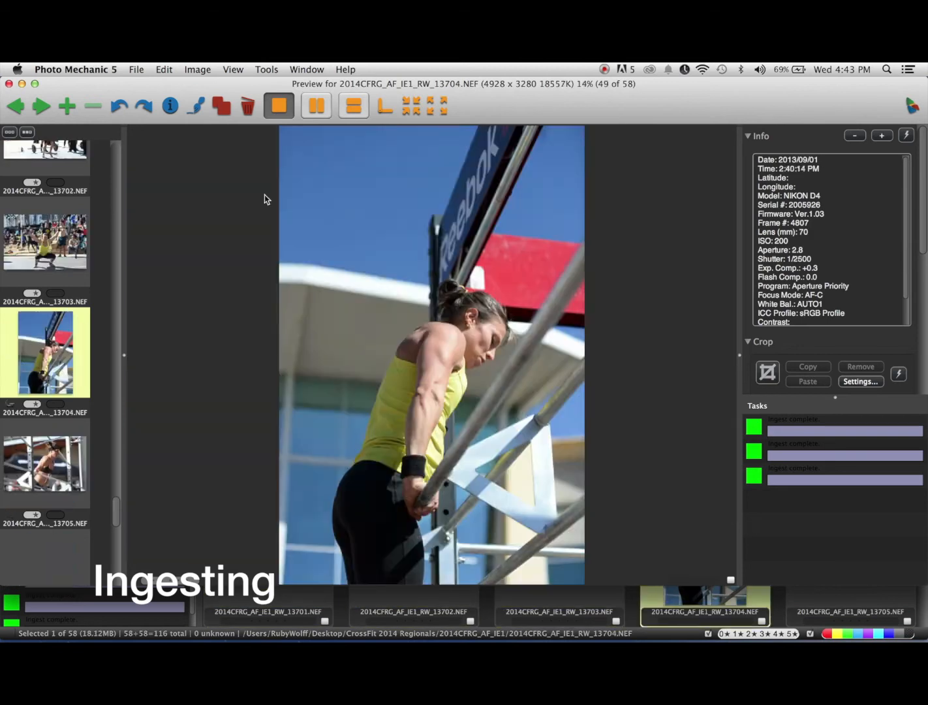
pyautogui.press('Right')
pyautogui.press('Left')
pyautogui.press('1')
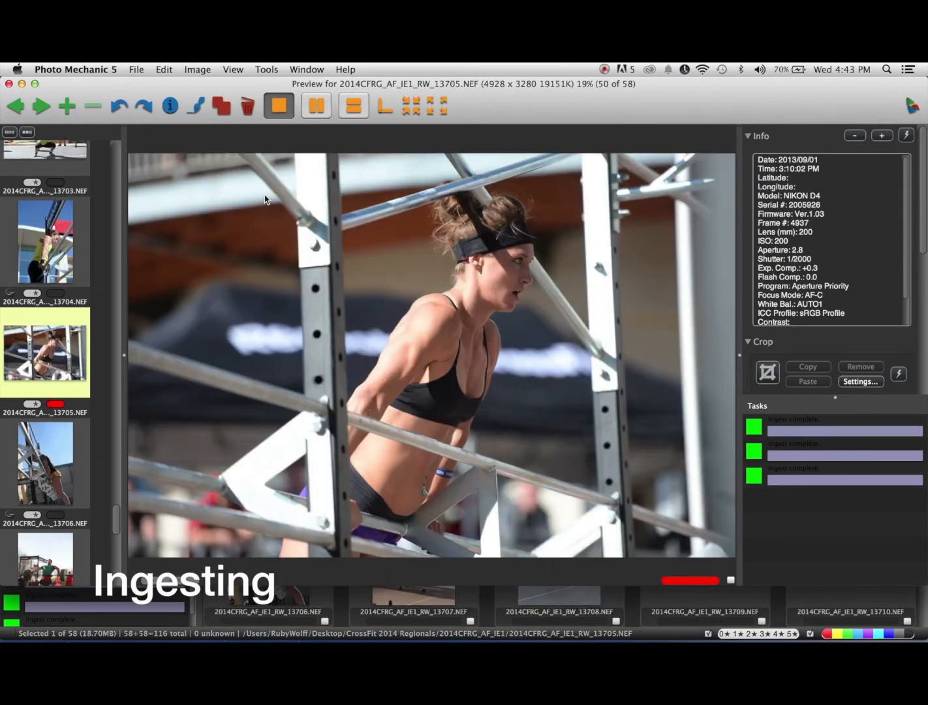
pyautogui.press('Escape')
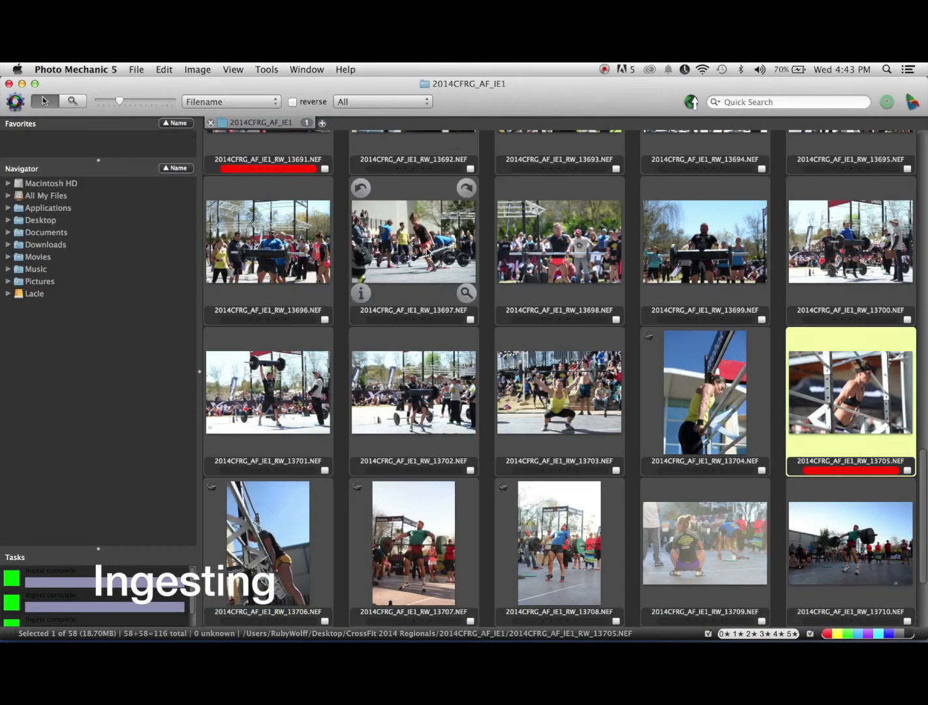
# Label photo 13707 red directly in the contact sheet
pyautogui.scroll(-3, 545, 465)
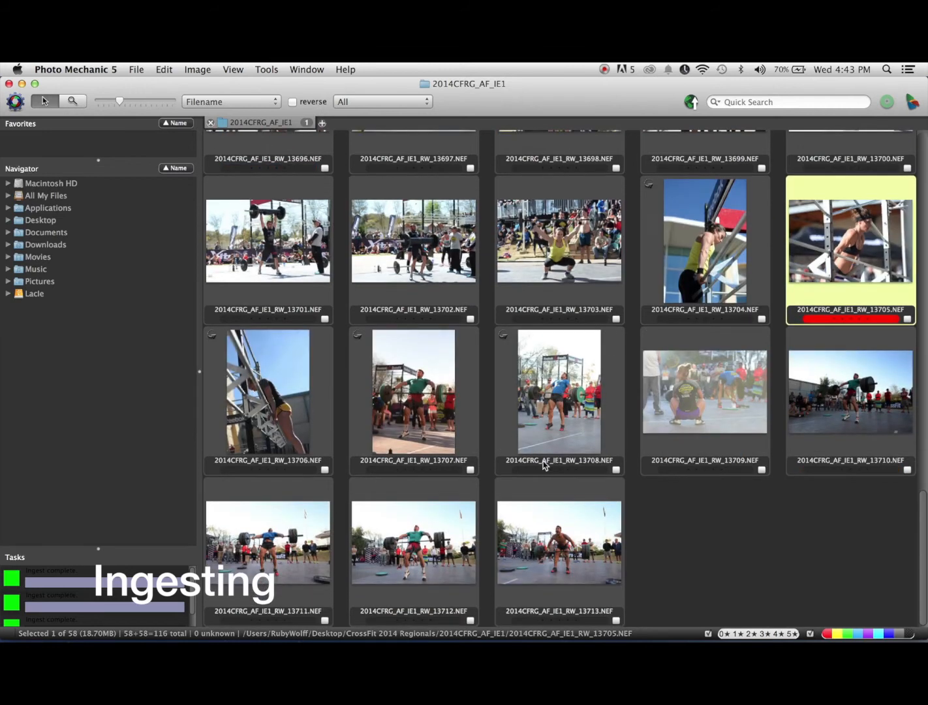
pyautogui.click(374, 428)
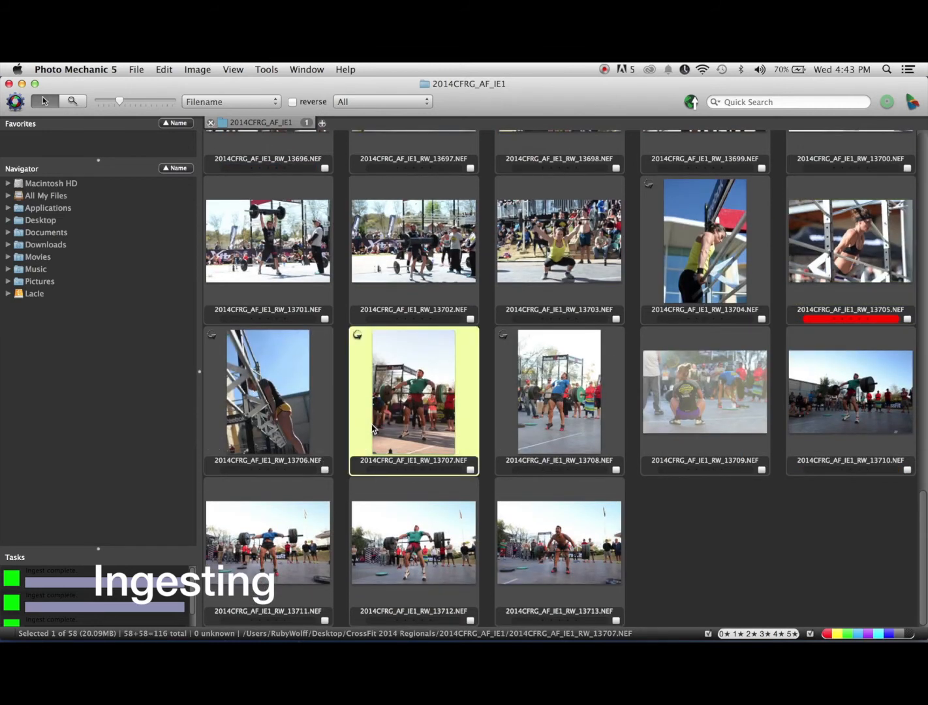
pyautogui.press('1')
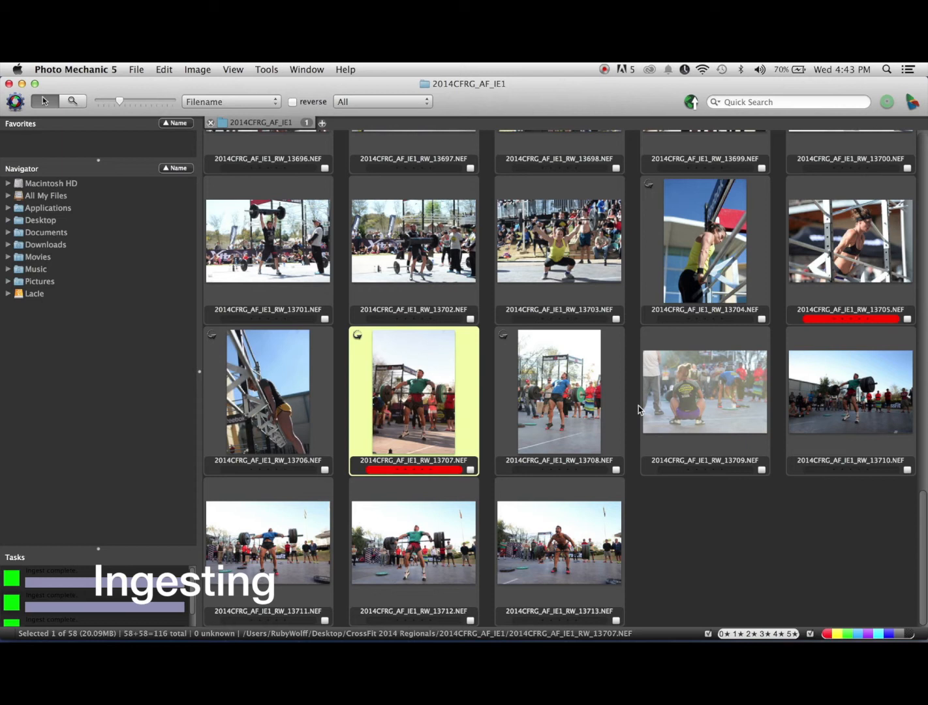
# Filter the contact sheet to only the colour-labelled photos, and show all photos again to look through them
pyautogui.click(911, 634)
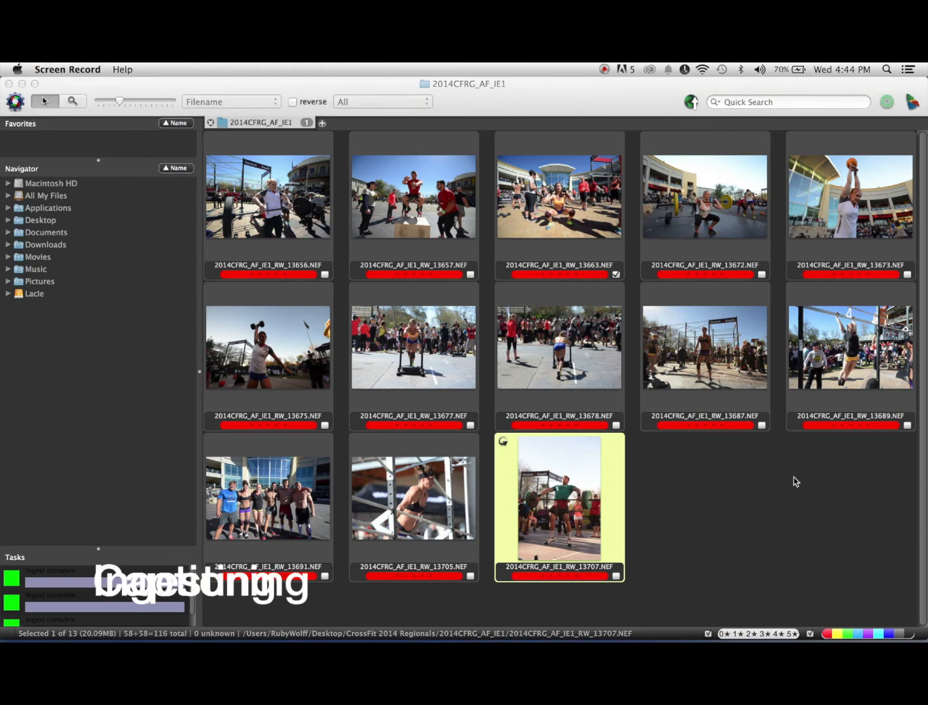
pyautogui.click(912, 637)
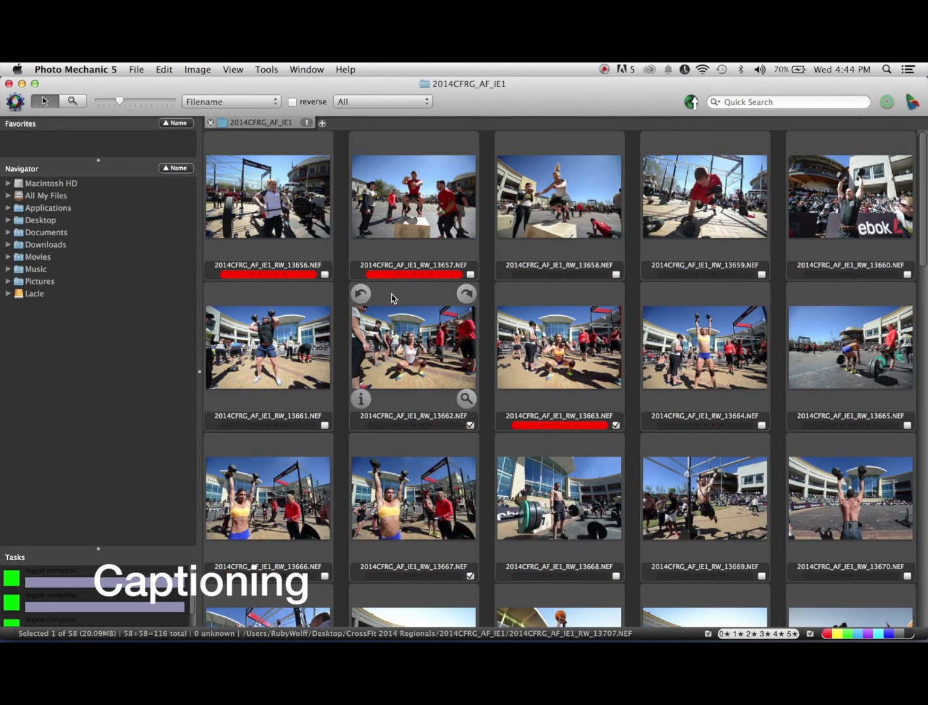
pyautogui.scroll(-5, 514, 388)
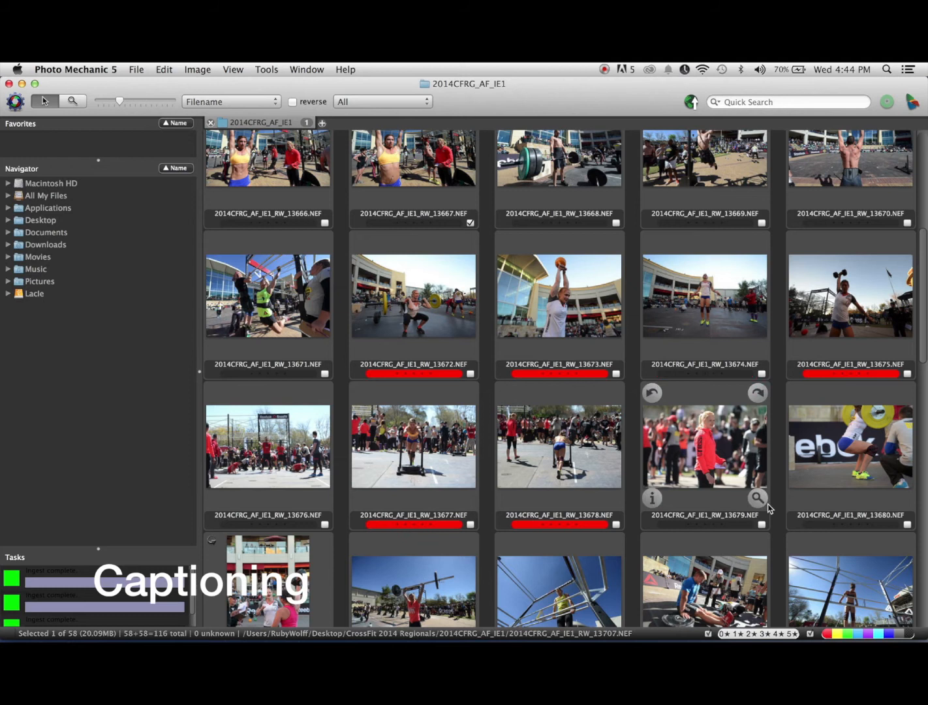
# Filter the contact sheet to the red-labelled photos and open photo 13656 in the preview
pyautogui.click(912, 637)
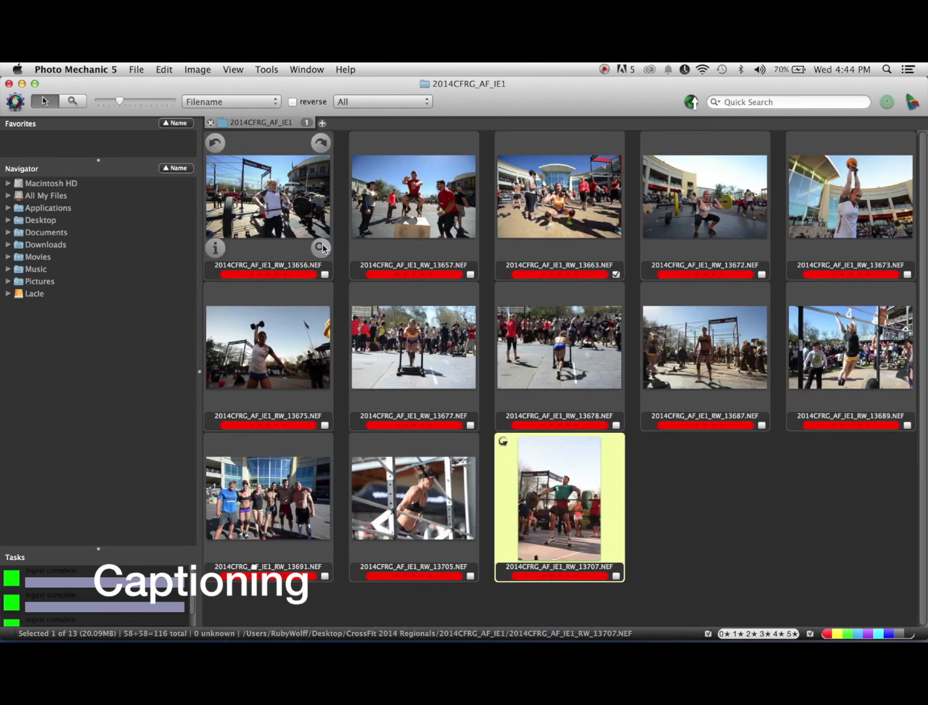
pyautogui.click(284, 194)
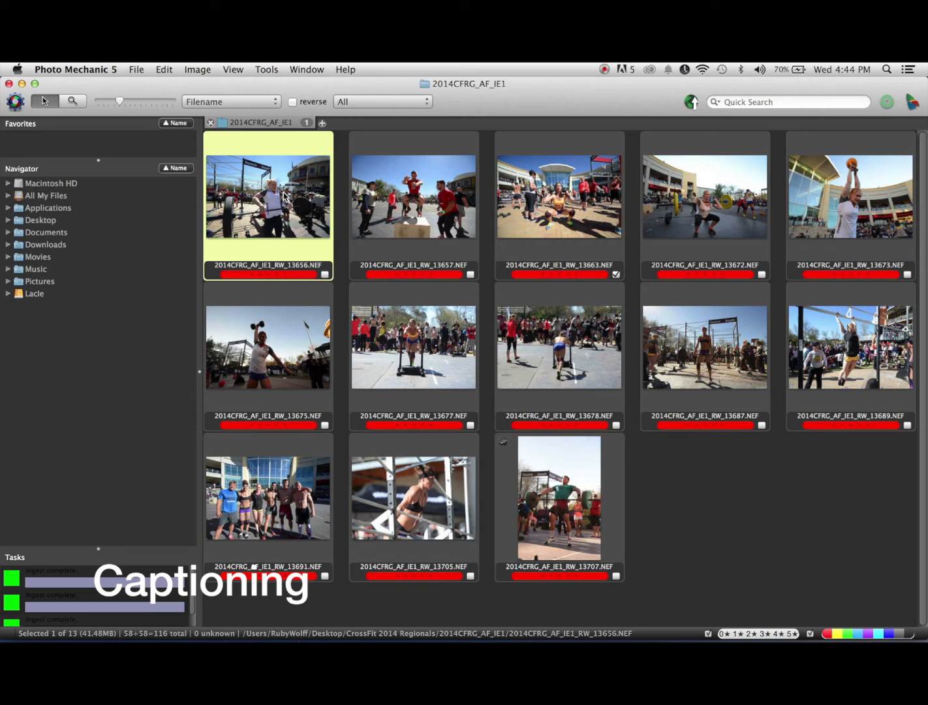
pyautogui.doubleClick(284, 195)
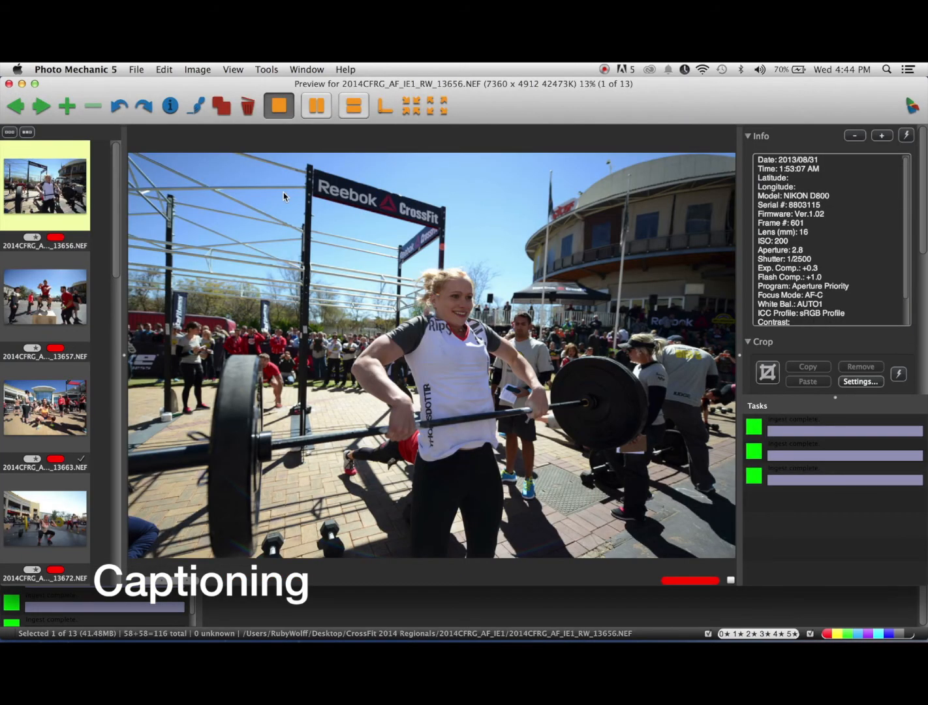
# Caption photo 13656 in its IPTC info using the athlete code \w02\, saving and advancing to the following photo
pyautogui.press('super+i')
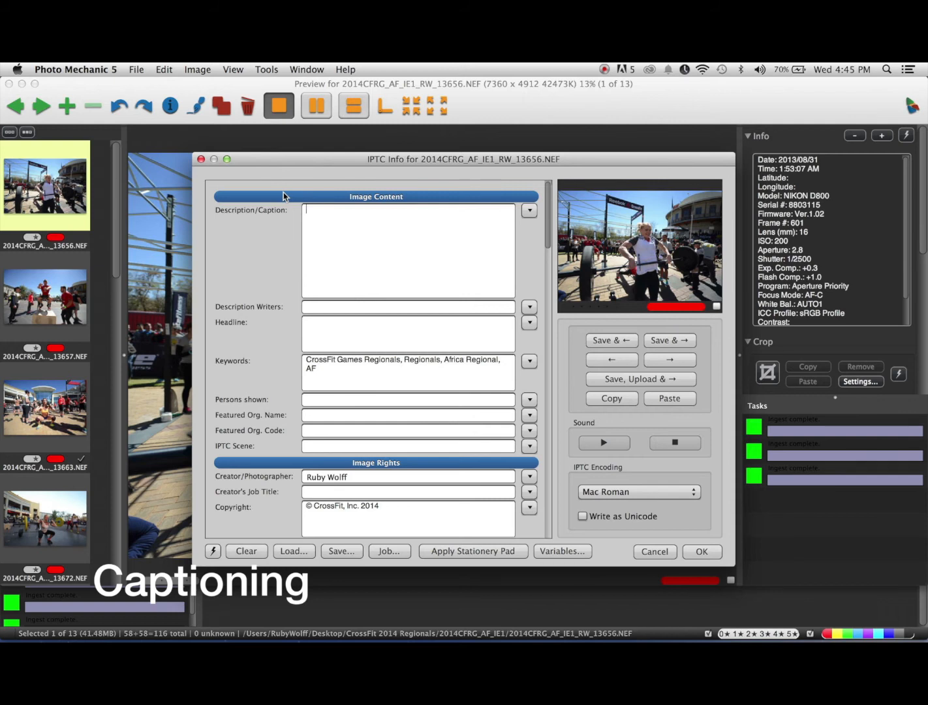
pyautogui.write('w02\\')
pyautogui.click(677, 345)
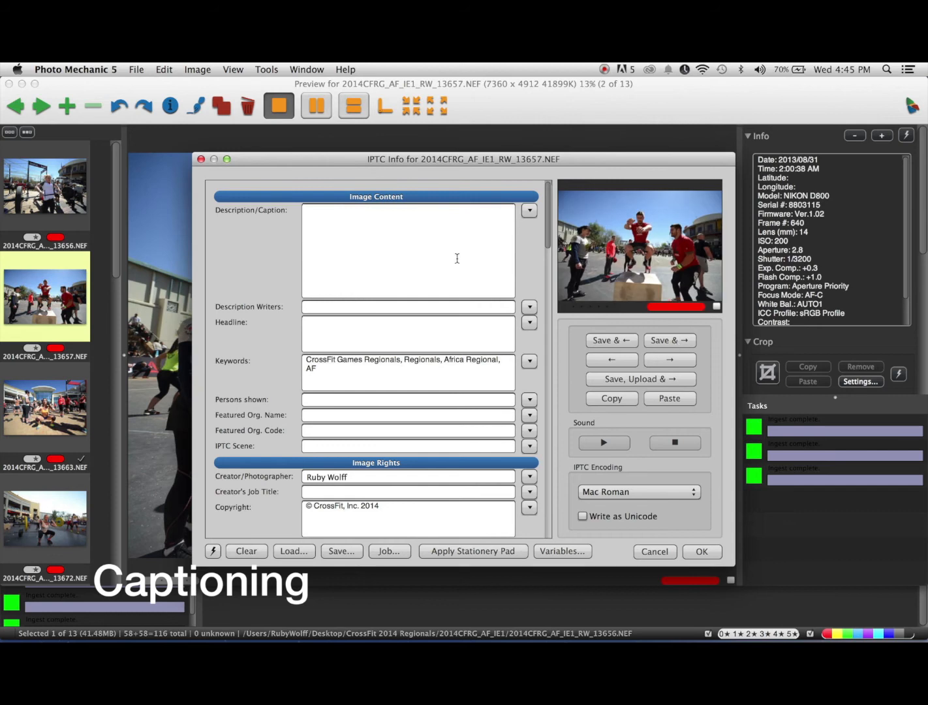
# Caption photo 13657 with the two male athletes' names using their codes, separated by a comma, and save it
pyautogui.write('\\mo2\\')
pyautogui.press('BackSpace')
pyautogui.press('BackSpace')
pyautogui.press('BackSpace')
pyautogui.write('02\\')
pyautogui.write(', ')
pyautogui.write('\\m0')
pyautogui.write('2\\')
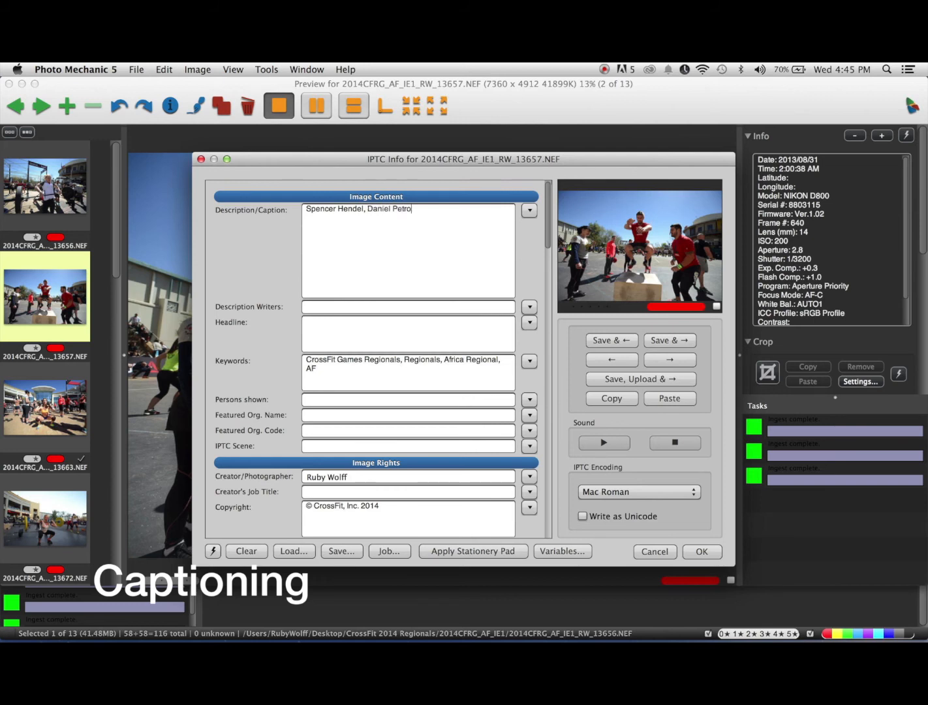
pyautogui.click(683, 340)
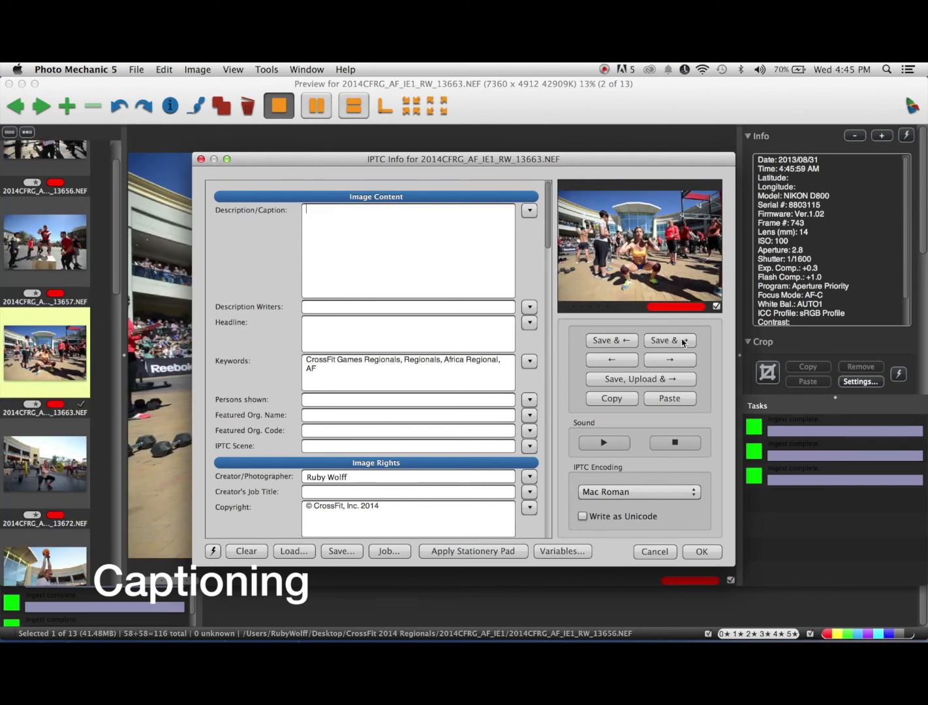
pyautogui.write('\\Annie Thorisdottir')
pyautogui.press('BackSpace')
pyautogui.press('BackSpace')
pyautogui.press('BackSpace')
pyautogui.press('BackSpace')
pyautogui.press('BackSpace')
pyautogui.press('BackSpace')
pyautogui.press('BackSpace')
pyautogui.press('BackSpace')
pyautogui.press('BackSpace')
pyautogui.press('BackSpace')
pyautogui.press('BackSpace')
pyautogui.press('BackSpace')
pyautogui.press('BackSpace')
pyautogui.press('BackSpace')
pyautogui.press('BackSpace')
pyautogui.press('BackSpace')
pyautogui.press('BackSpace')
pyautogui.press('BackSpace')
# Caption photo 13663 using the athlete code \w01\, copy its IPTC info, and save it
pyautogui.write('w01\\')
pyautogui.click(614, 401)
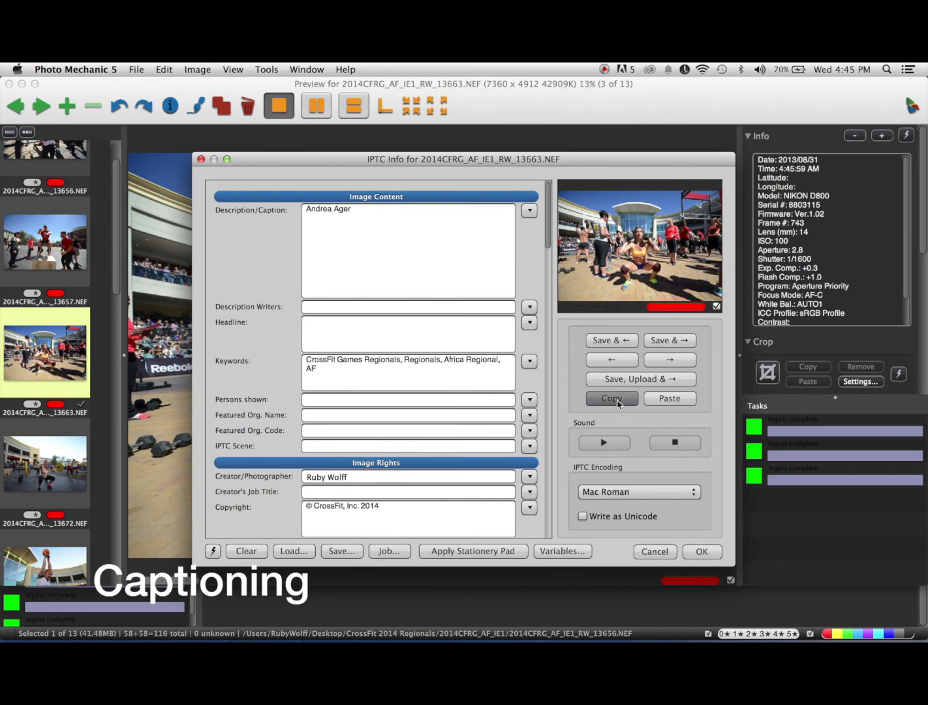
pyautogui.click(669, 342)
# Paste the copied IPTC info into photo 13675 and save it
pyautogui.click(667, 359)
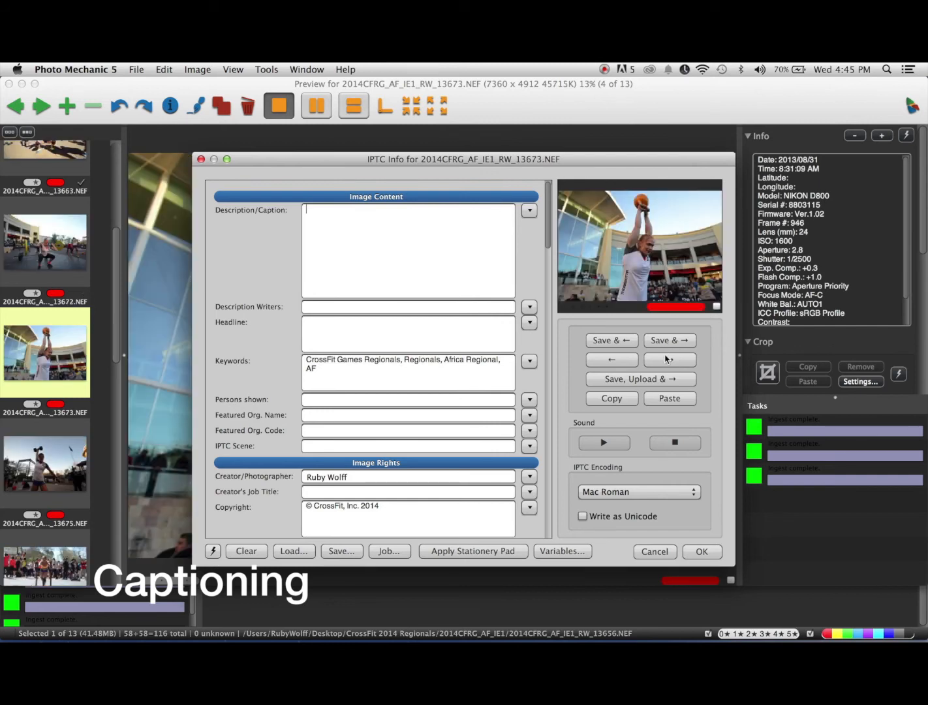
pyautogui.click(667, 359)
pyautogui.click(671, 400)
pyautogui.click(621, 343)
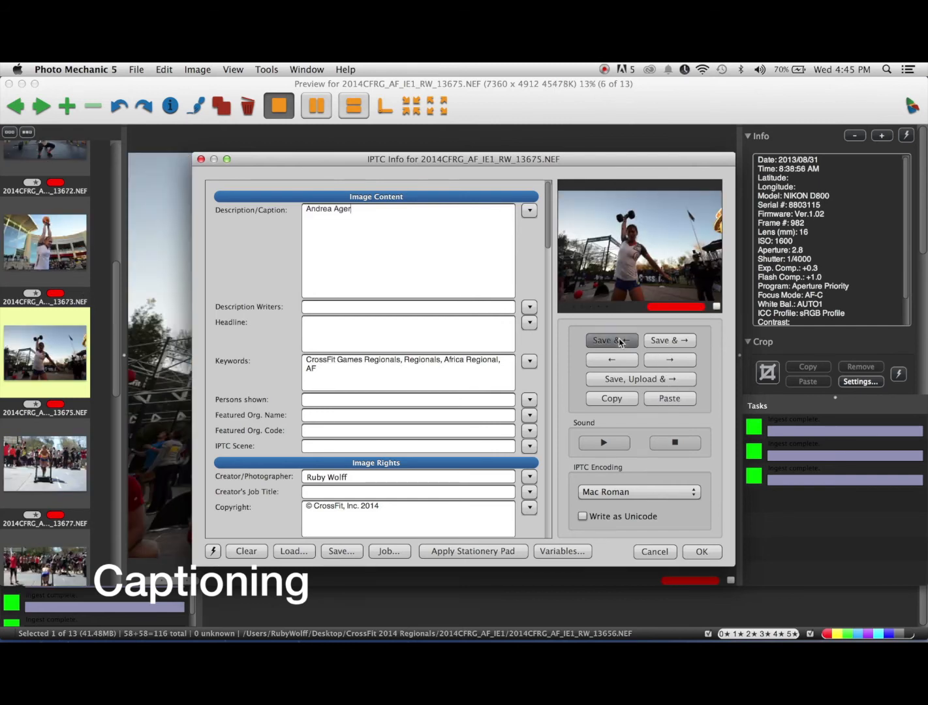
# Go back to photo 13672 and caption it and photo 13673 with the athlete's code, saving each
pyautogui.click(621, 359)
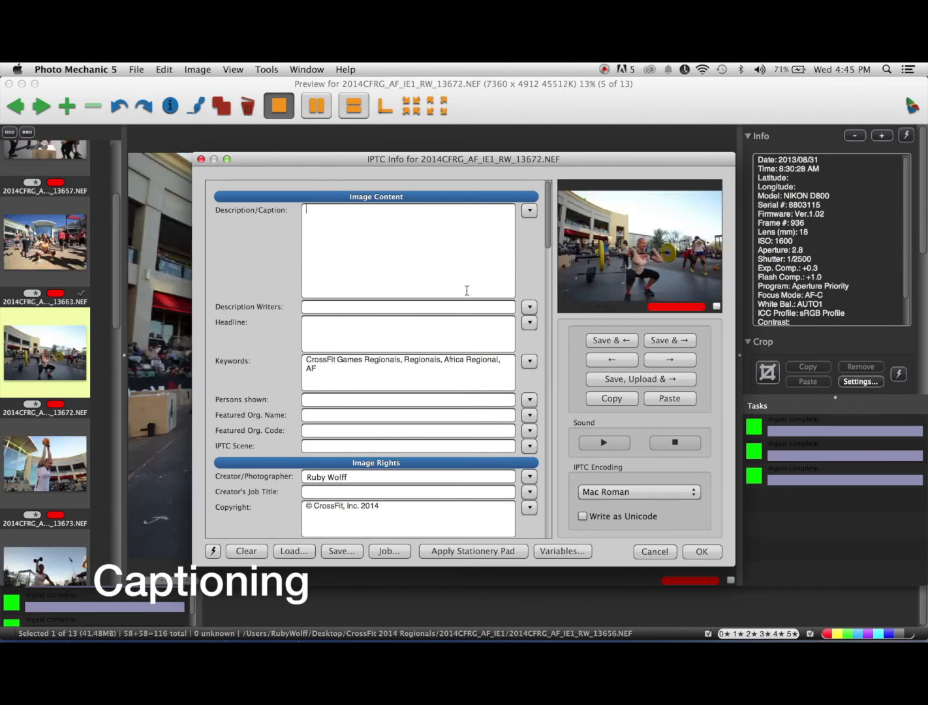
pyautogui.write('w20\\')
pyautogui.click(672, 340)
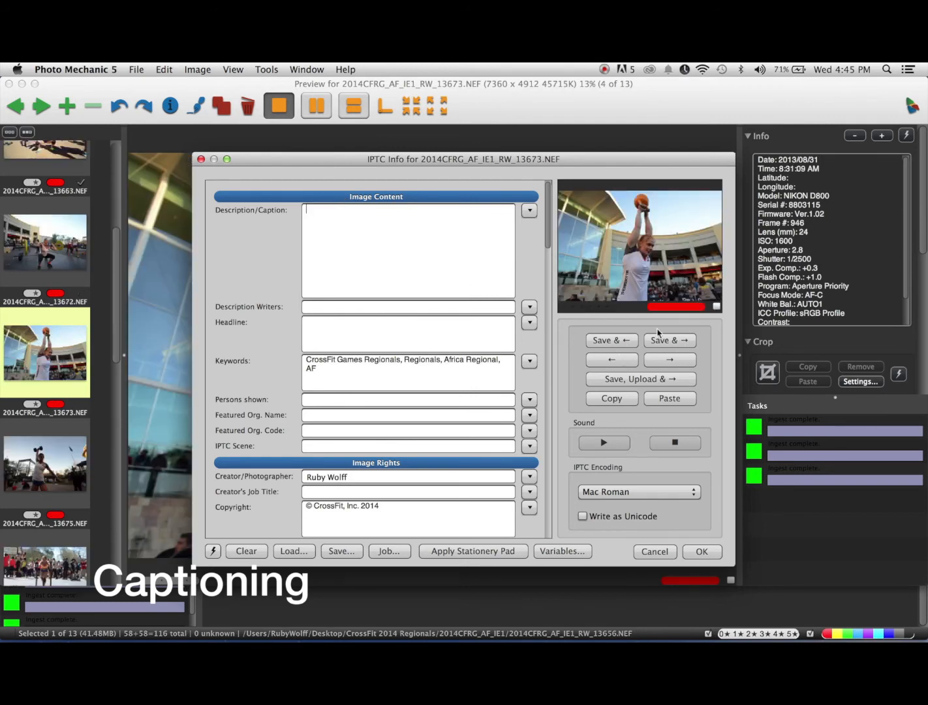
pyautogui.write('\\w20\\')
pyautogui.click(681, 340)
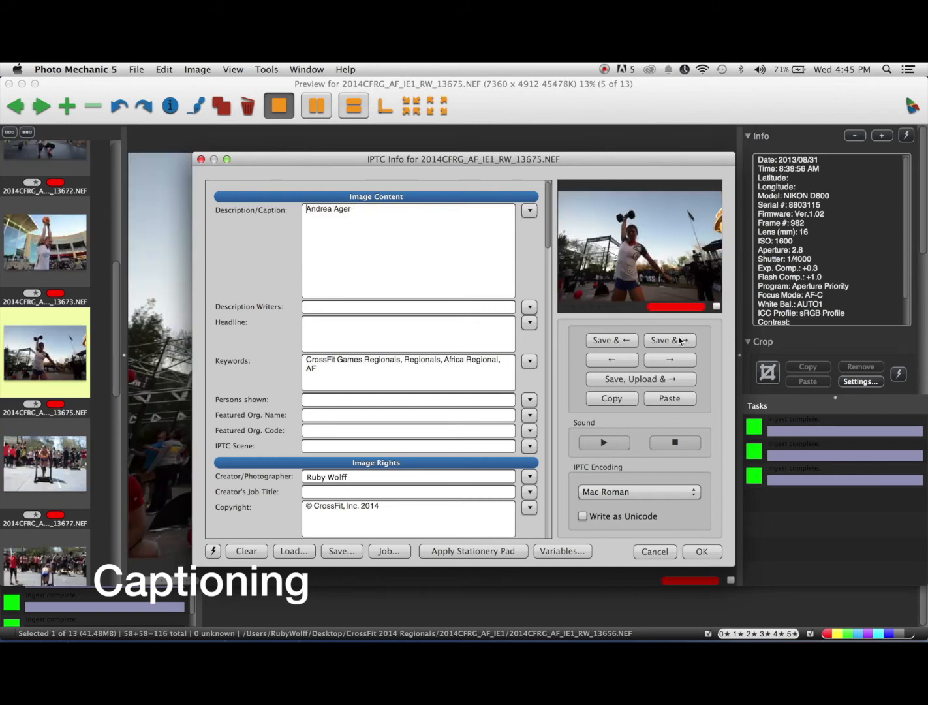
# Paste the copied IPTC info into photos 13677, 13678 and 13687, saving each one
pyautogui.click(681, 362)
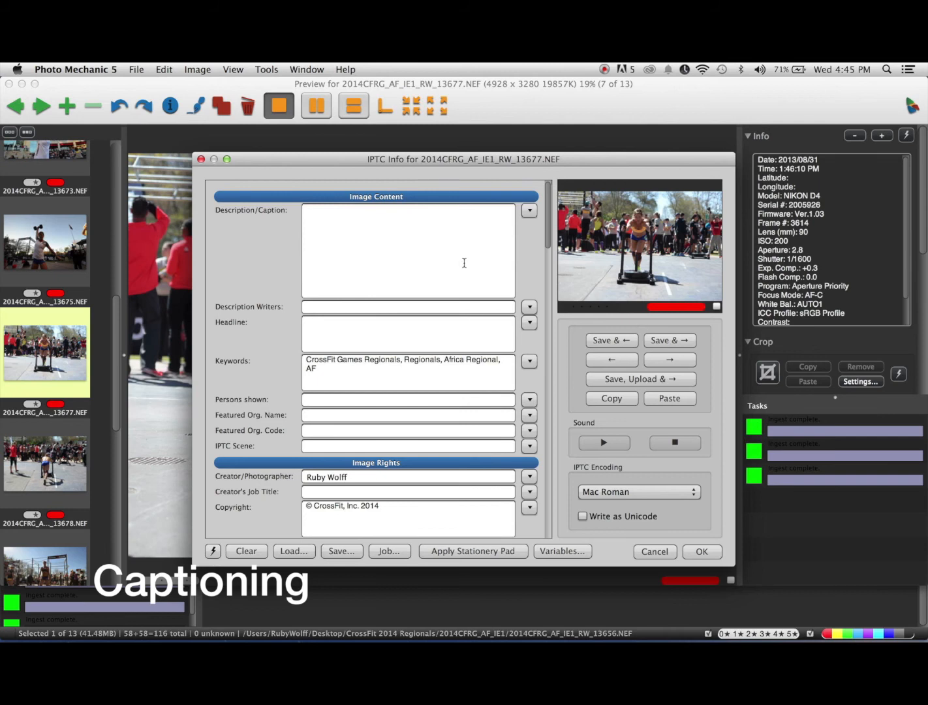
pyautogui.click(673, 400)
pyautogui.click(669, 337)
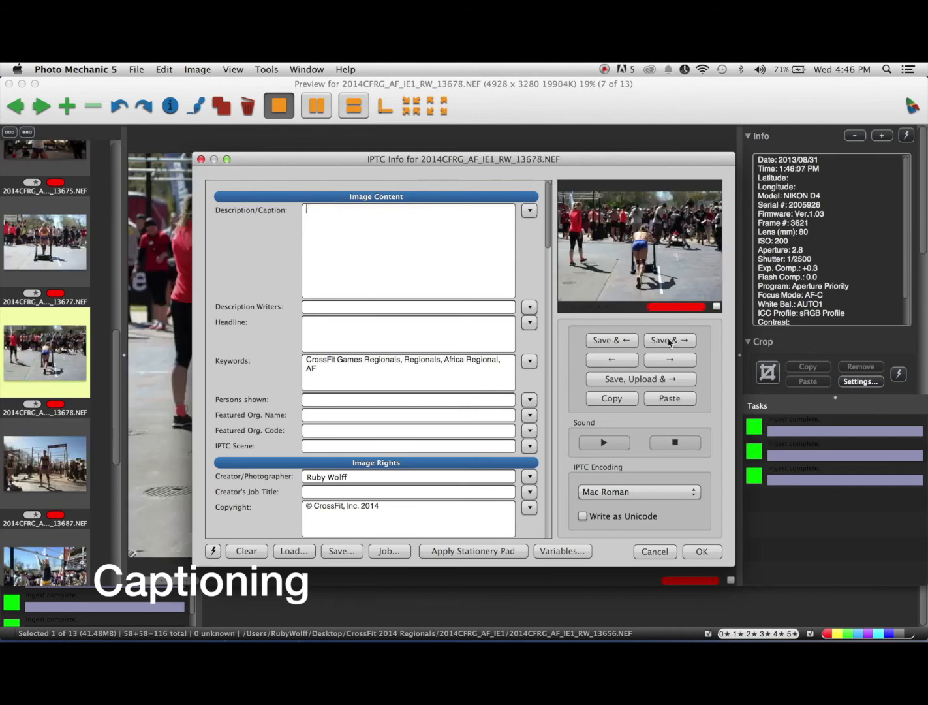
pyautogui.click(679, 400)
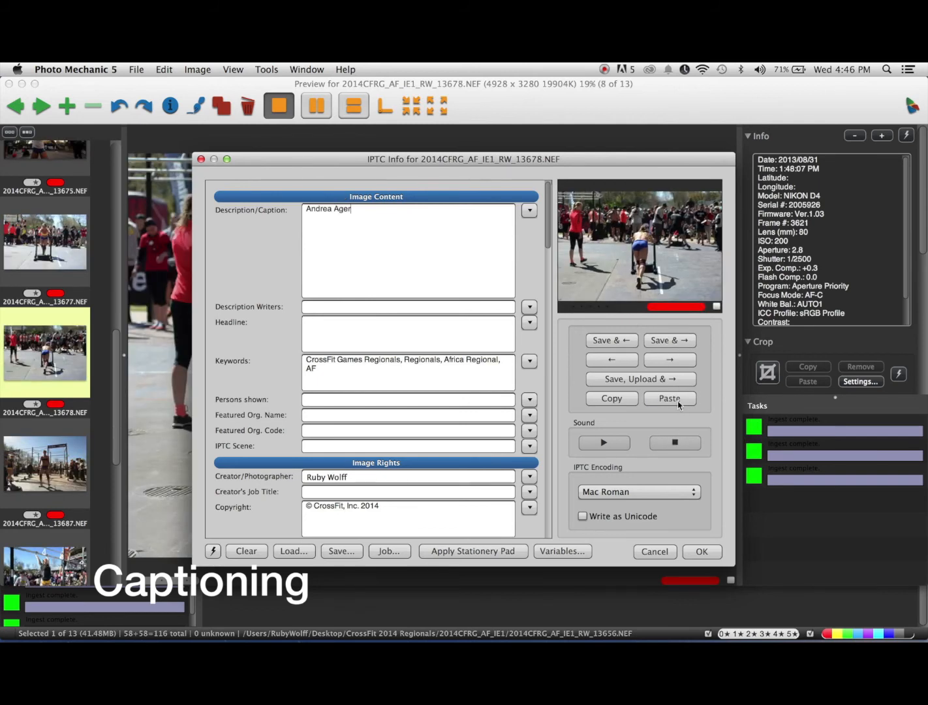
pyautogui.click(675, 340)
pyautogui.click(673, 399)
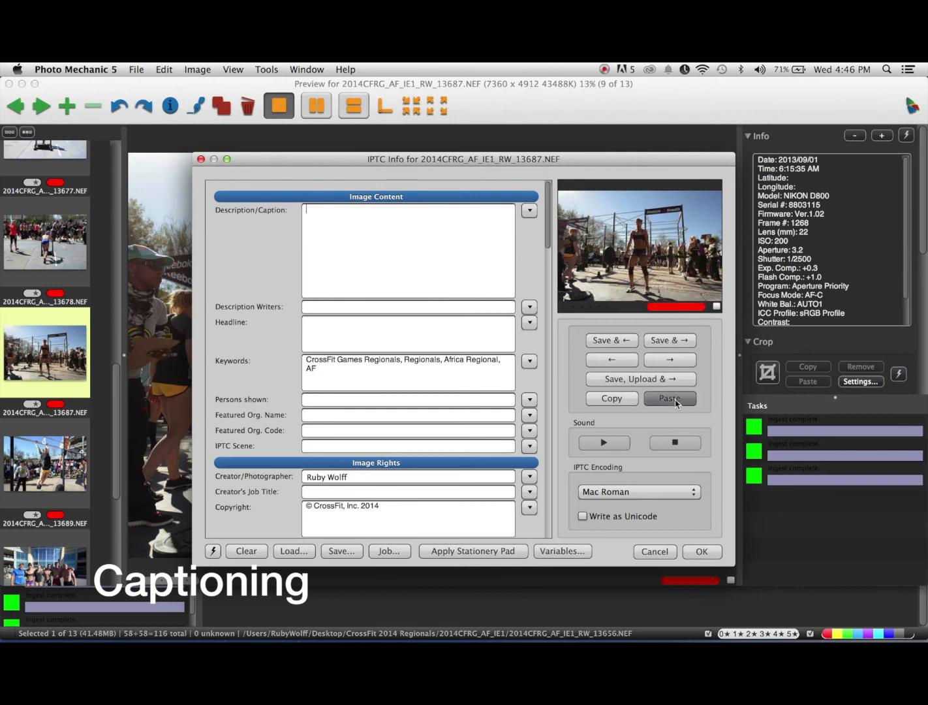
pyautogui.click(673, 340)
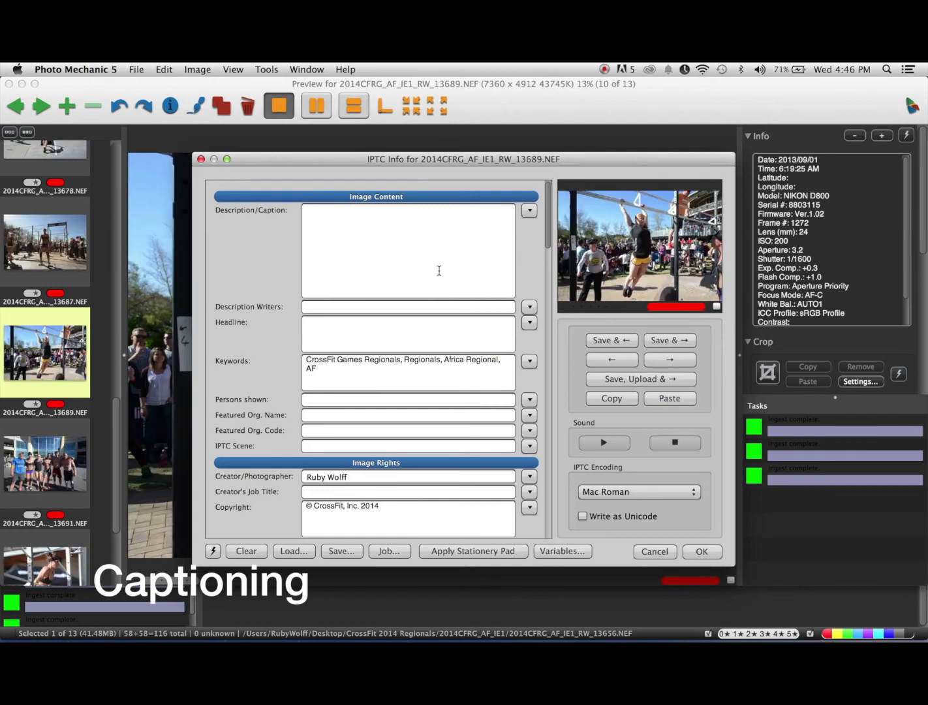
# Caption photo 13689 with the athlete's full name and save it
pyautogui.click(307, 210)
pyautogui.write('\\Annie Thorisdottir')
pyautogui.click(670, 340)
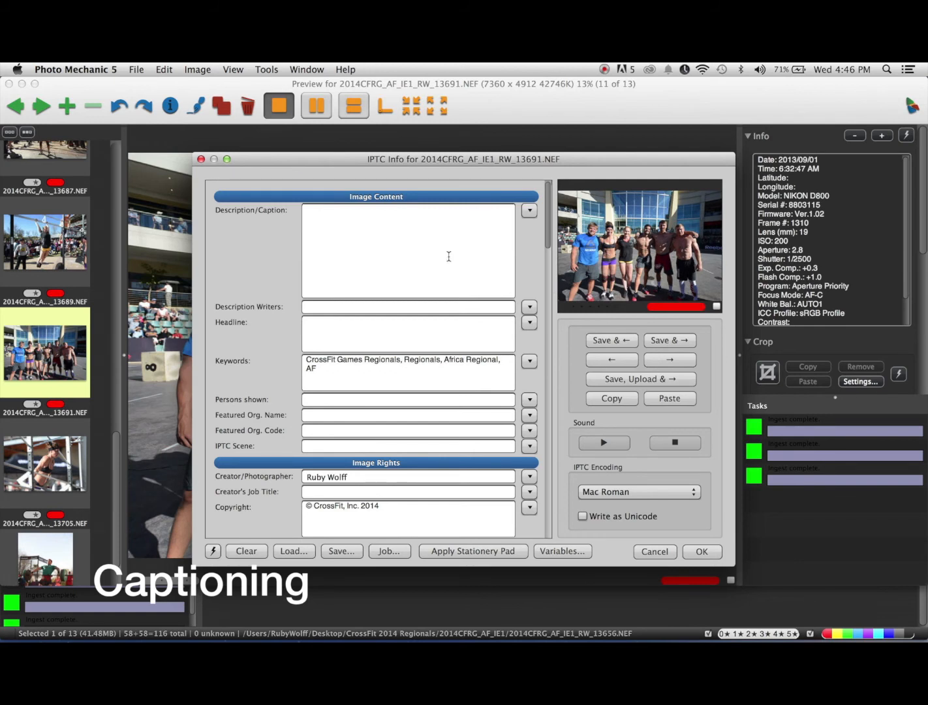
# Caption group photo 13691 with the athlete codes \w01\ and \w02\ plus the two male athletes' codes, and save it
pyautogui.write('\\w01\\, \\w02\\, ')
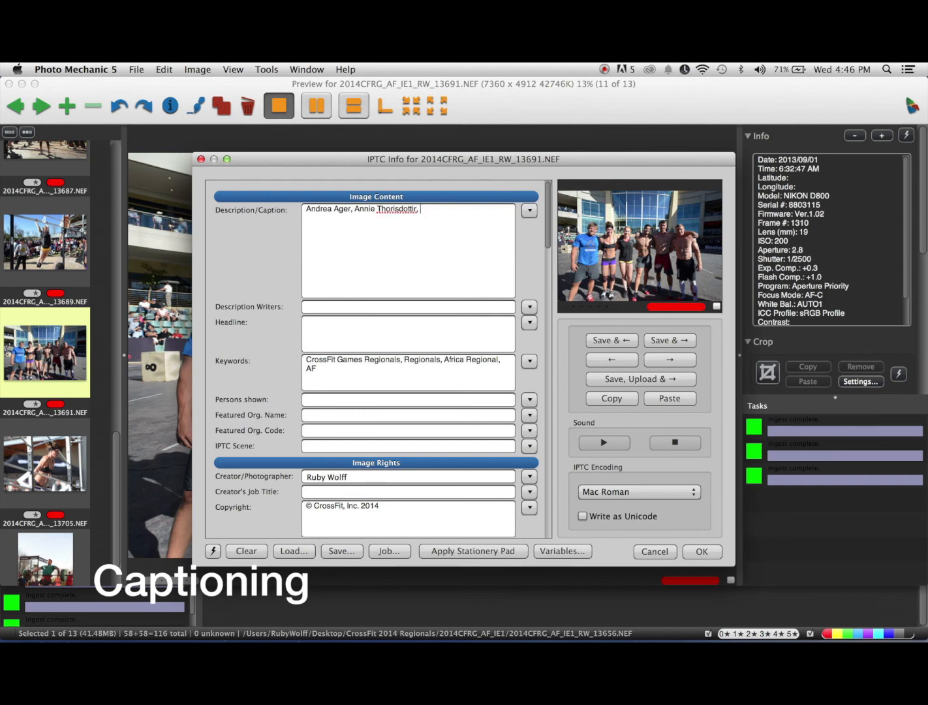
pyautogui.write('\\w03\\, \\m02\\')
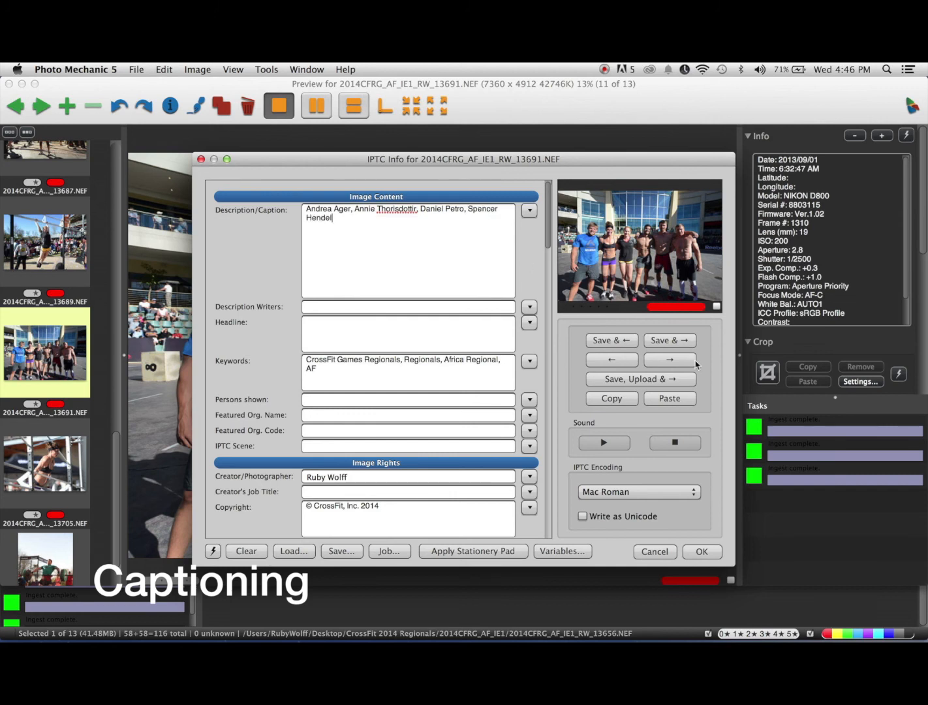
pyautogui.click(687, 344)
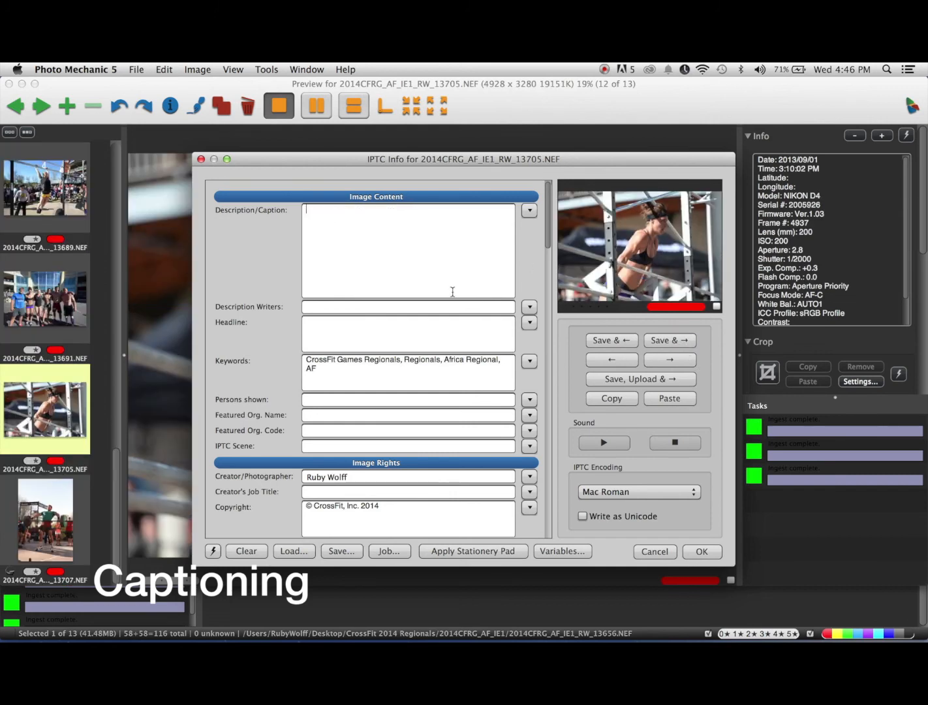
# Caption photos 13705 and 13707 with their athletes' codes, saving each, and close the IPTC info
pyautogui.write('\\m03\\')
pyautogui.click(678, 340)
pyautogui.write('\\m04\\')
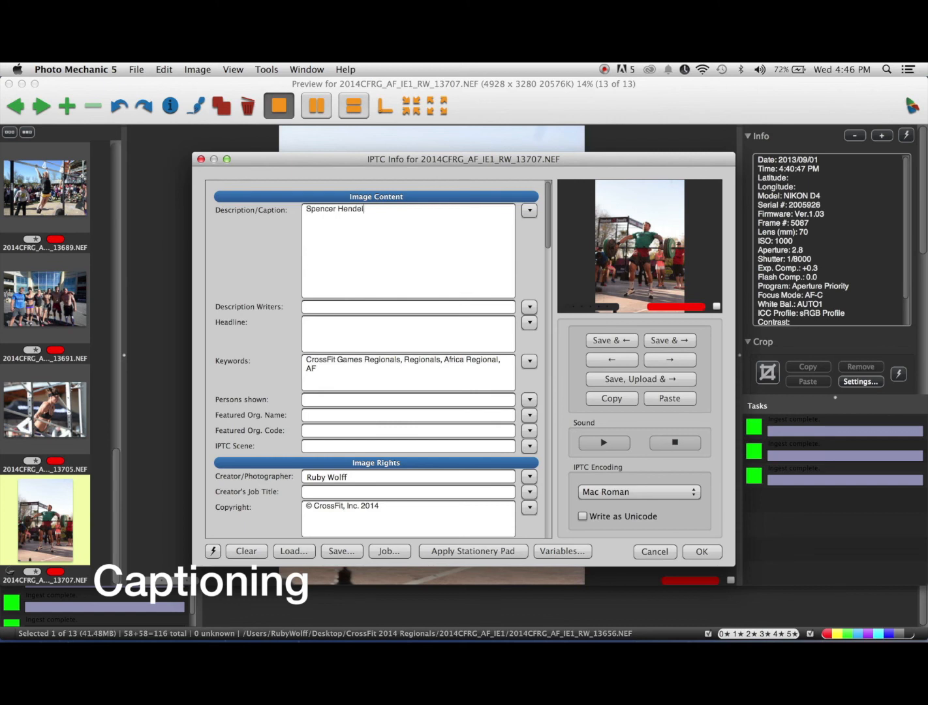
pyautogui.click(679, 338)
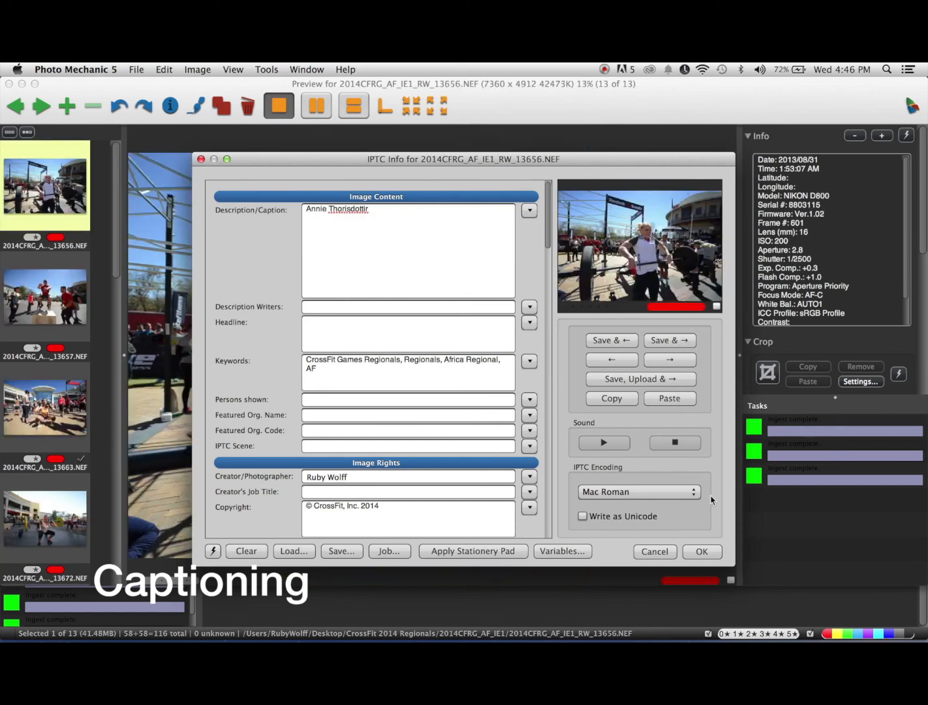
pyautogui.click(703, 553)
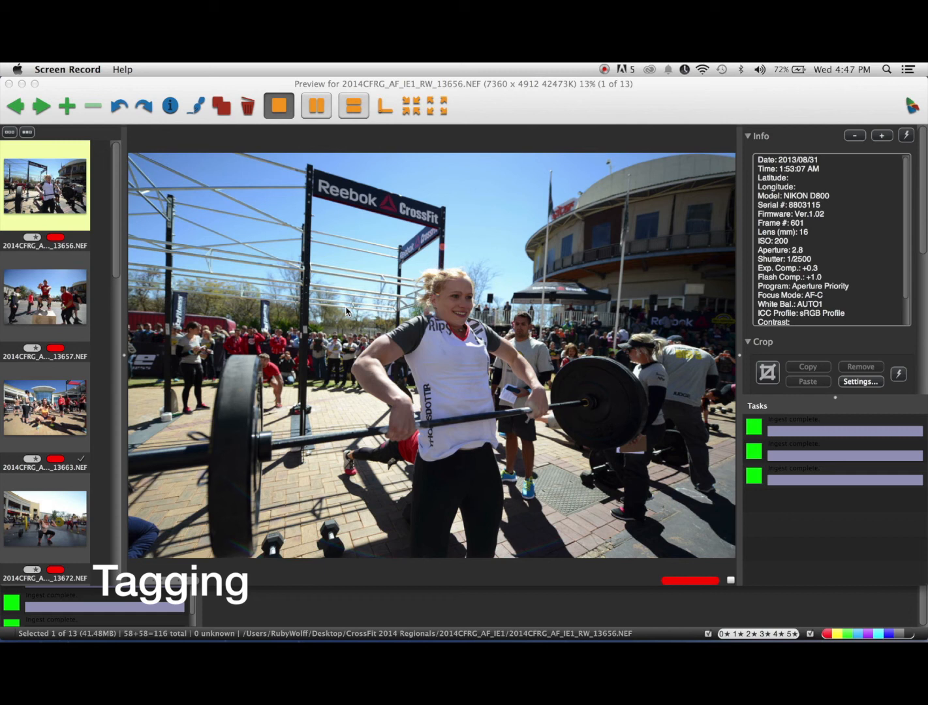
# Reopen the IPTC info of photo 13656 and add the structured keyword IE1 from Events > Individual Events
pyautogui.click(412, 301)
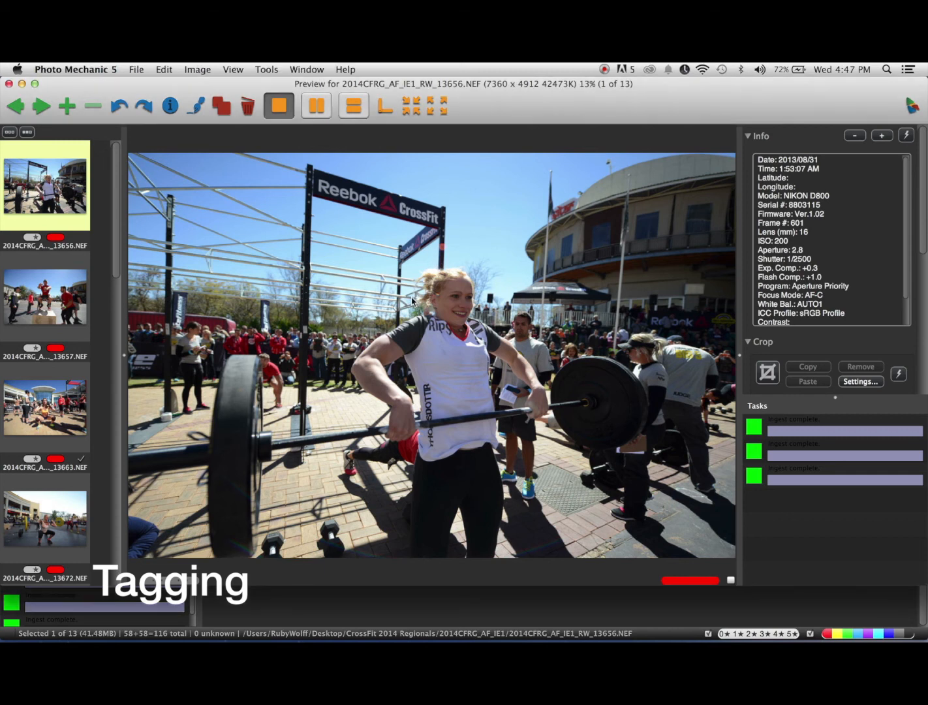
pyautogui.press('super+i')
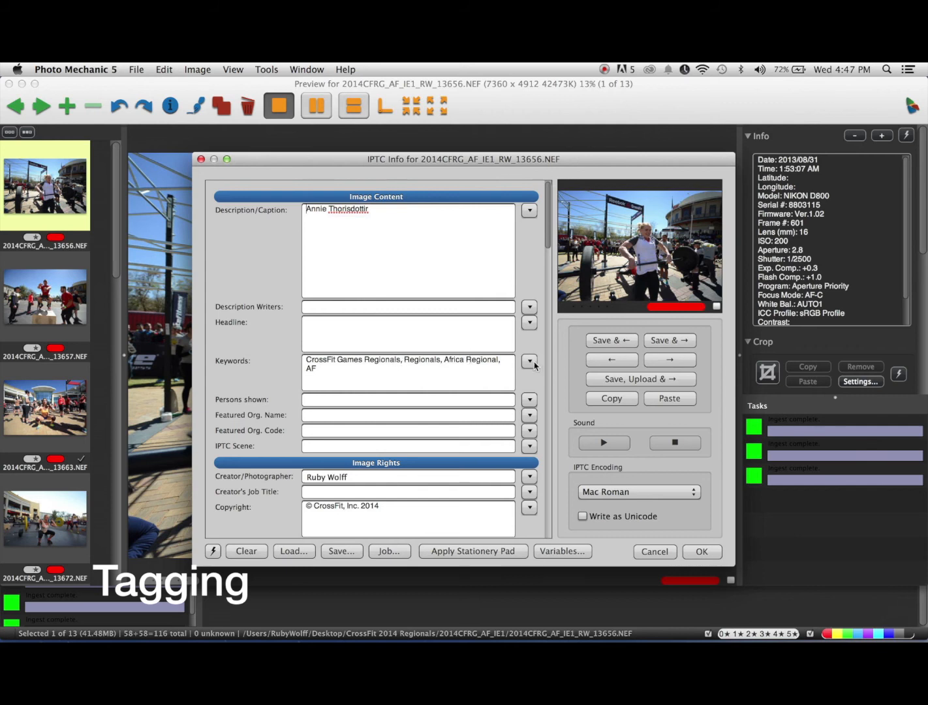
pyautogui.click(530, 361)
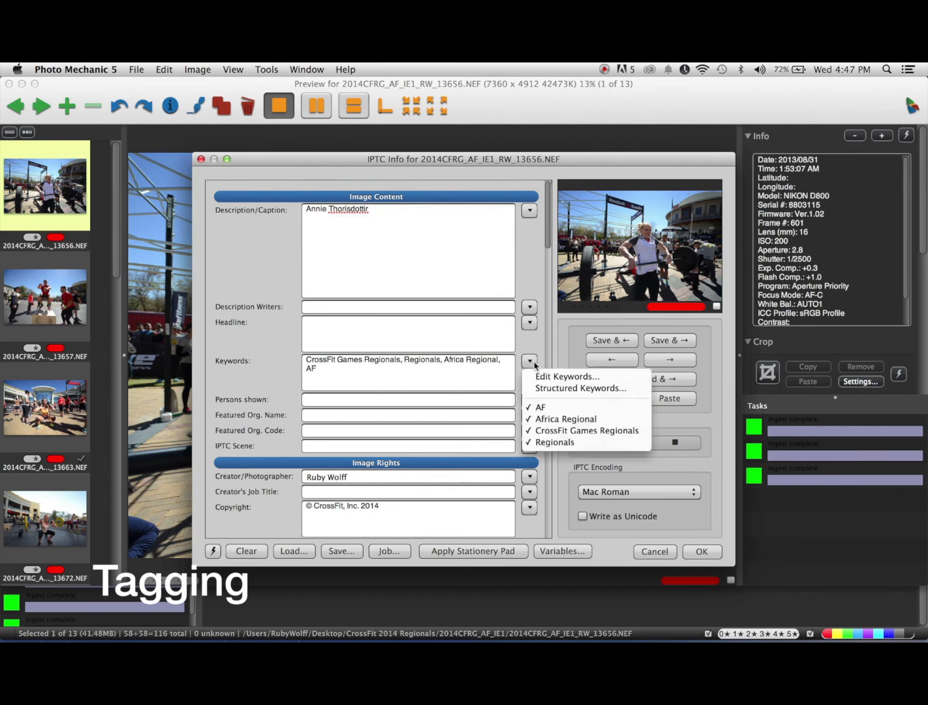
pyautogui.click(554, 389)
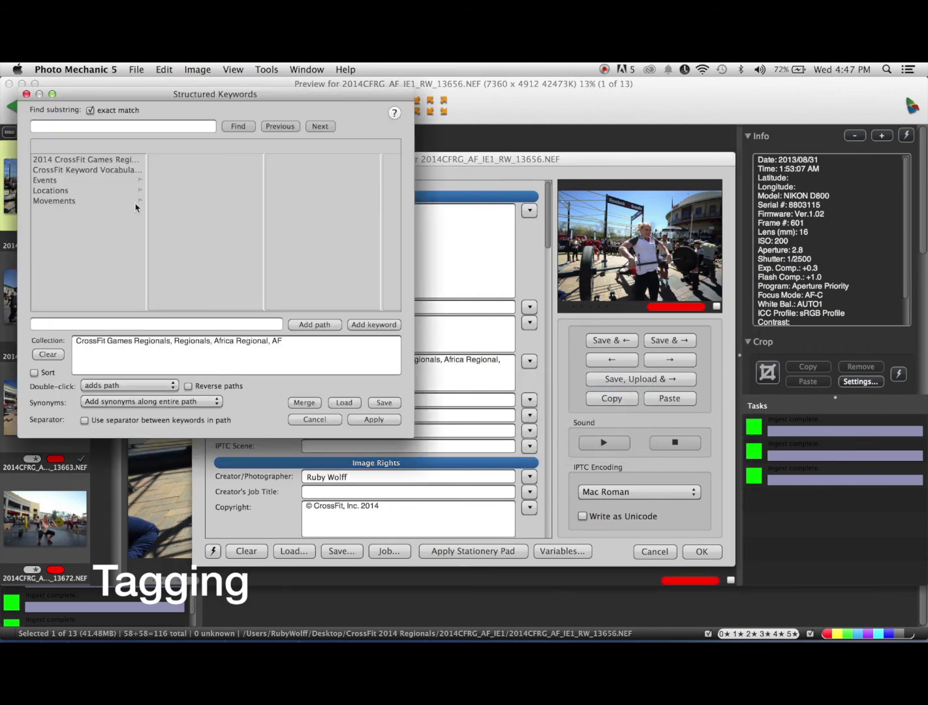
pyautogui.click(56, 179)
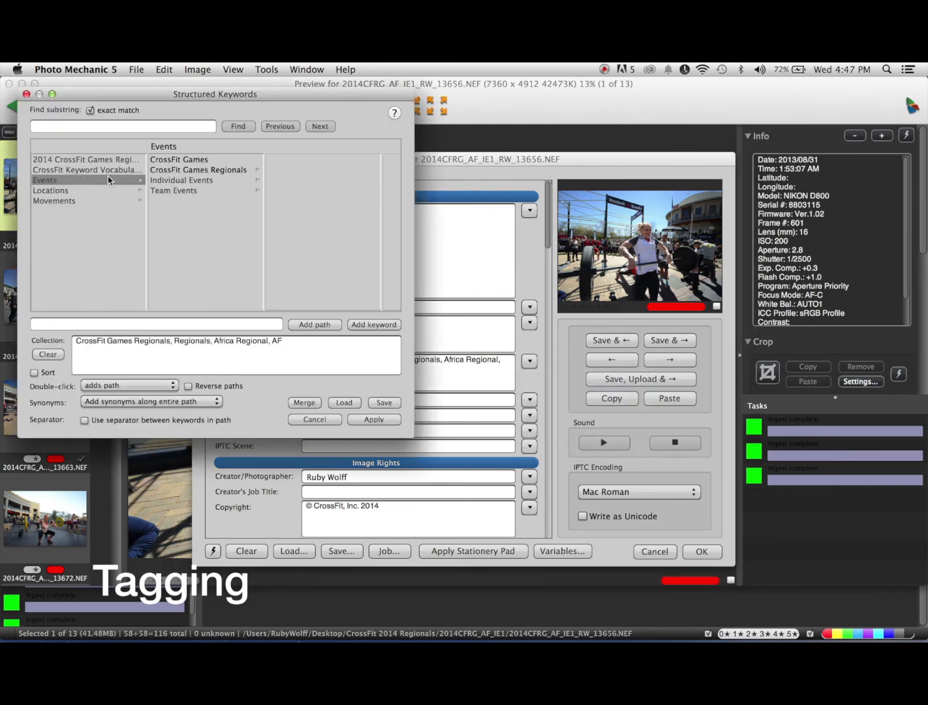
pyautogui.click(173, 183)
pyautogui.click(278, 160)
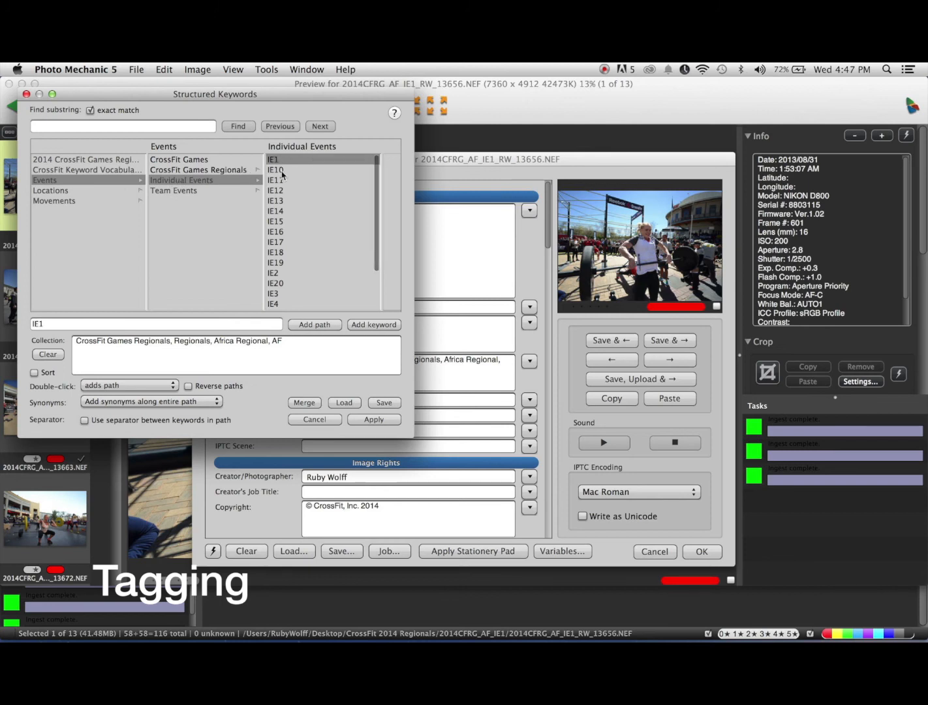
pyautogui.click(367, 326)
# Add the movement keywords Clean and Hang Clean from Movements > Weight to the keyword collection as a path
pyautogui.click(59, 201)
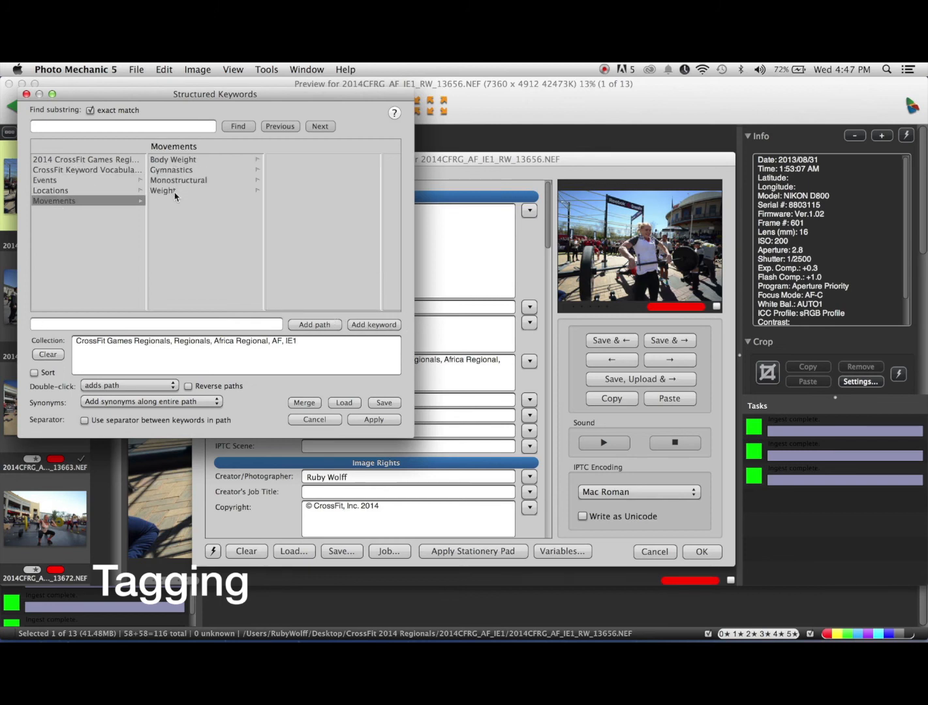
pyautogui.click(175, 192)
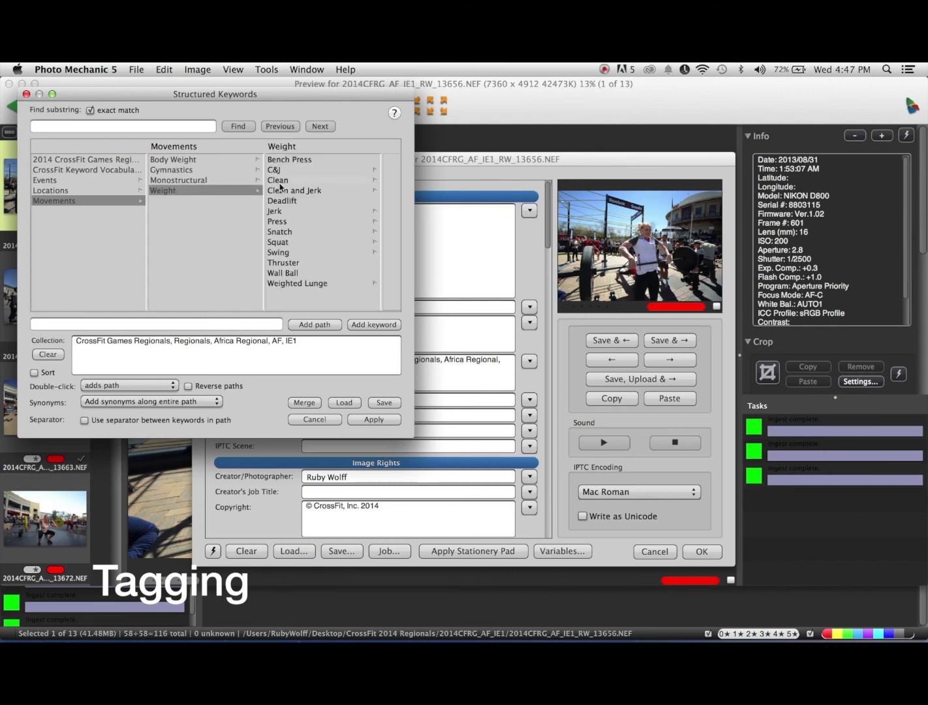
pyautogui.click(280, 182)
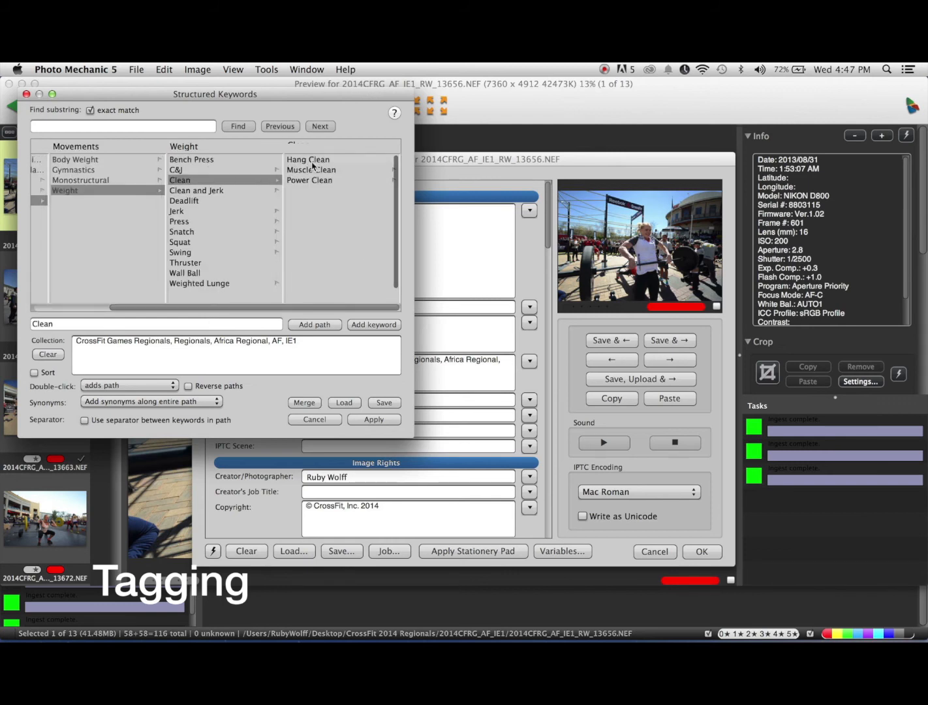
pyautogui.click(312, 163)
pyautogui.click(320, 325)
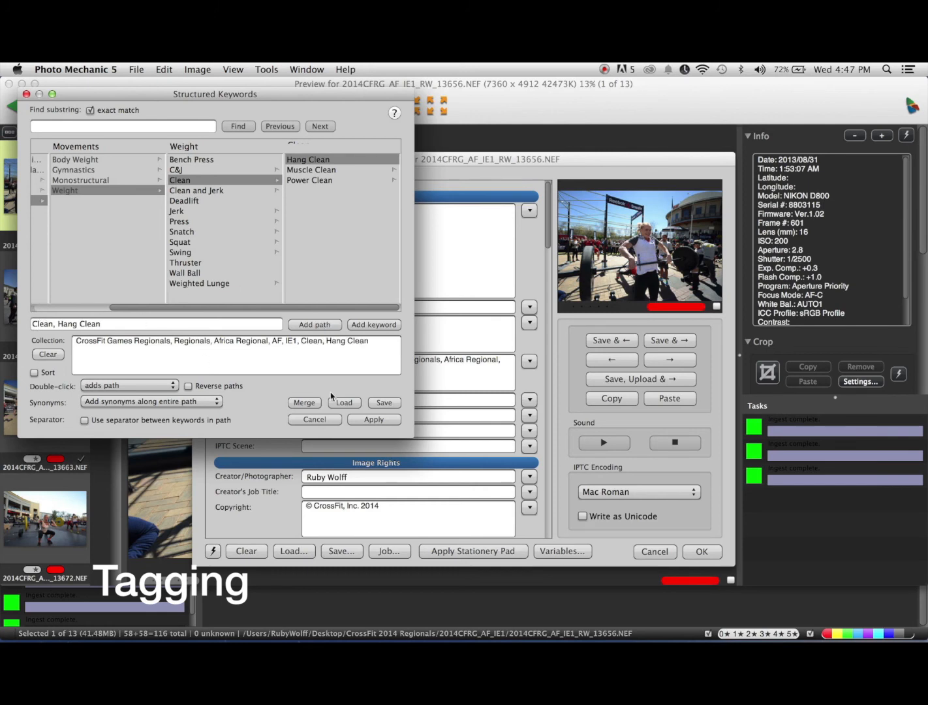
# Apply the collected keywords to photo 13656 and save its IPTC info, advancing to photo 13657
pyautogui.click(376, 420)
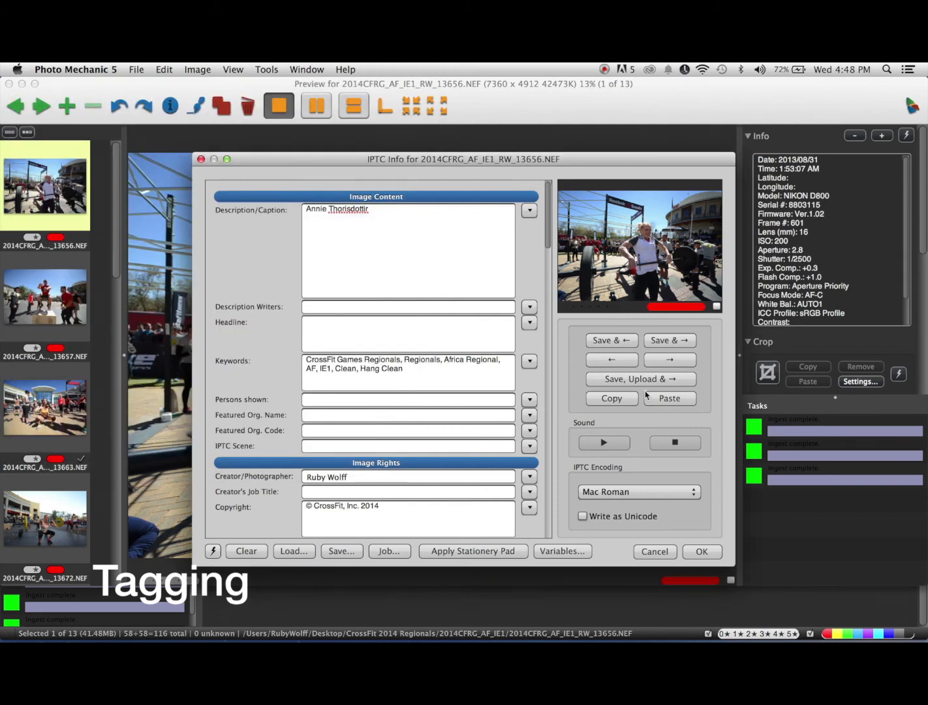
pyautogui.click(673, 340)
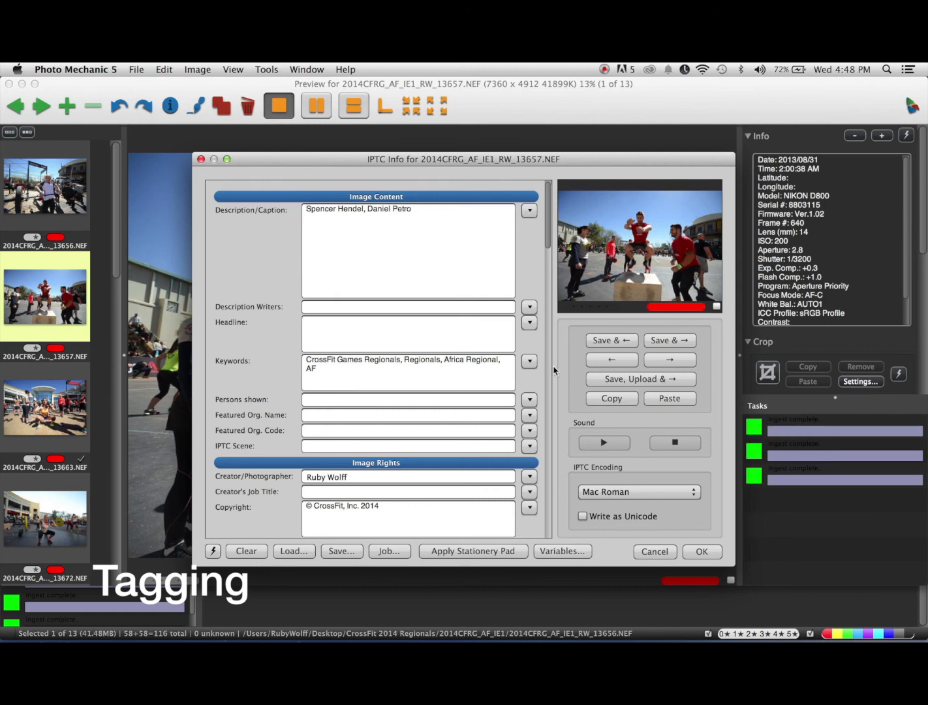
# Add the structured keyword IE1 from Events > Individual Events to photo 13657's keyword collection
pyautogui.click(530, 362)
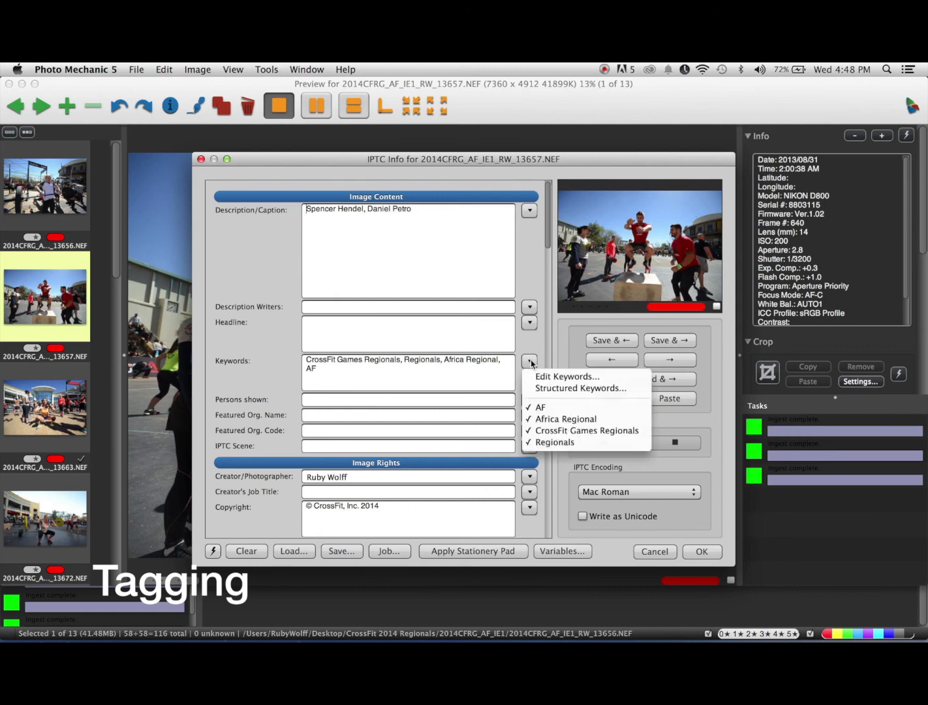
pyautogui.click(555, 386)
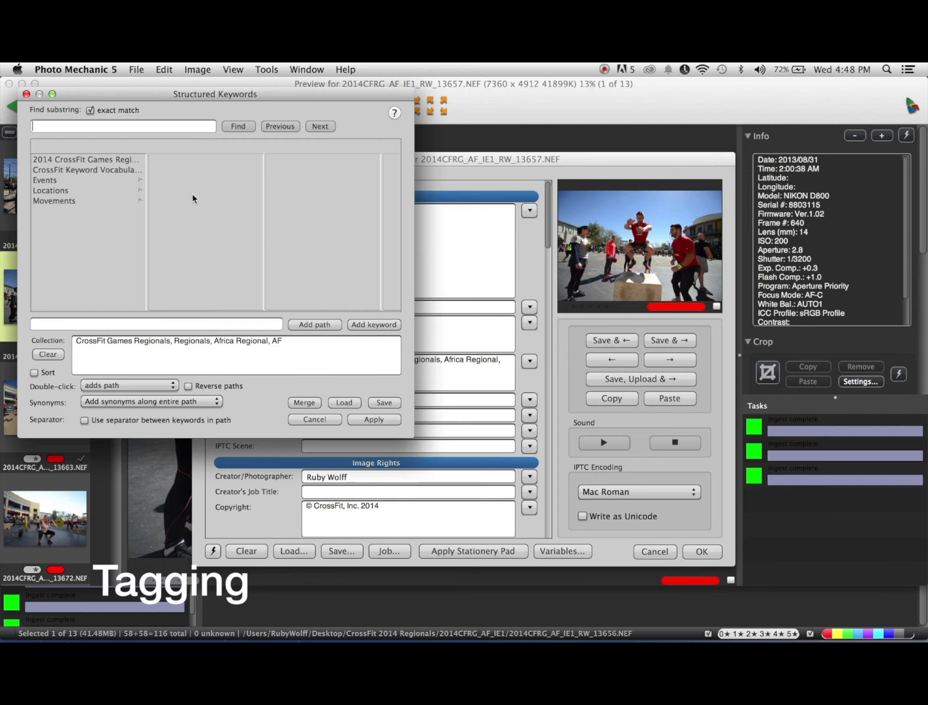
pyautogui.click(53, 181)
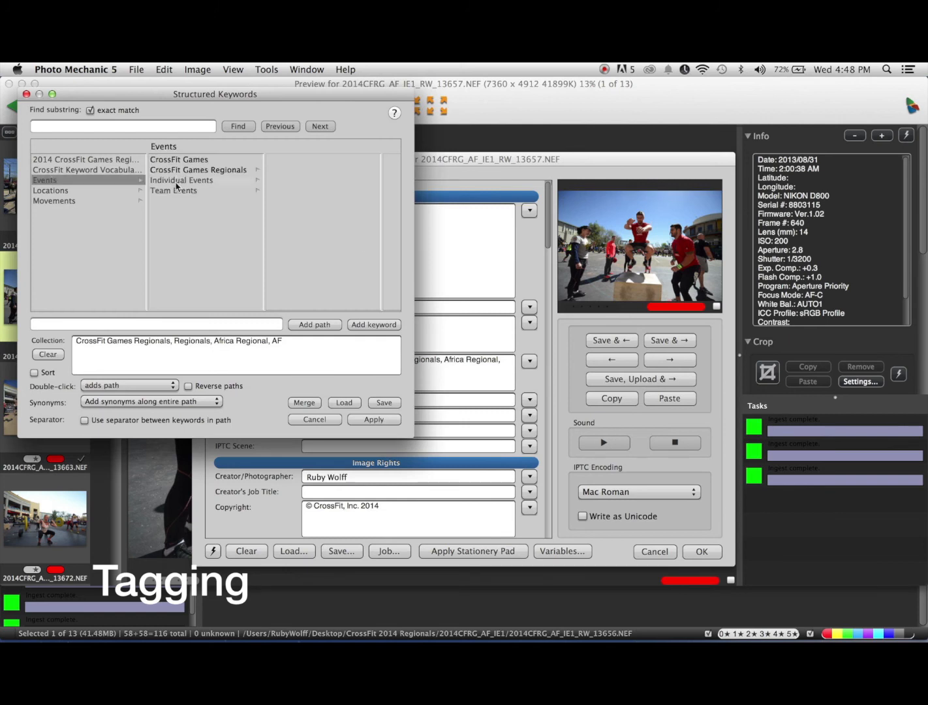
pyautogui.click(178, 181)
pyautogui.click(278, 164)
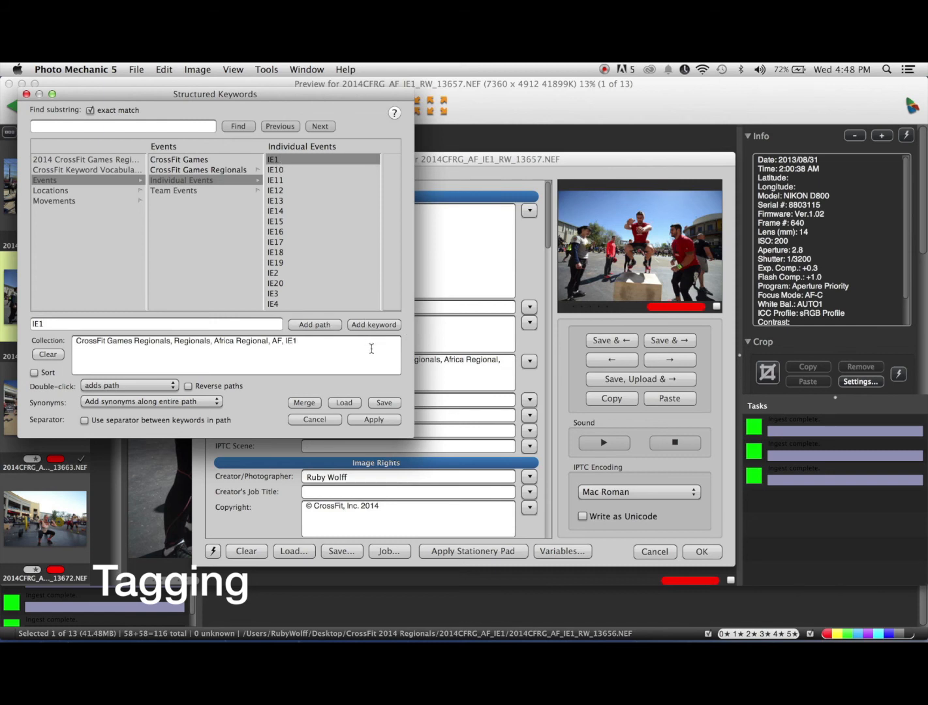
# Add the keyword Box Jump from Movements > Body Weight, apply the collection to photo 13657, and save it, advancing to photo 13663
pyautogui.click(58, 204)
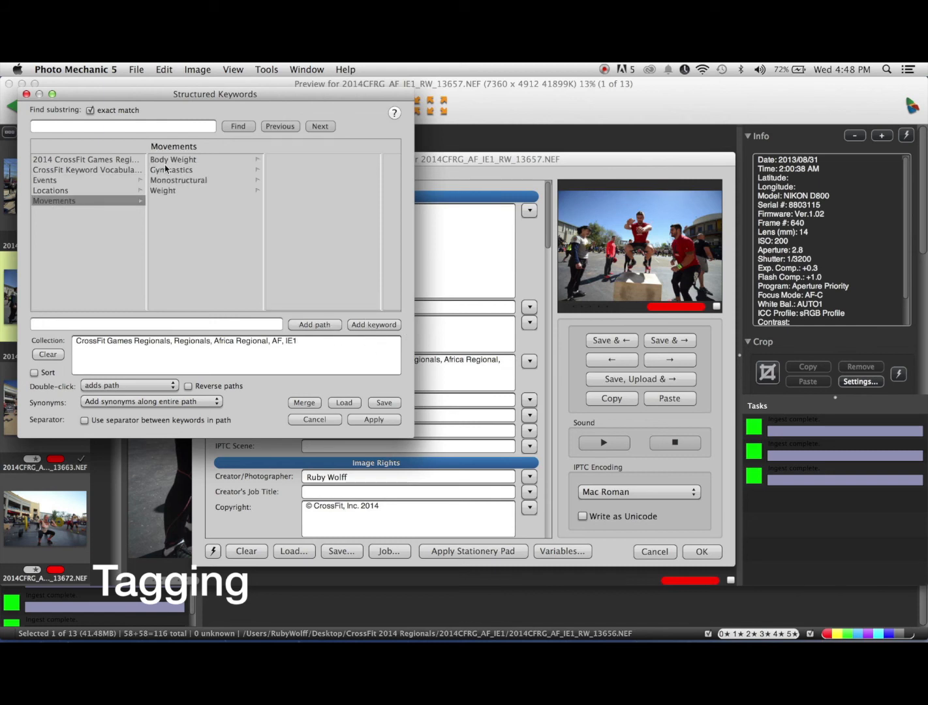
pyautogui.click(184, 160)
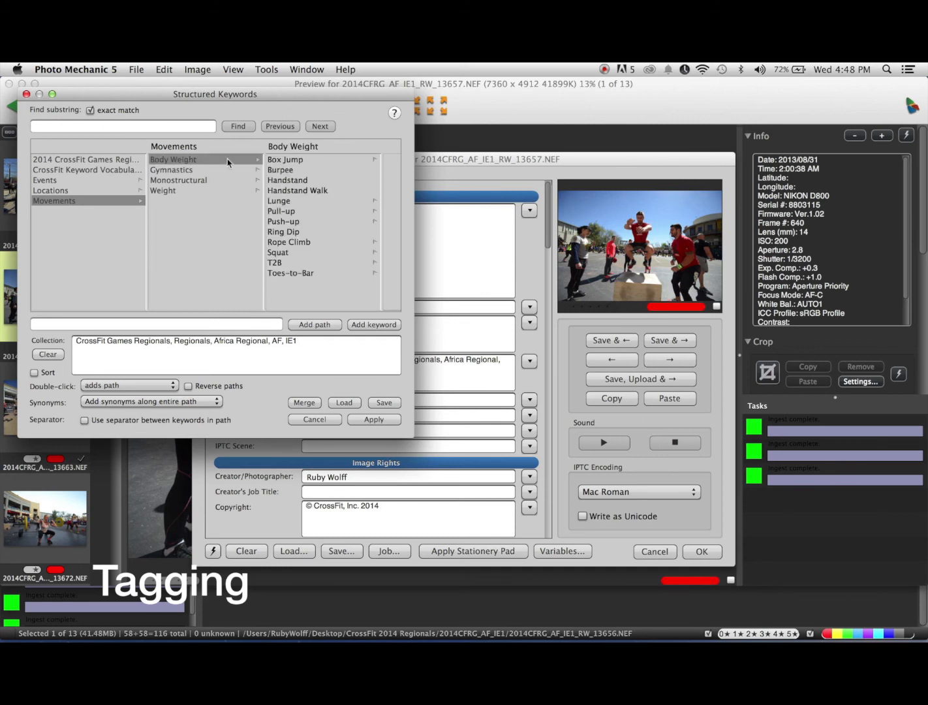
pyautogui.click(280, 161)
pyautogui.click(314, 160)
pyautogui.click(207, 170)
pyautogui.click(209, 161)
pyautogui.click(377, 325)
pyautogui.click(365, 425)
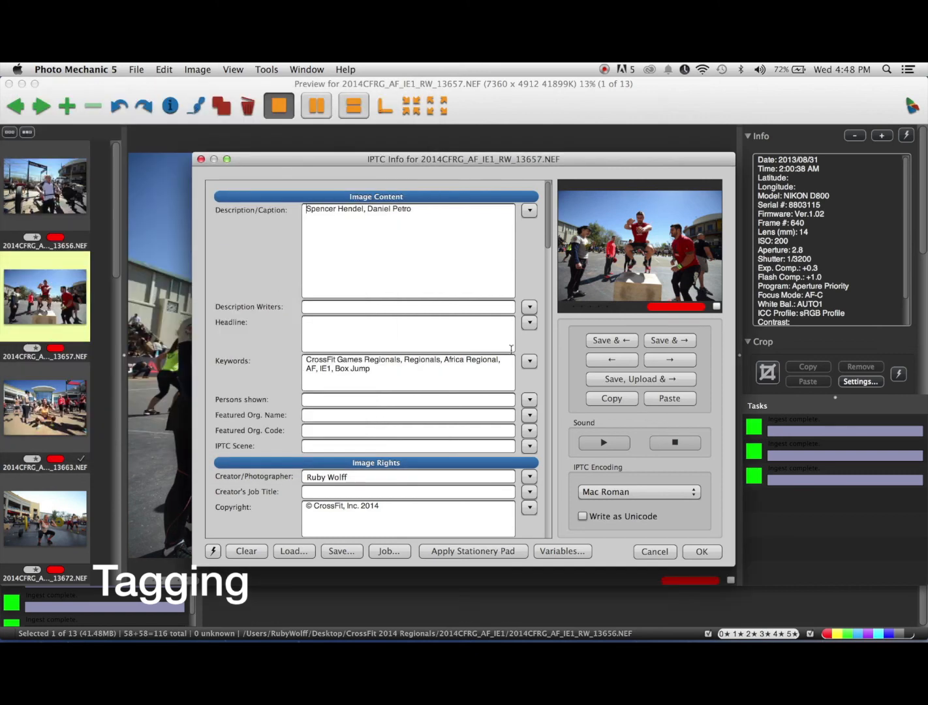
pyautogui.click(666, 339)
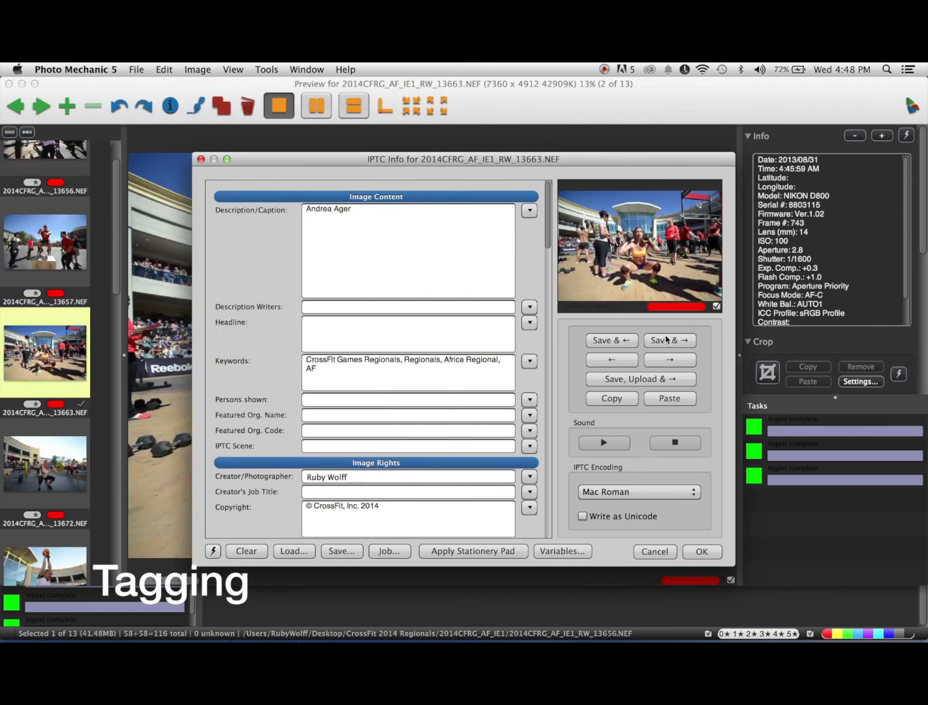
# Add the structured keyword IE1 from Events > Individual Events to photo 13663's keyword collection
pyautogui.click(529, 363)
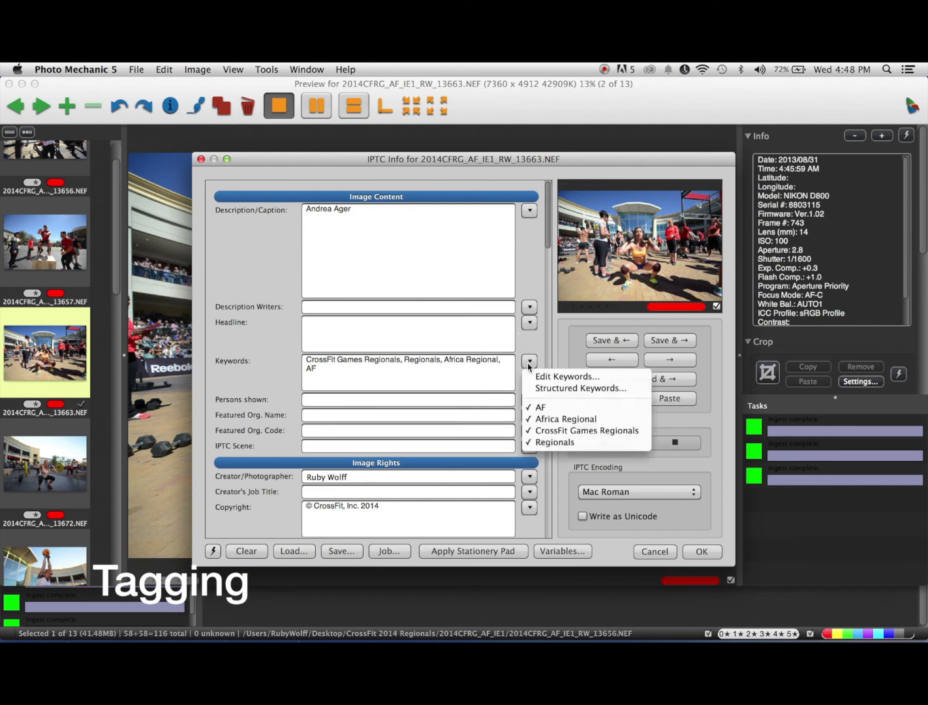
pyautogui.click(581, 388)
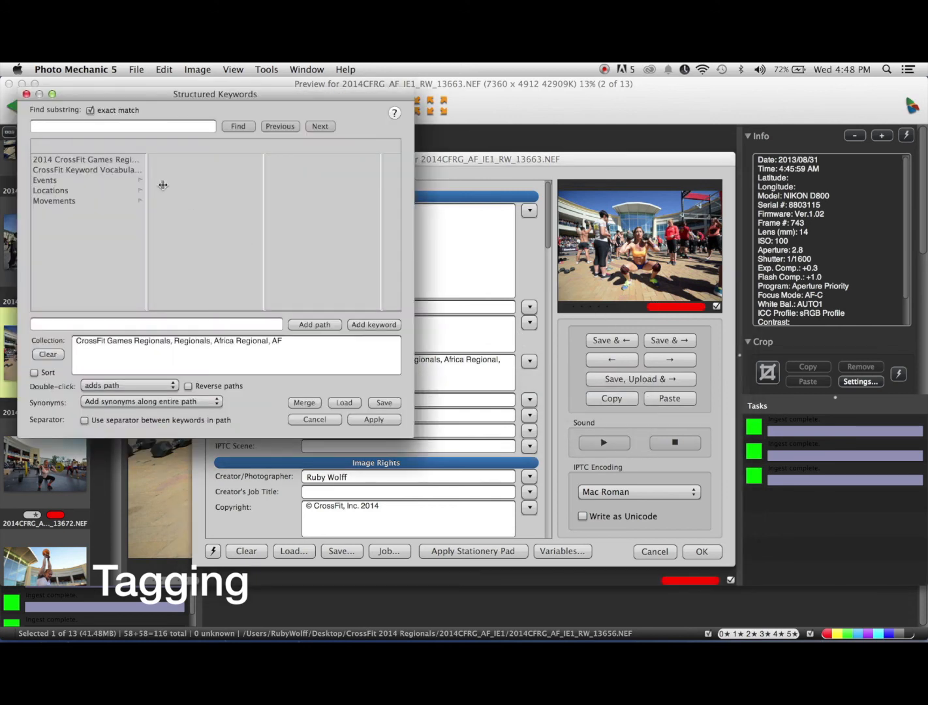
pyautogui.click(56, 181)
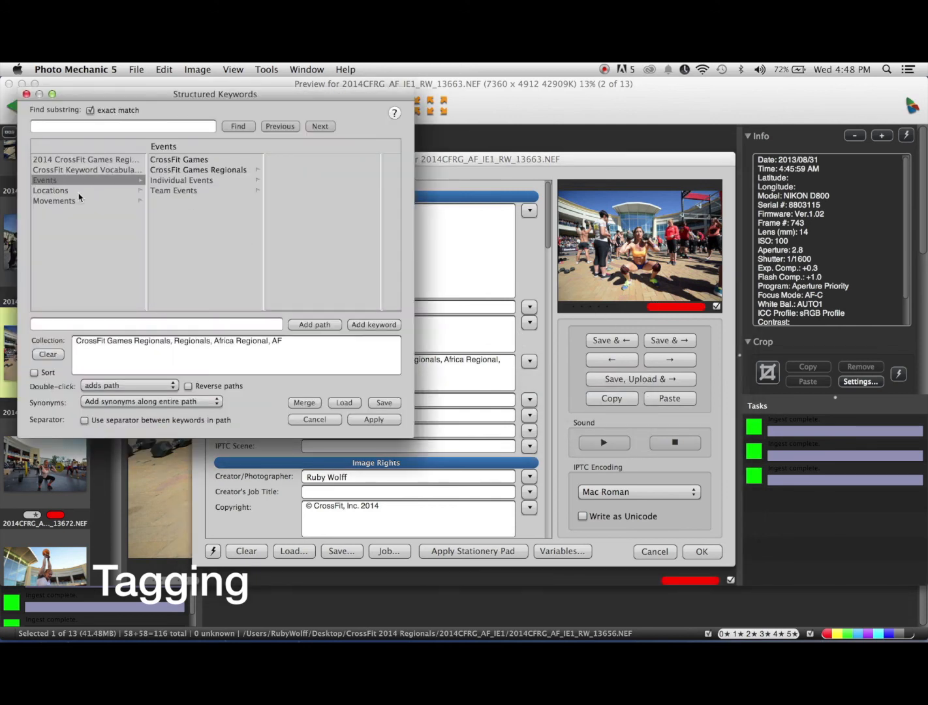
pyautogui.click(198, 181)
pyautogui.click(275, 160)
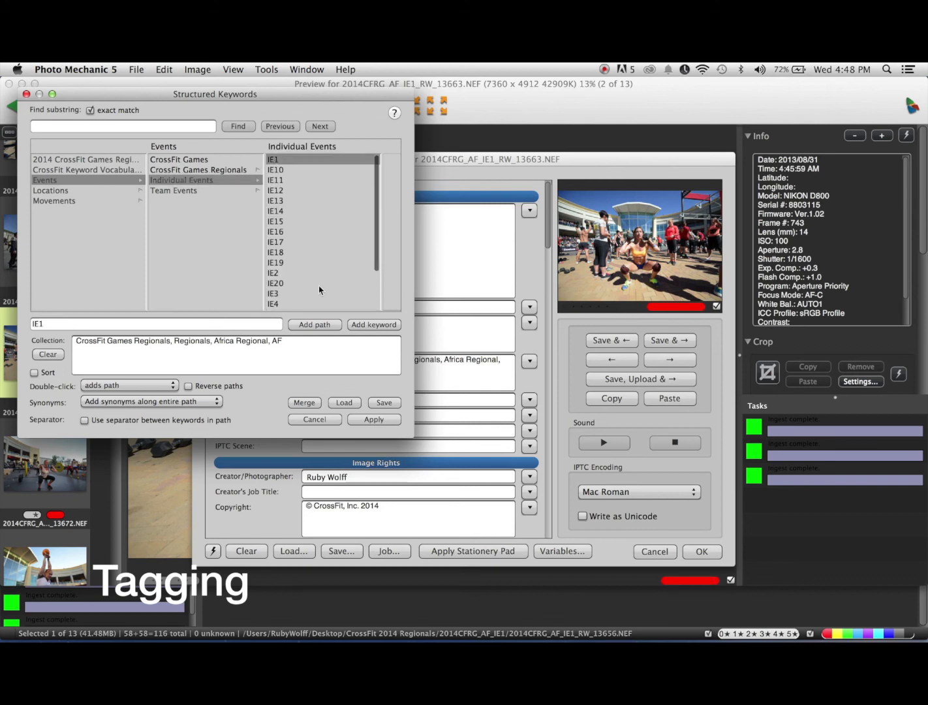
pyautogui.click(359, 324)
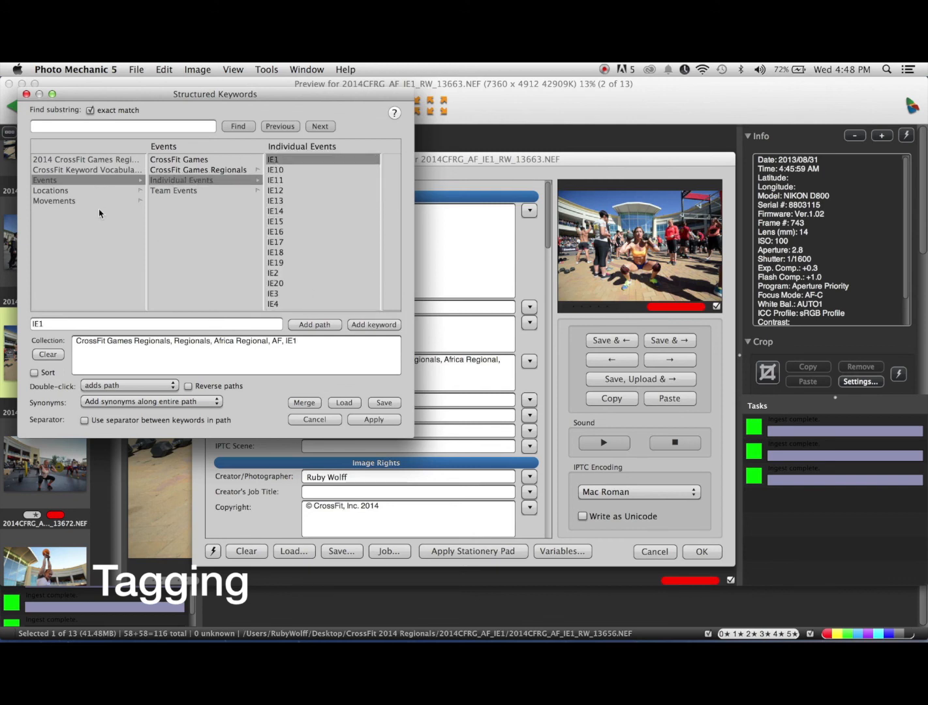
# Add the keyword Thruster from Movements > Weight, apply the collection to photo 13663, and save and close its IPTC info
pyautogui.click(59, 202)
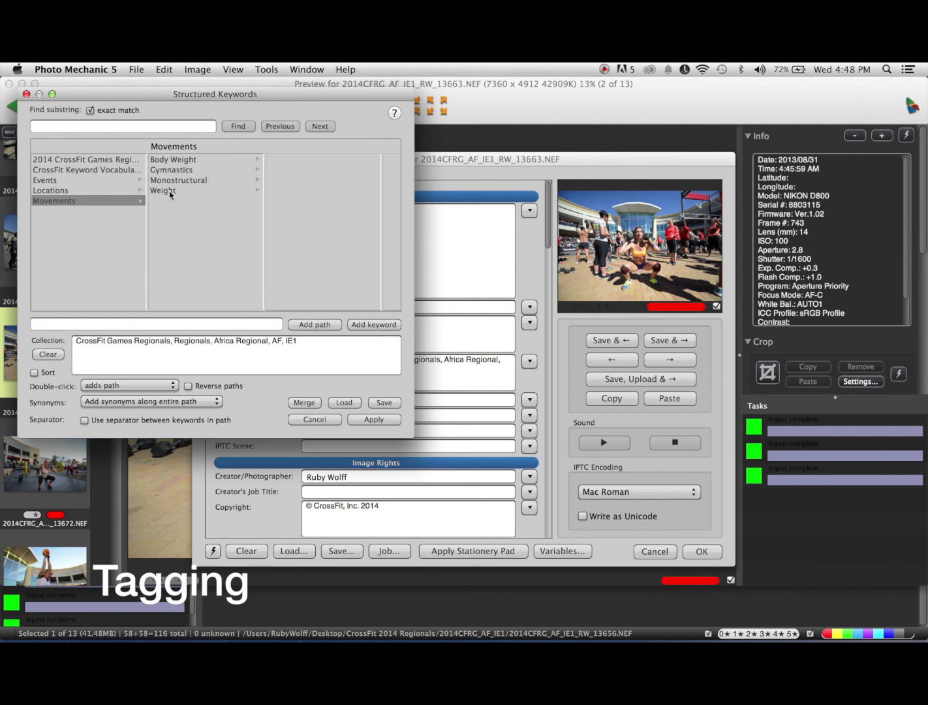
pyautogui.click(171, 192)
pyautogui.click(289, 264)
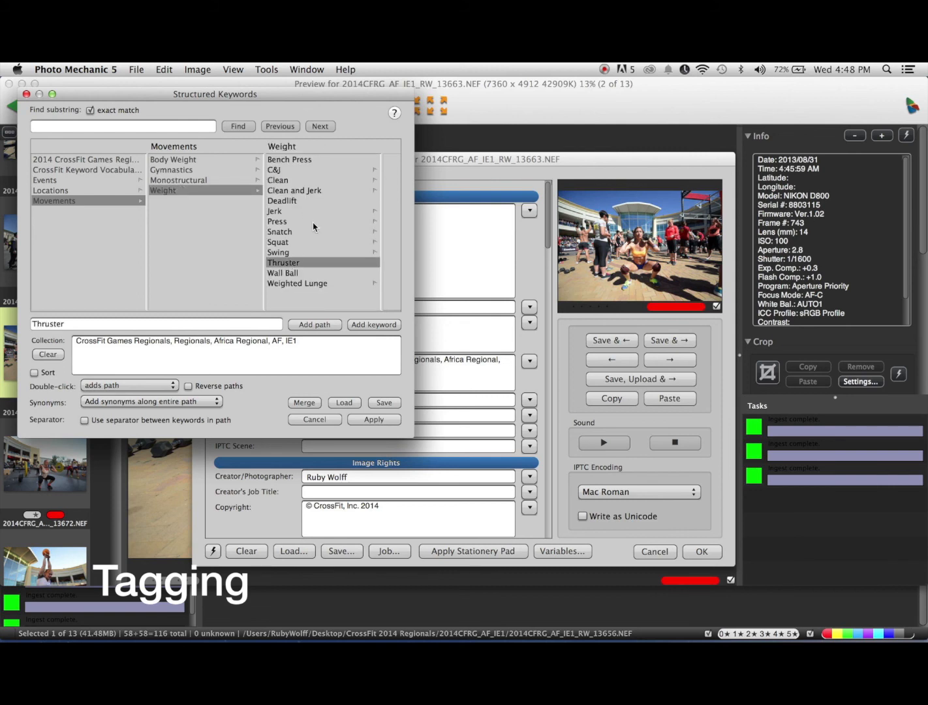
pyautogui.click(360, 326)
pyautogui.click(374, 420)
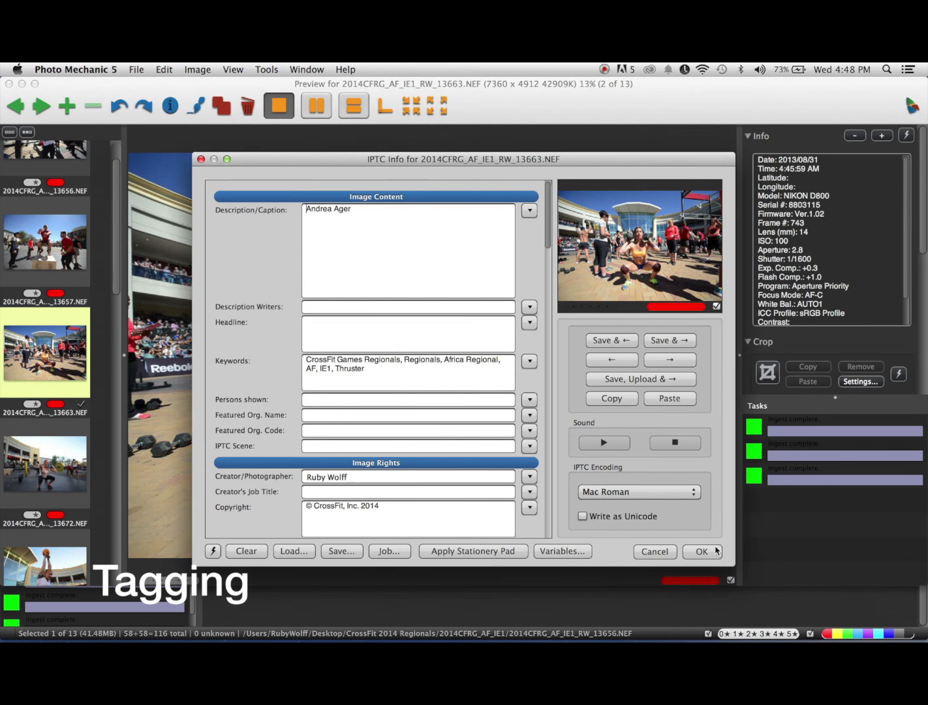
pyautogui.click(713, 554)
# Close the photo preview and select all photos in the 2014CFRG_AF_IE1 contact sheet
pyautogui.press('Right')
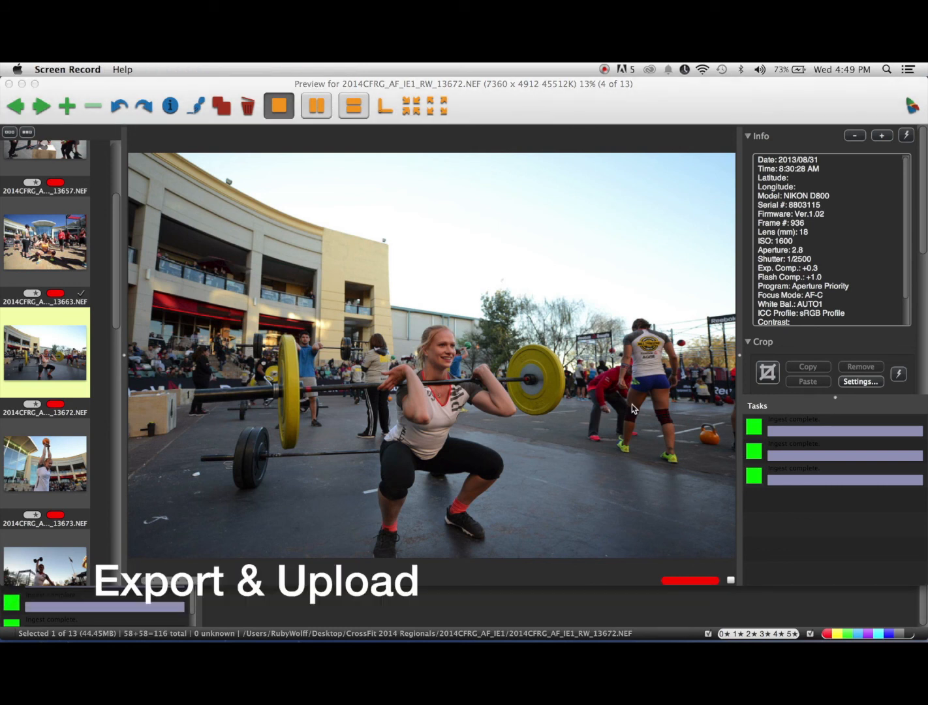
pyautogui.click(702, 409)
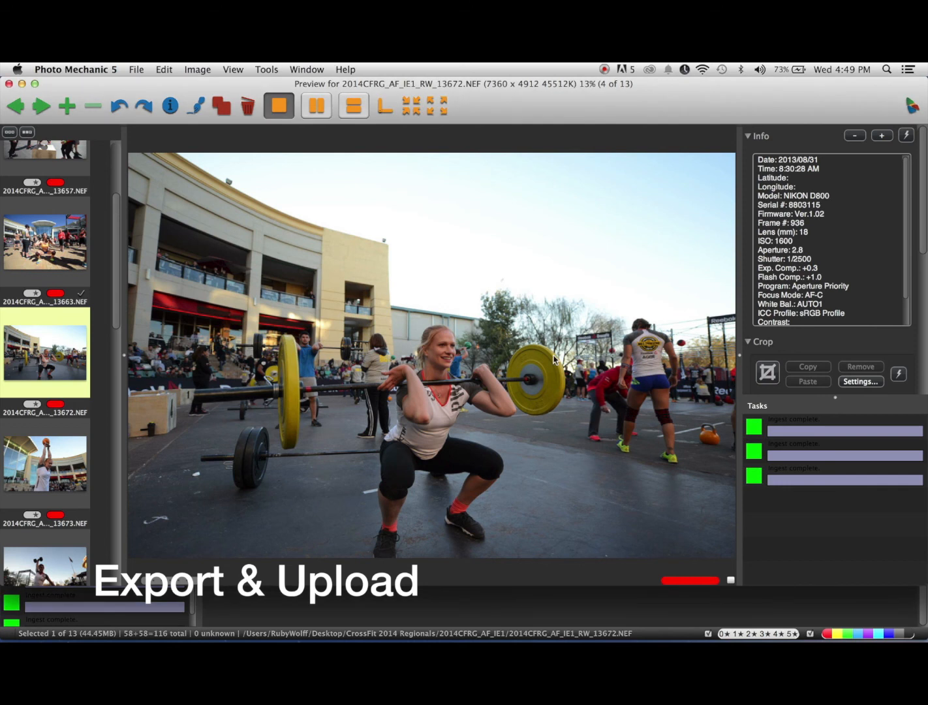
pyautogui.press('Escape')
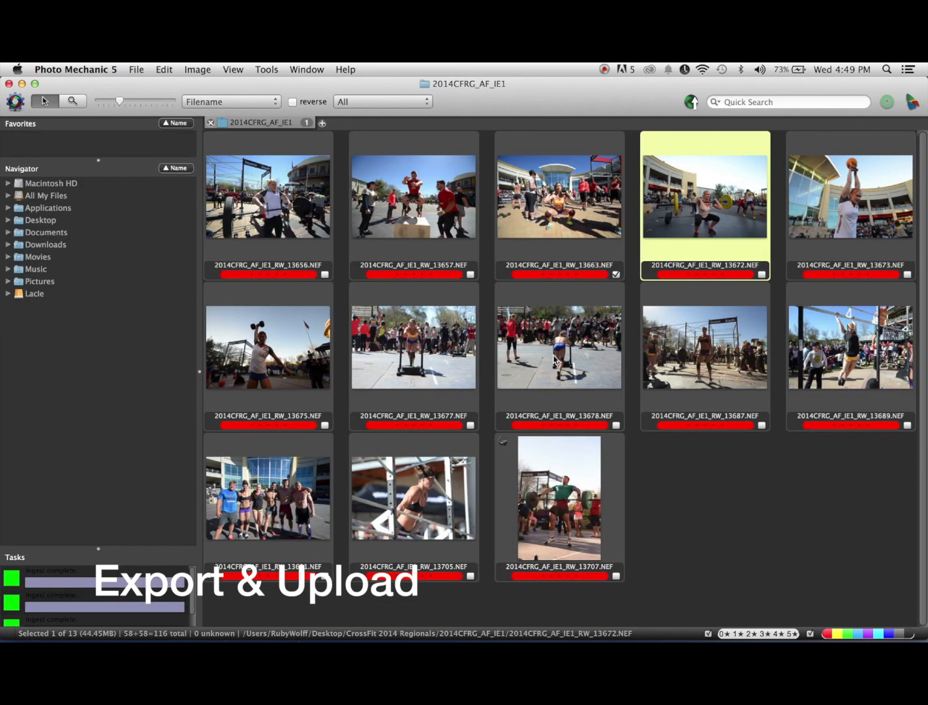
pyautogui.click(273, 225)
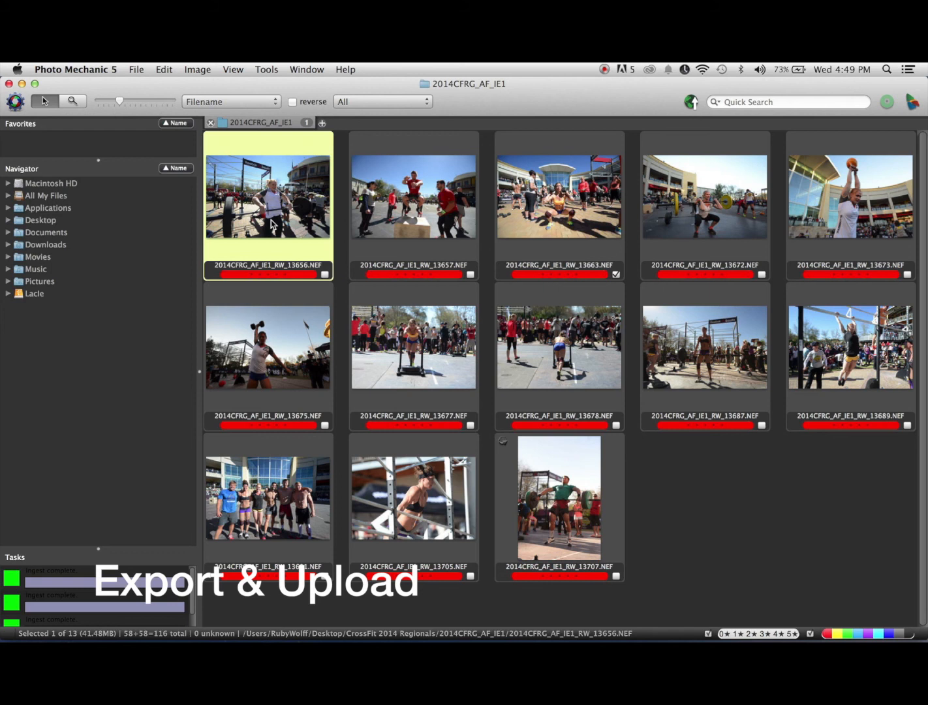
pyautogui.press('super+a')
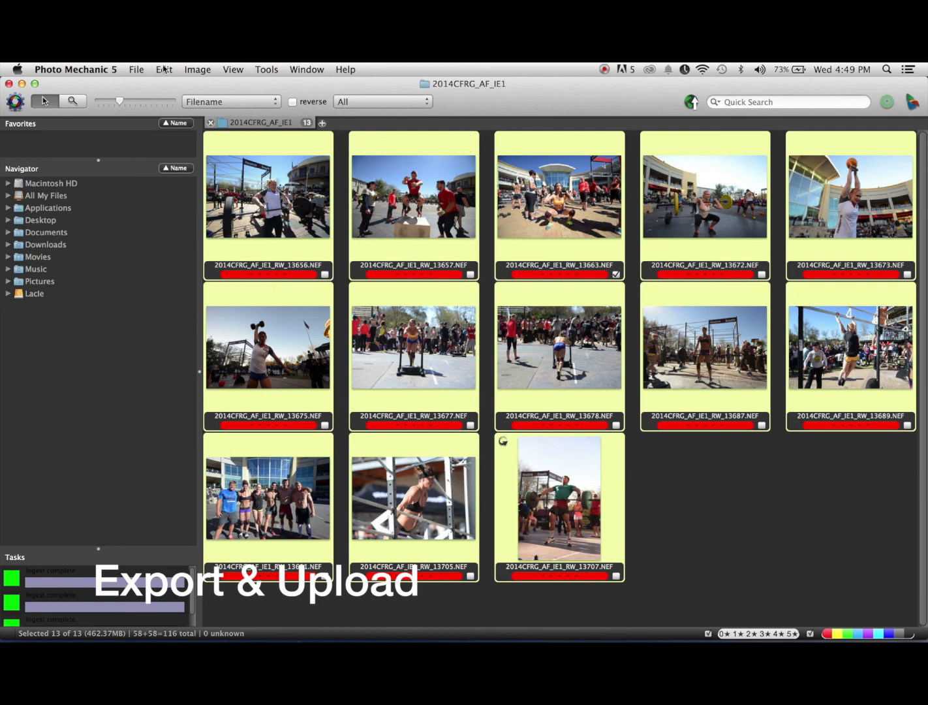
# Save the selected photos as unscaled, highest-quality JPEGs into the IE1 folder inside the Desktop's CrossFit Regionals Jpeg Exports folder
pyautogui.click(139, 70)
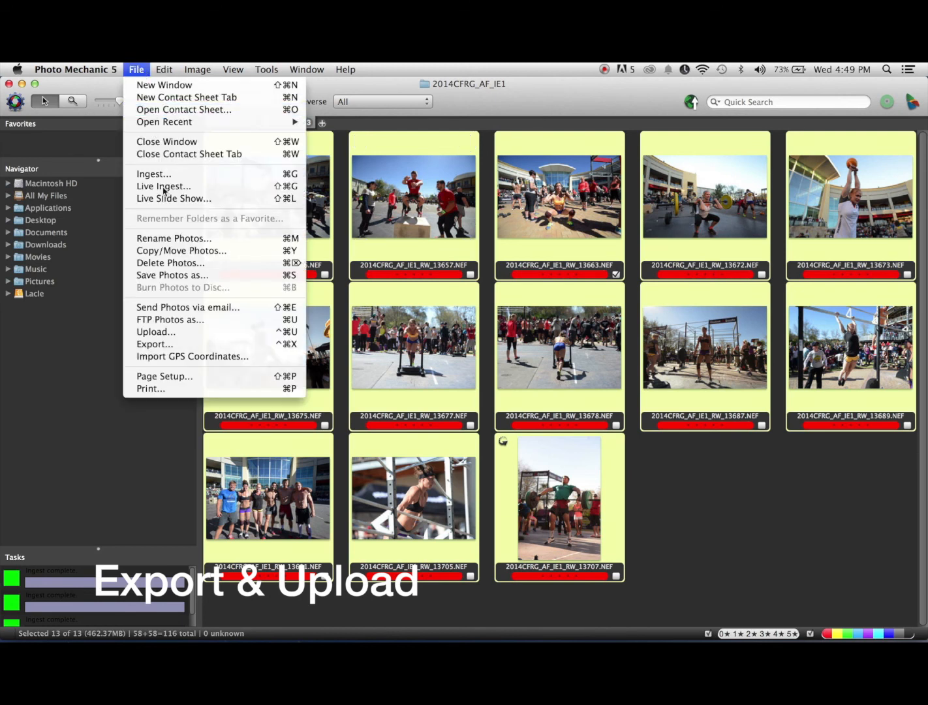
pyautogui.click(170, 276)
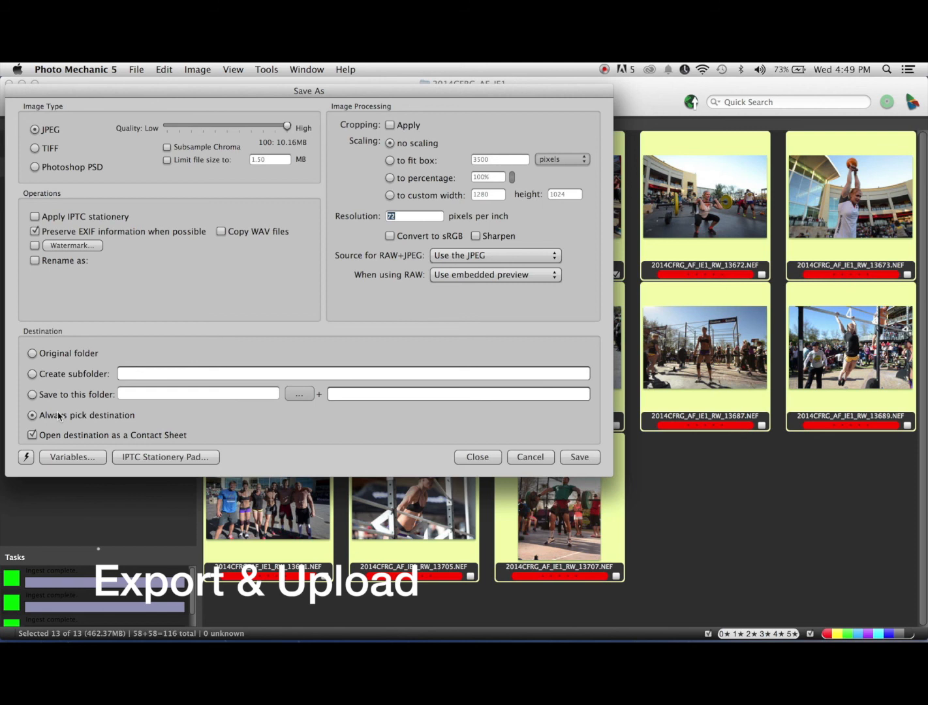
pyautogui.click(579, 457)
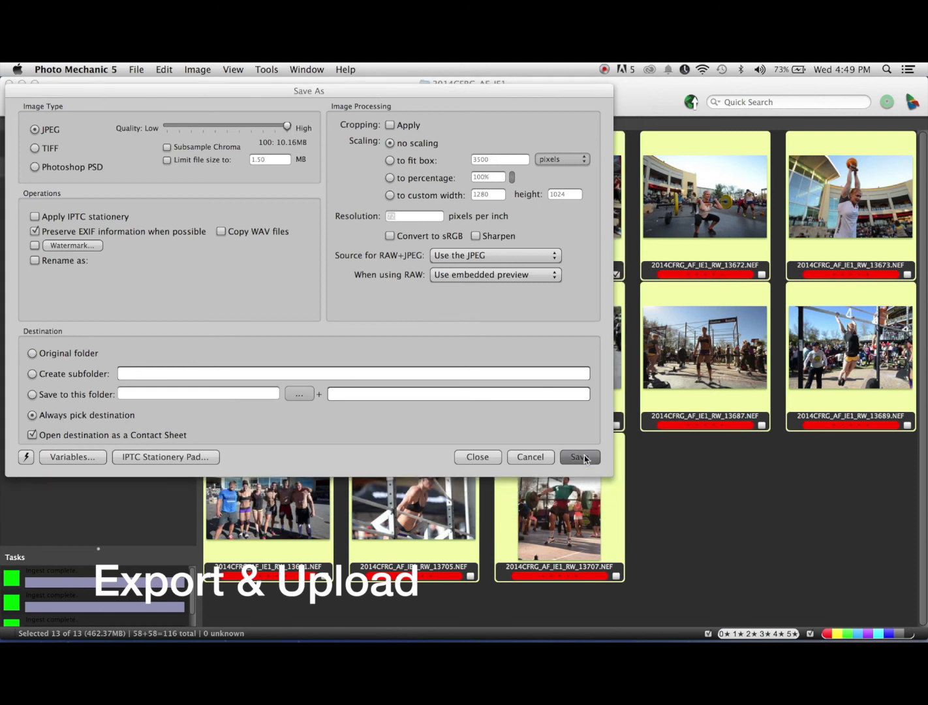
pyautogui.hscroll(-6, 416, 285)
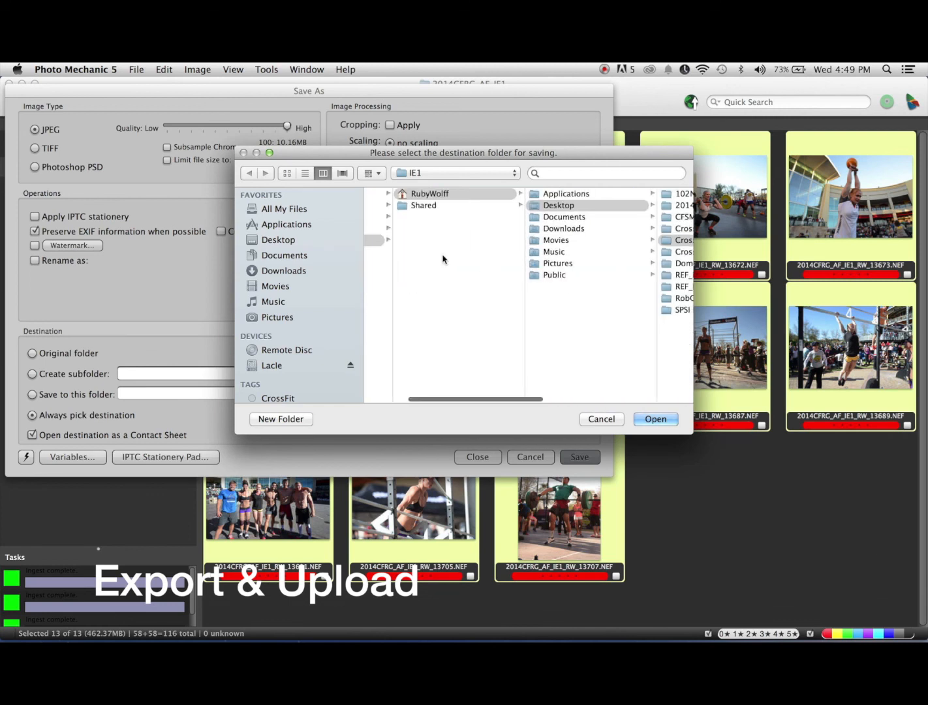
pyautogui.hscroll(2, 598, 285)
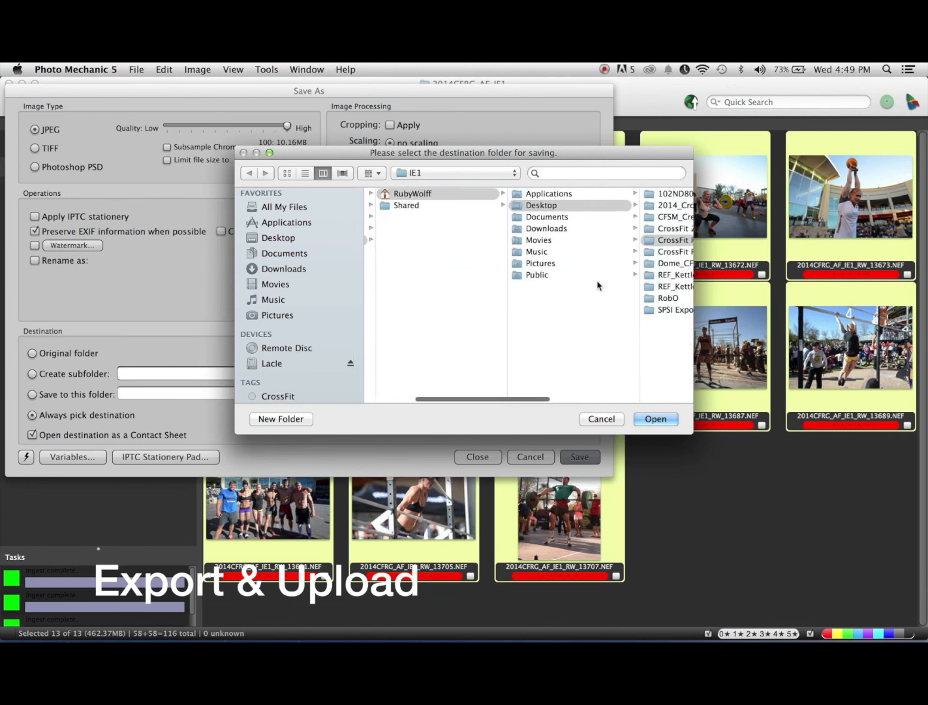
pyautogui.hscroll(5, 598, 285)
pyautogui.click(589, 240)
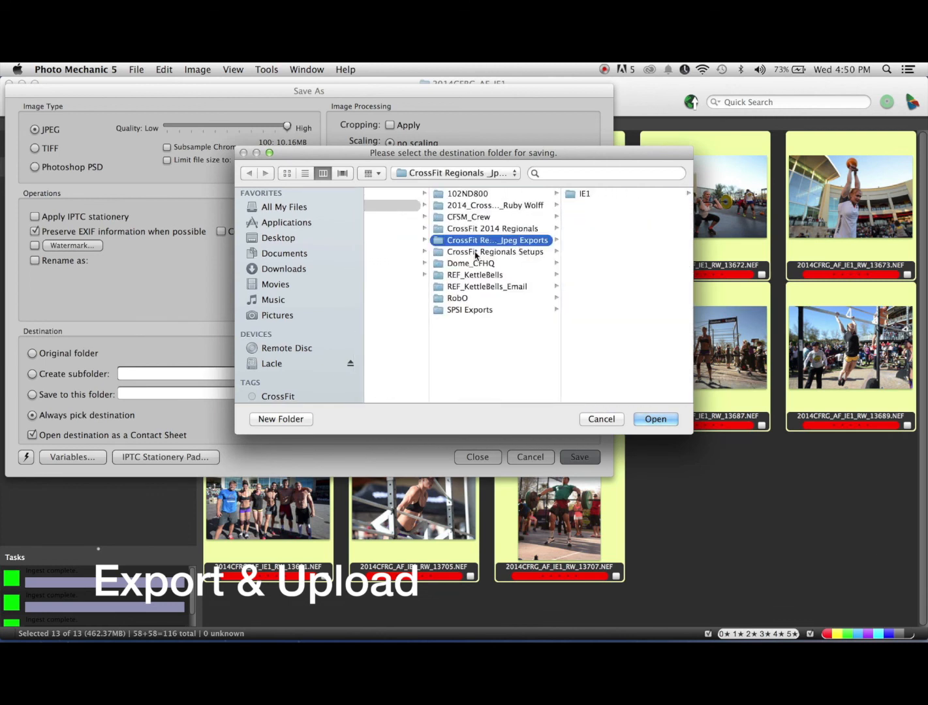
pyautogui.click(581, 193)
pyautogui.click(656, 419)
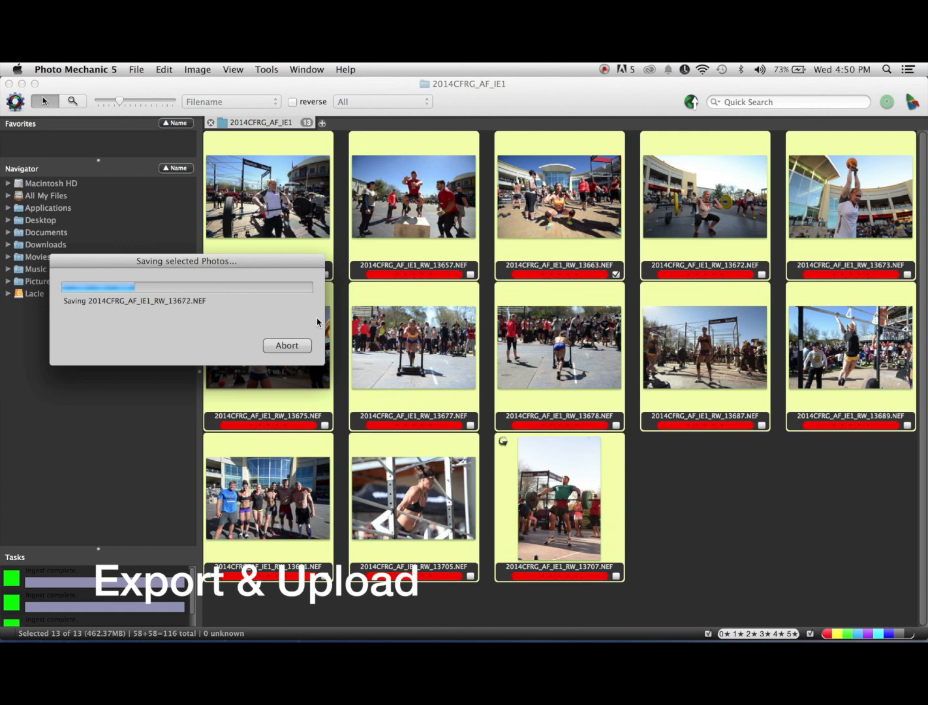
# Switch to Chrome and open damnit.crossfit.com in a new tab
pyautogui.moveTo(272, 640)
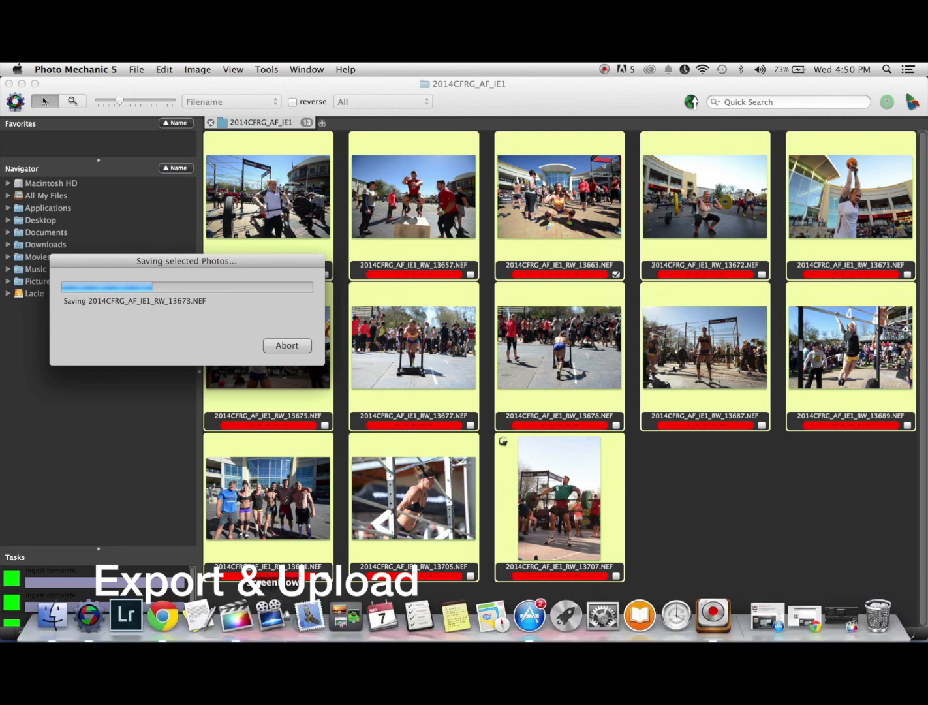
pyautogui.click(165, 623)
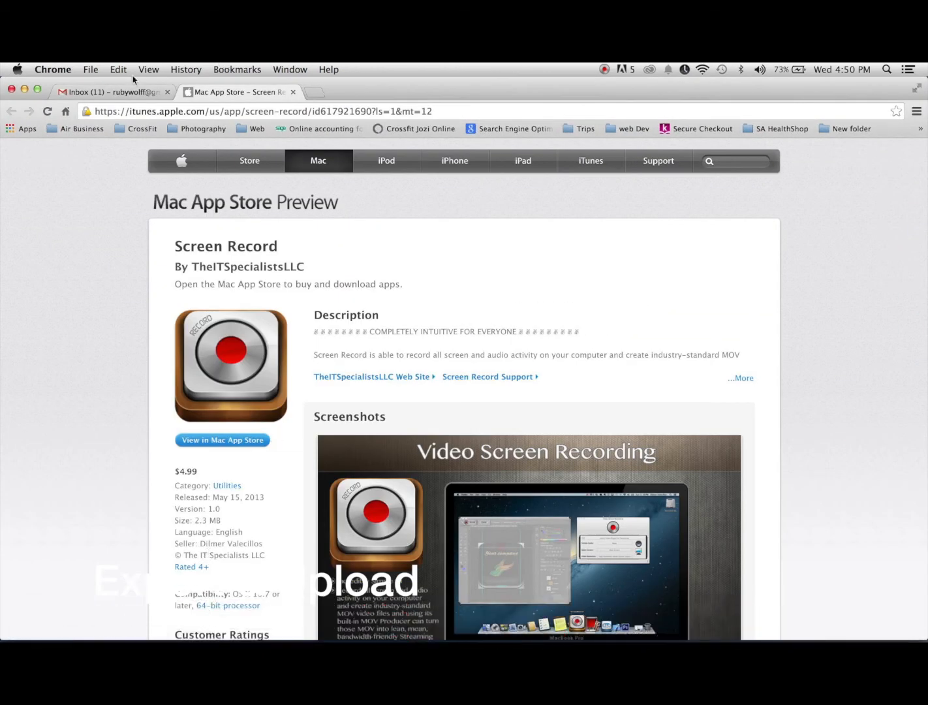
pyautogui.click(315, 96)
pyautogui.write('damin')
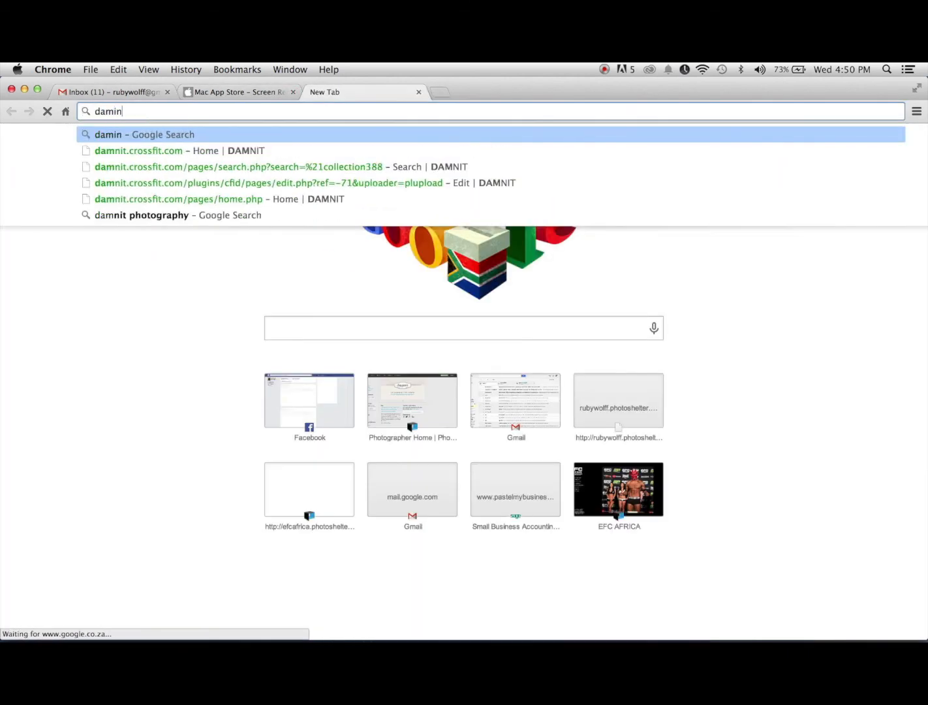
pyautogui.press('BackSpace')
pyautogui.press('BackSpace')
pyautogui.press('Down')
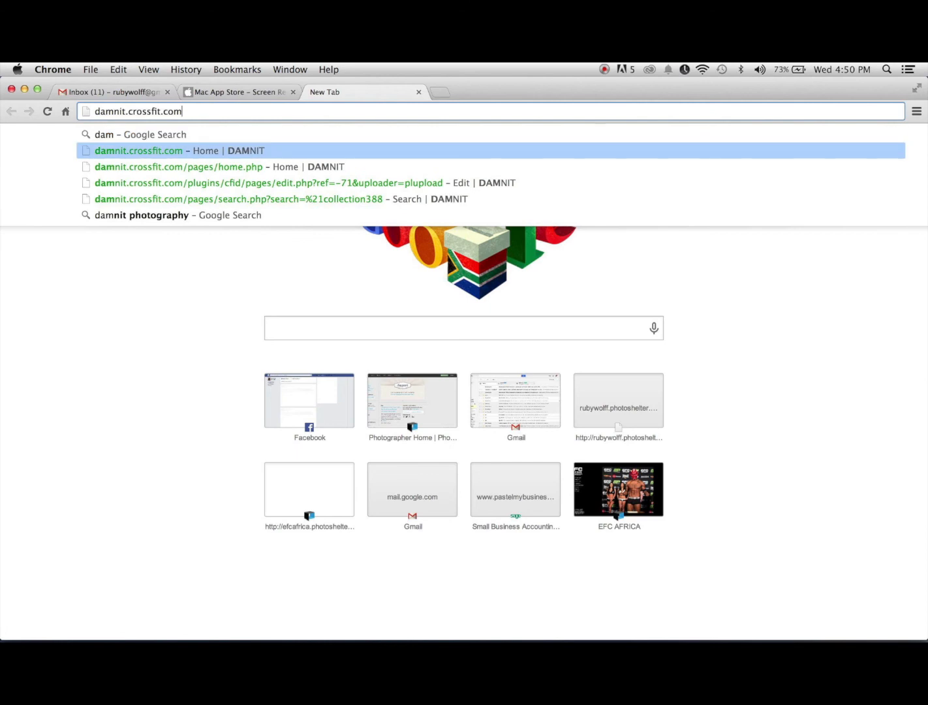
pyautogui.press('Return')
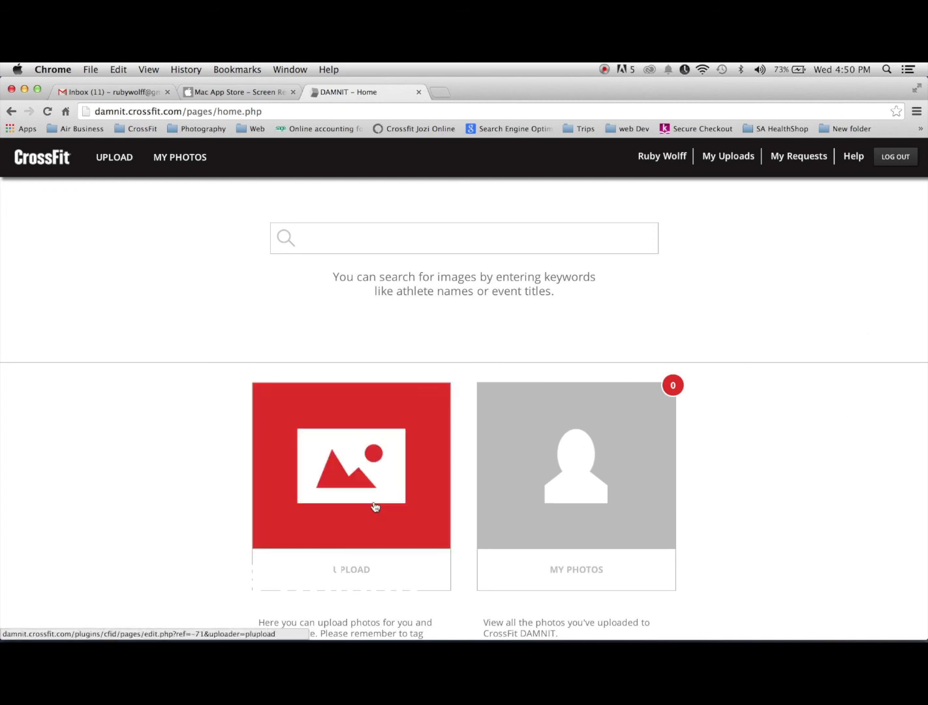
# Open the photo upload form and remove the default TemporaryJPEG keyword
pyautogui.click(363, 478)
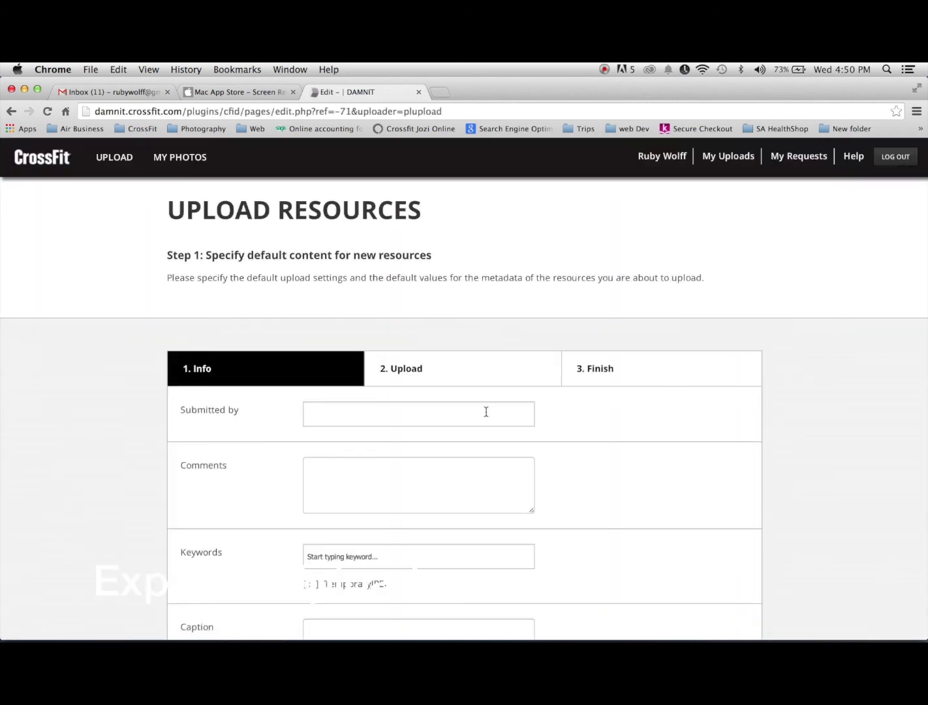
pyautogui.scroll(-3, 407, 363)
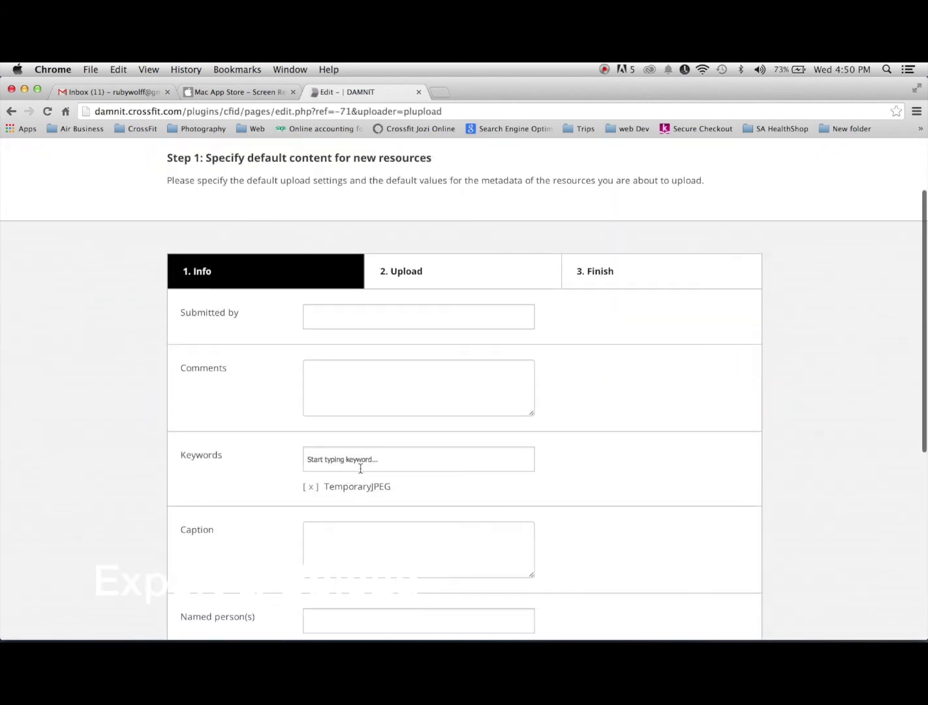
pyautogui.rightClick(311, 486)
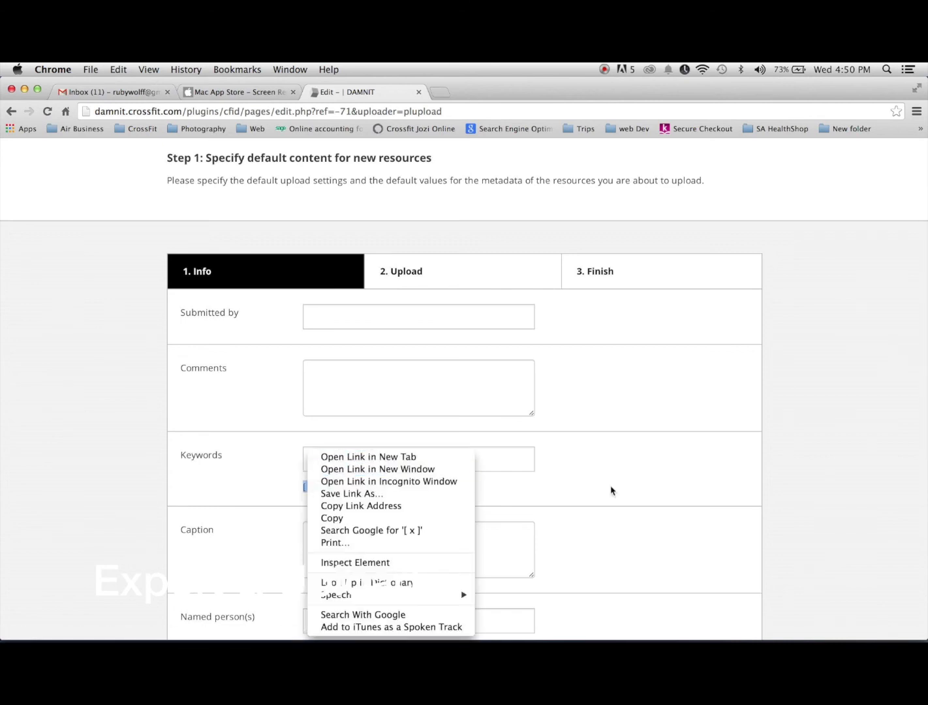
pyautogui.click(594, 466)
pyautogui.click(310, 487)
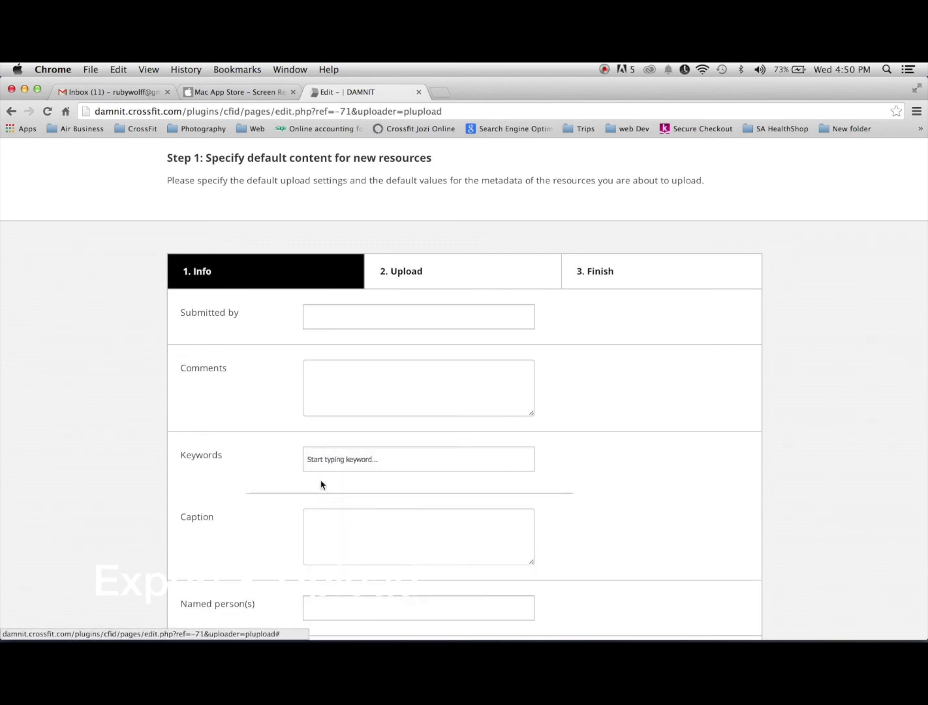
# Add the suggested TemporaryJPEG keyword, leave the other metadata fields blank, and continue to the file upload stage
pyautogui.click(365, 457)
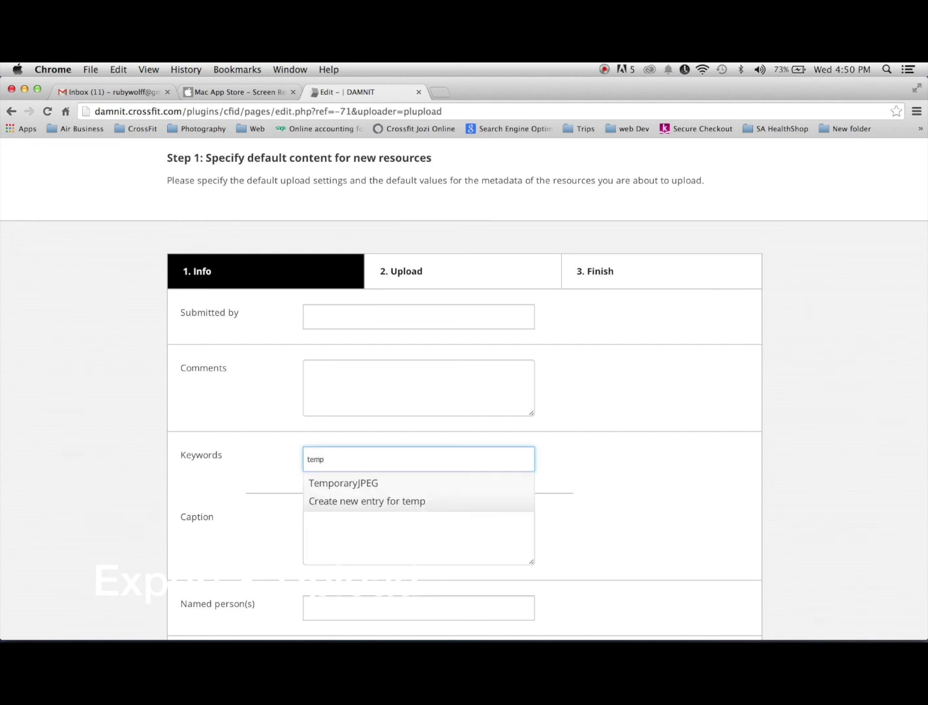
pyautogui.click(370, 483)
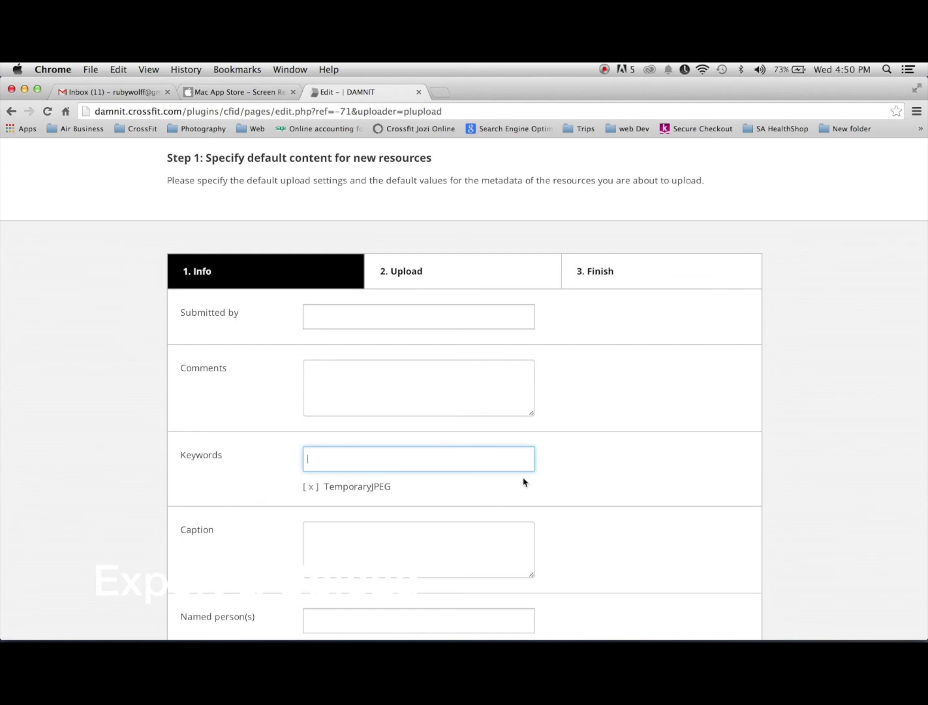
pyautogui.scroll(-2, 558, 485)
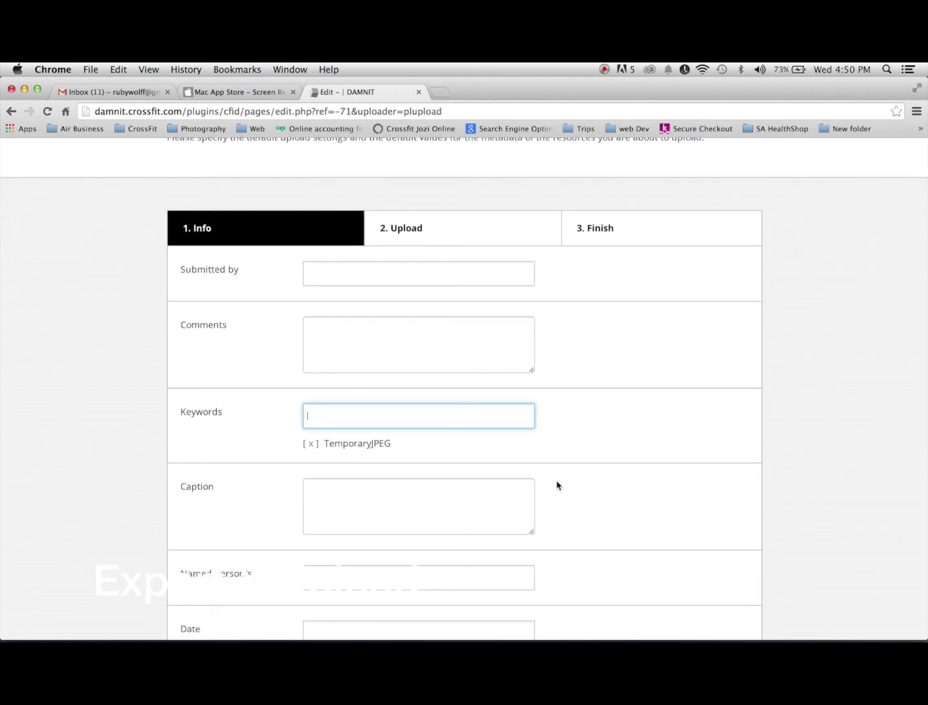
pyautogui.scroll(-10, 558, 486)
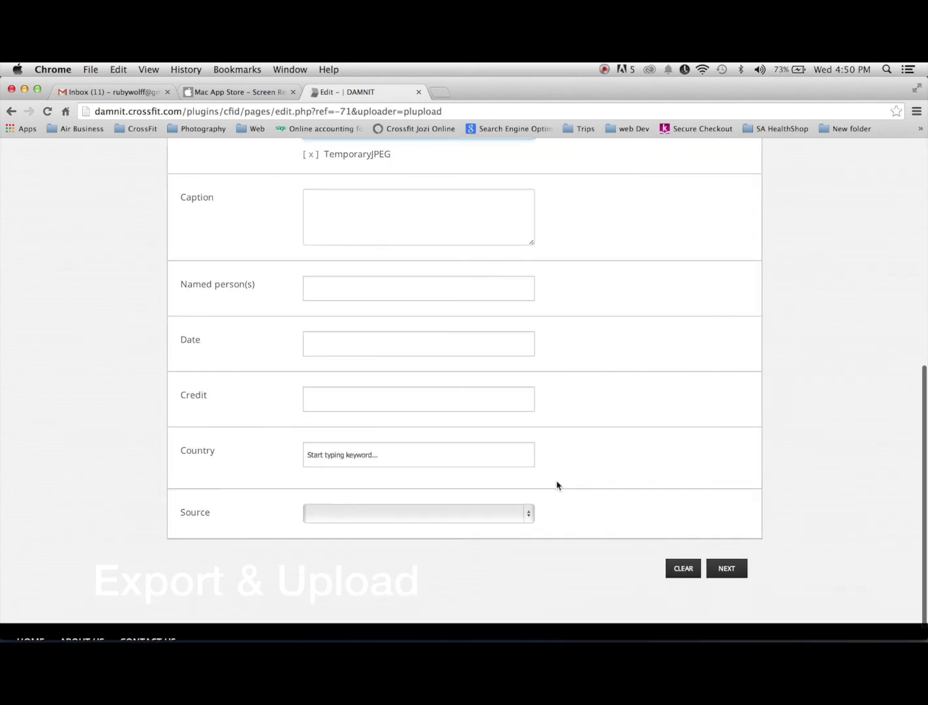
pyautogui.click(726, 570)
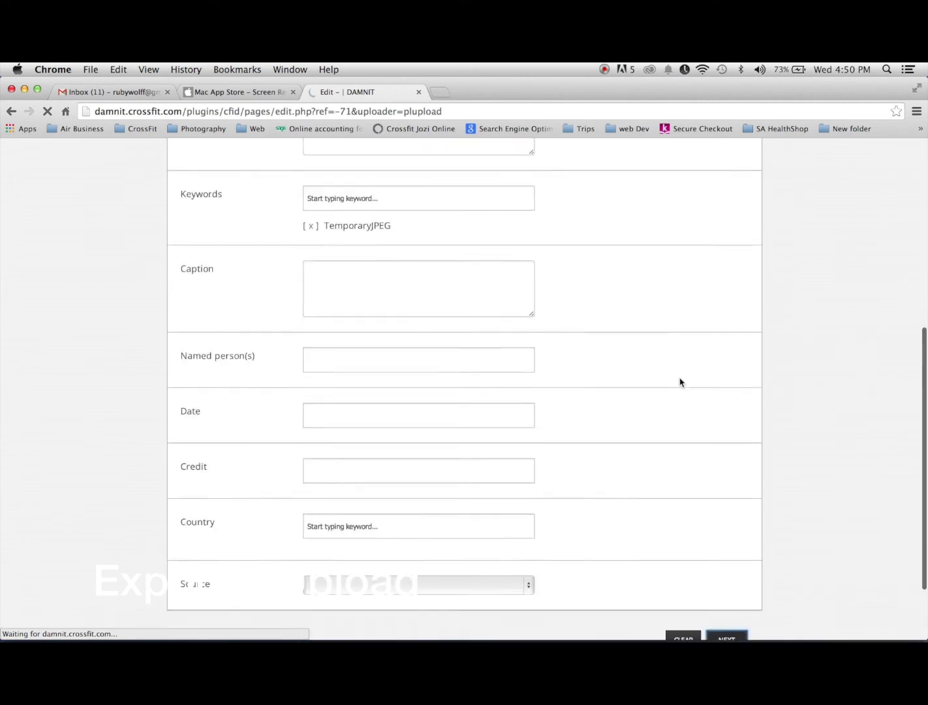
# Add all JPEGs from the IE1 folder inside the Desktop's CrossFit Regionals _Jpeg Exports folder to the upload queue and review the list
pyautogui.scroll(-3, 679, 346)
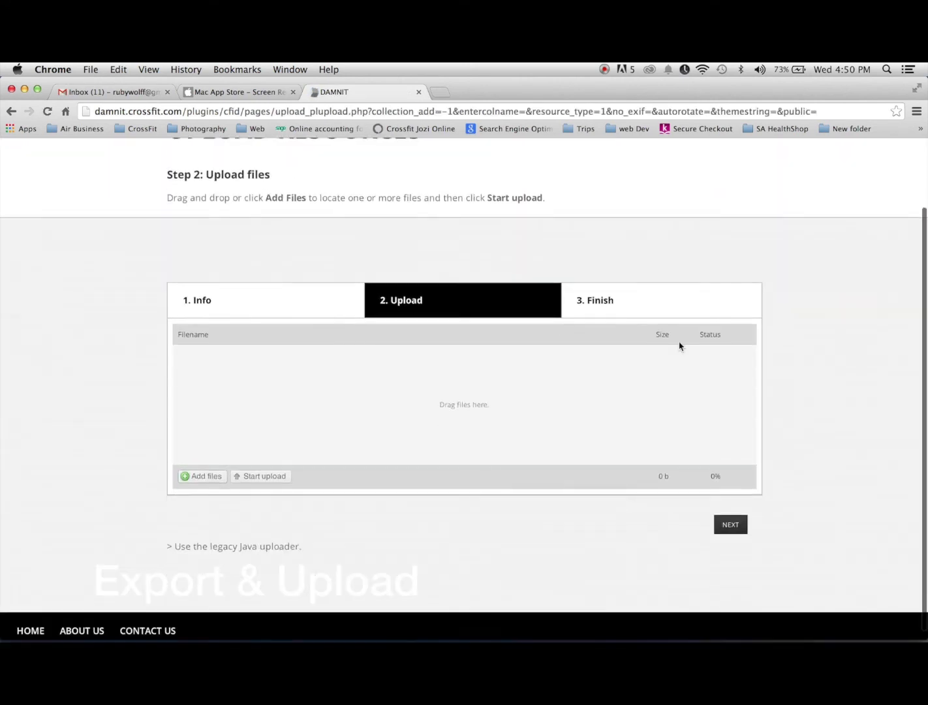
pyautogui.click(206, 466)
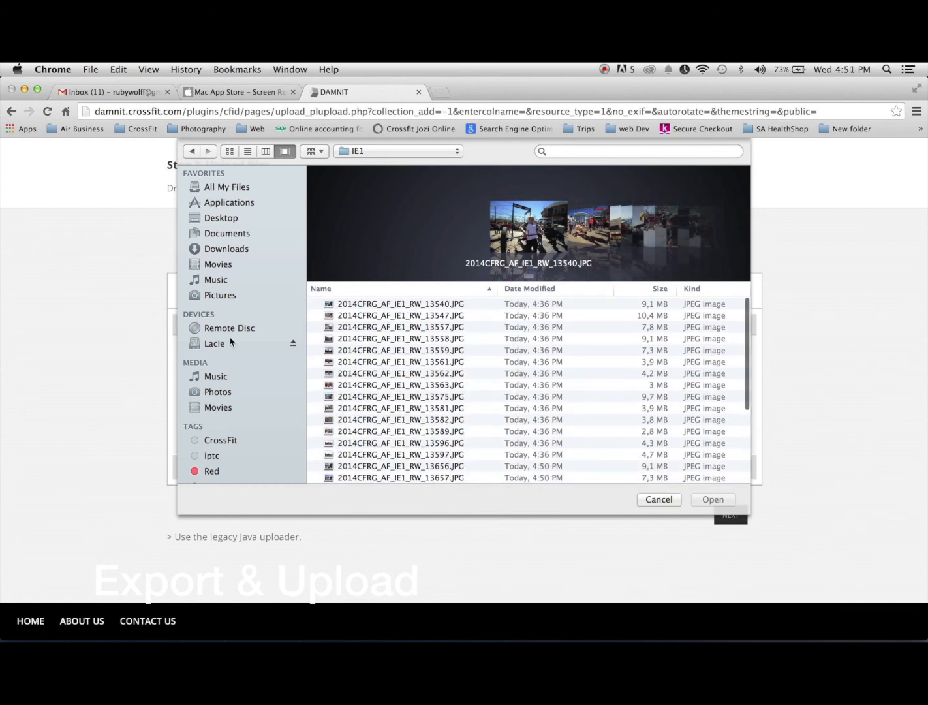
pyautogui.click(224, 219)
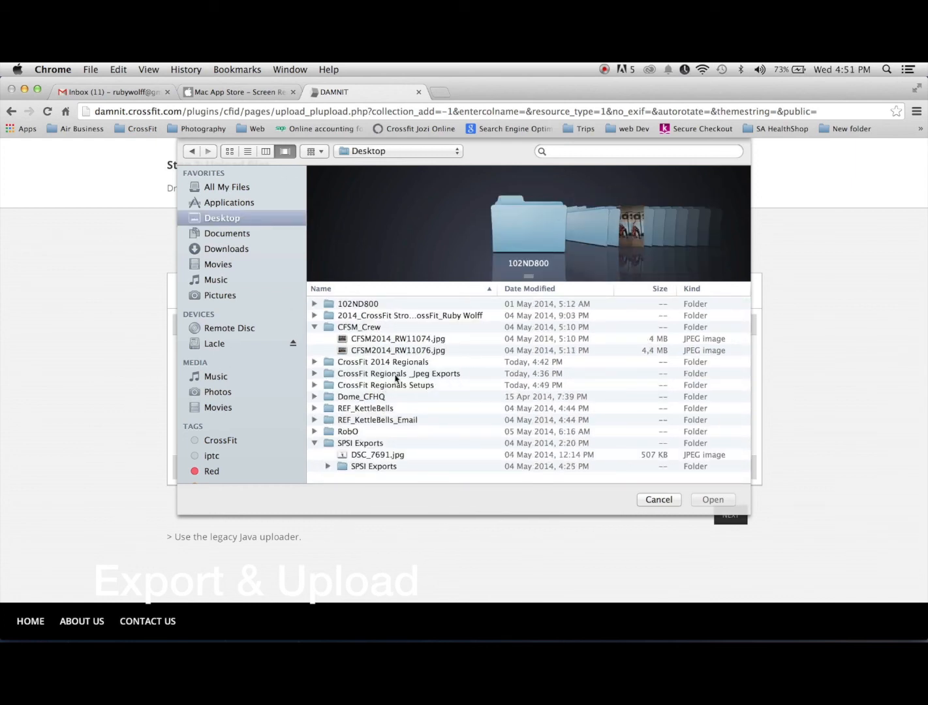
pyautogui.click(389, 375)
pyautogui.click(314, 374)
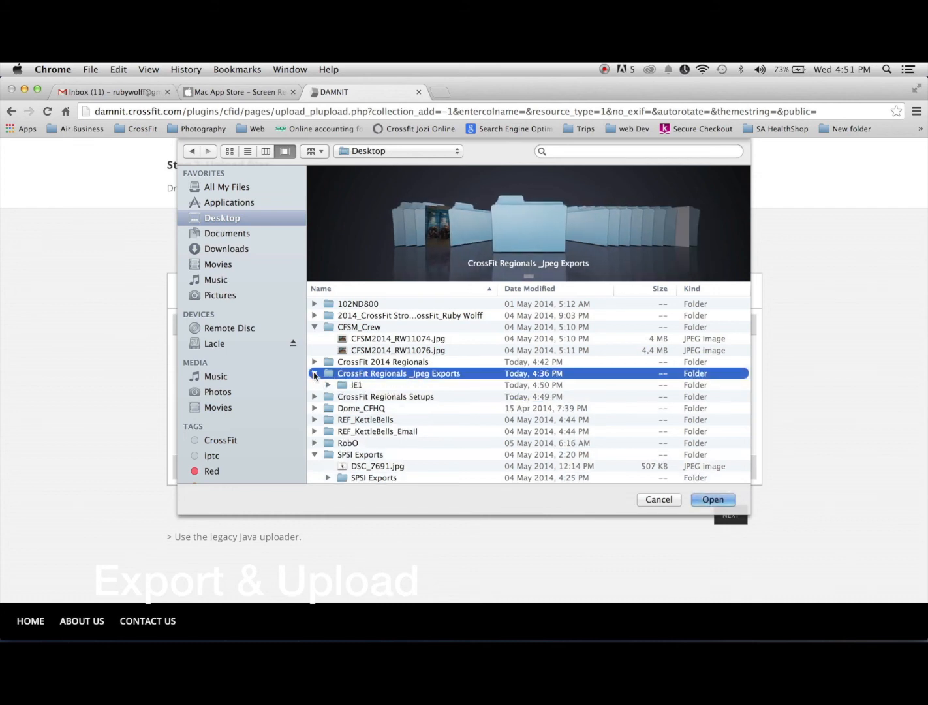
pyautogui.click(328, 385)
pyautogui.doubleClick(355, 385)
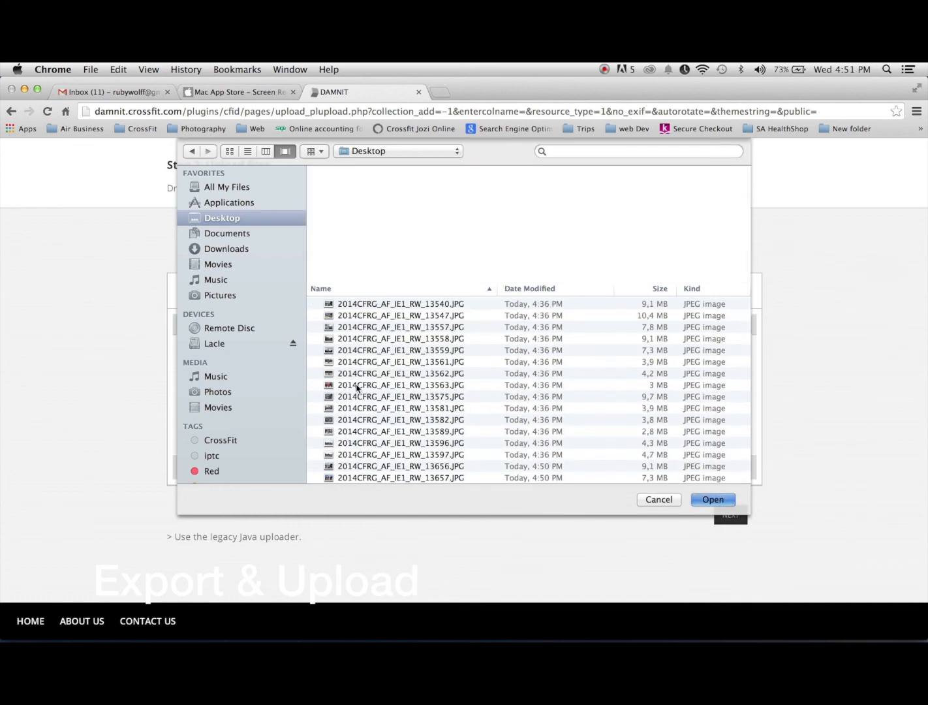
pyautogui.click(394, 305)
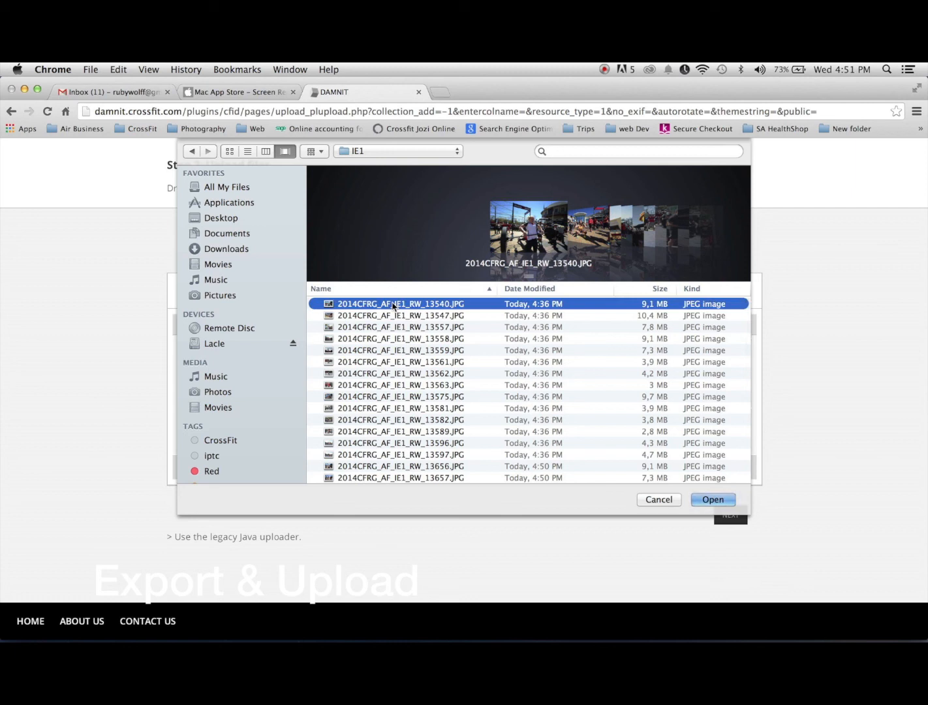
pyautogui.press('super+a')
pyautogui.click(724, 501)
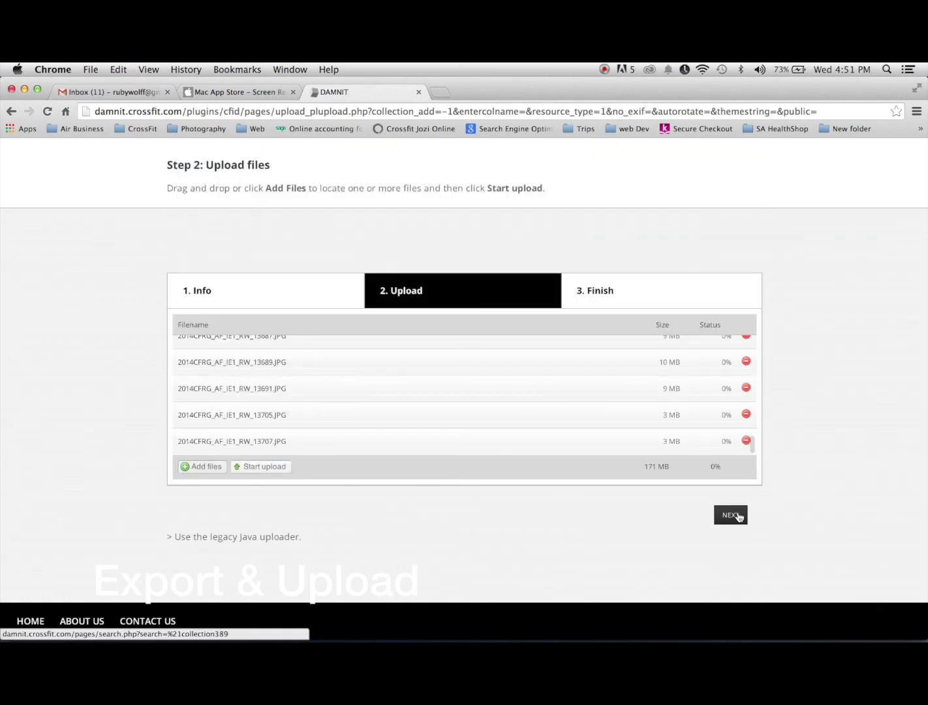
pyautogui.scroll(15, 653, 371)
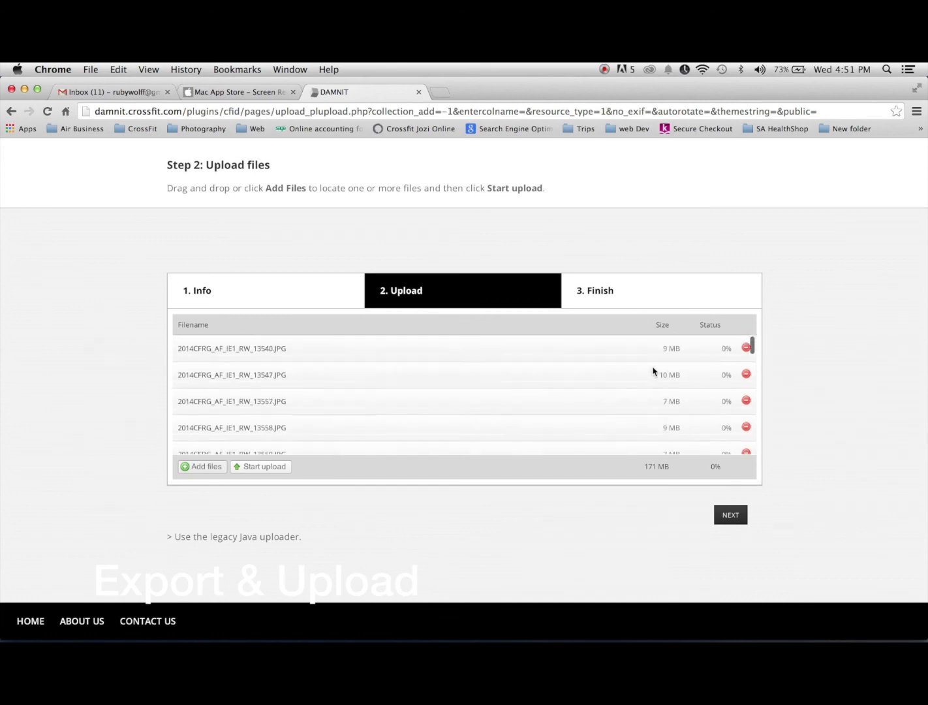
pyautogui.scroll(-2, 654, 372)
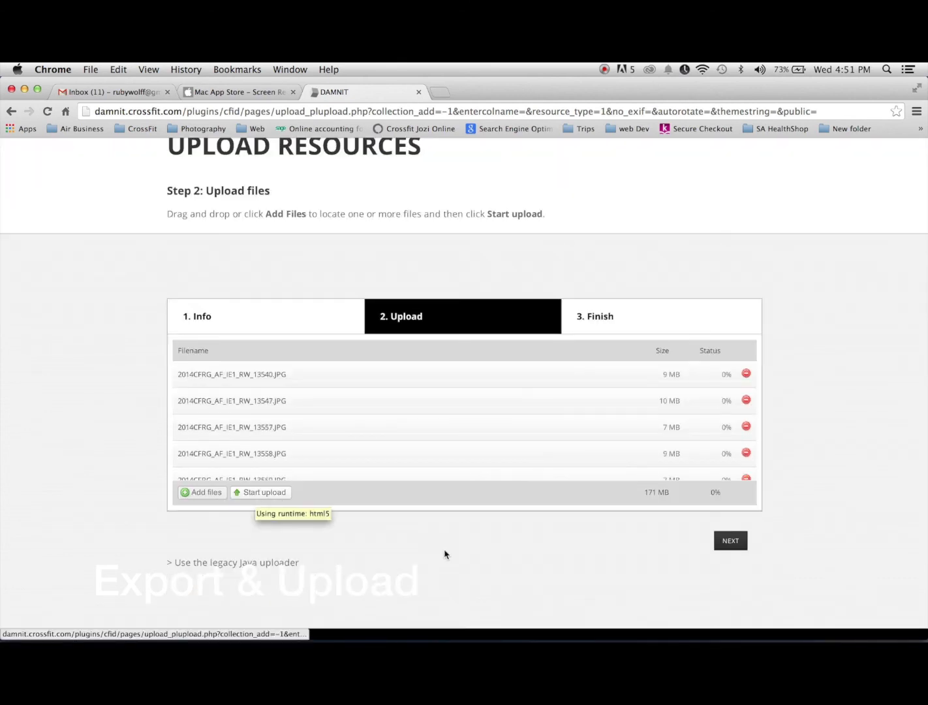